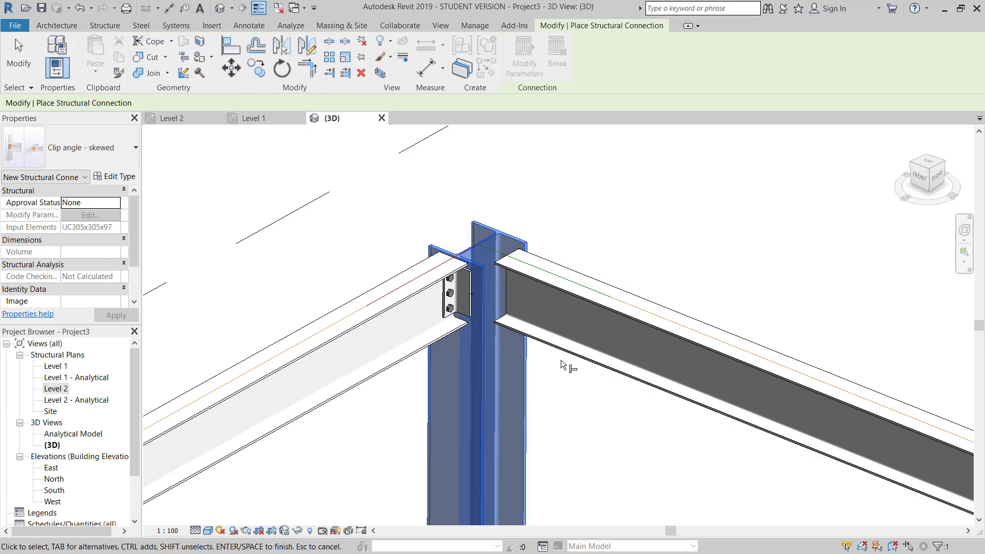
# Place a Clip angle - skewed connection between the UC305x305x97 column and the adjoining beam, and begin copying the column's base connection with Multiple enabled.
pyautogui.click(562, 361)
pyautogui.press('Return')
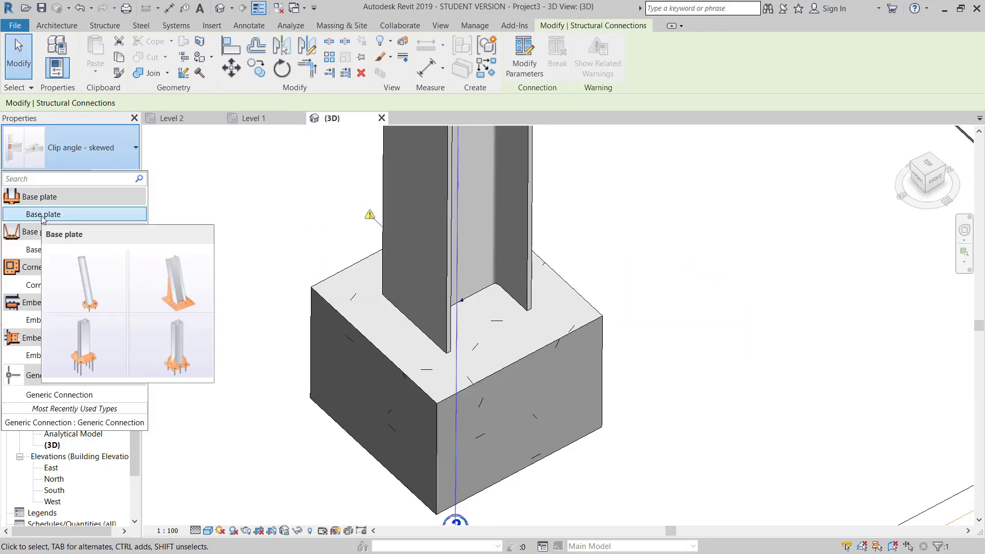
pyautogui.click(486, 386)
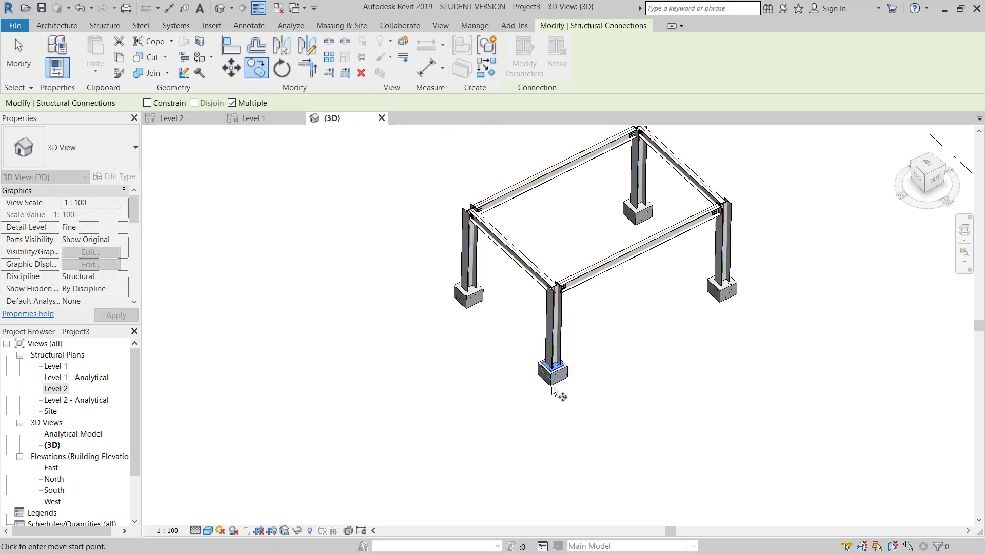
pyautogui.click(566, 396)
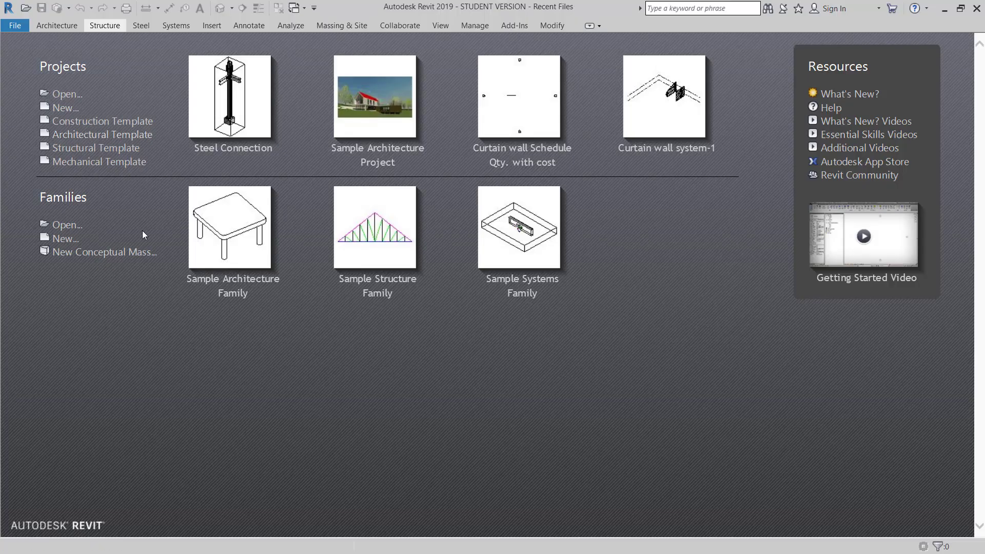
# Create a project from the Structural Template and open the Level 1 structural plan.
pyautogui.click(90, 150)
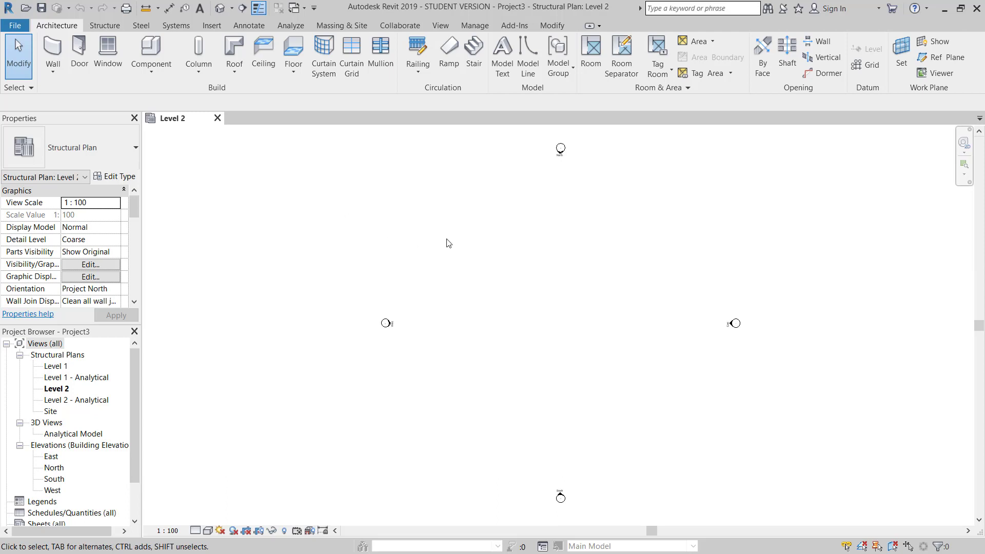
pyautogui.doubleClick(62, 366)
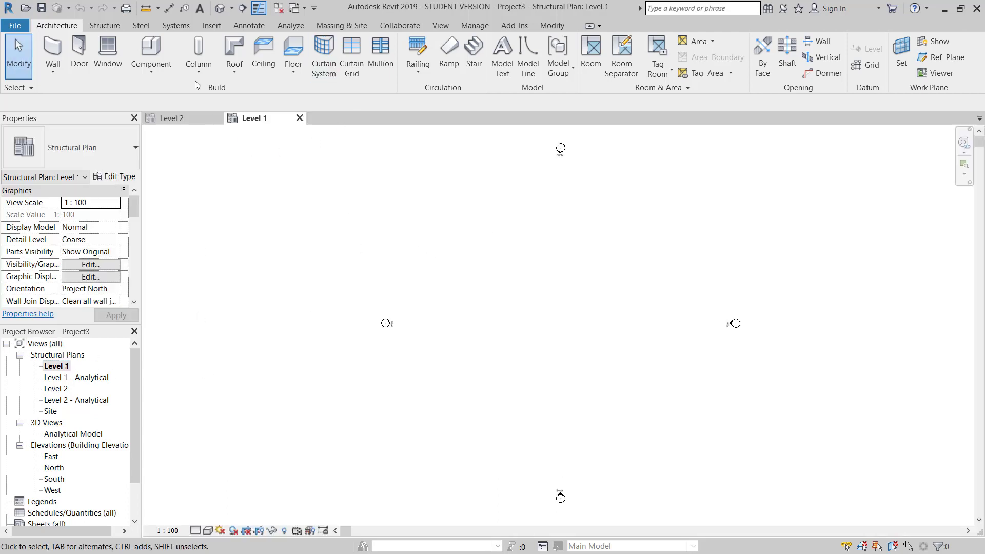
# Place one vertical UC305x305x97 structural column on Level 1 with its height up to Level 2, near the centre of the plan.
pyautogui.click(105, 25)
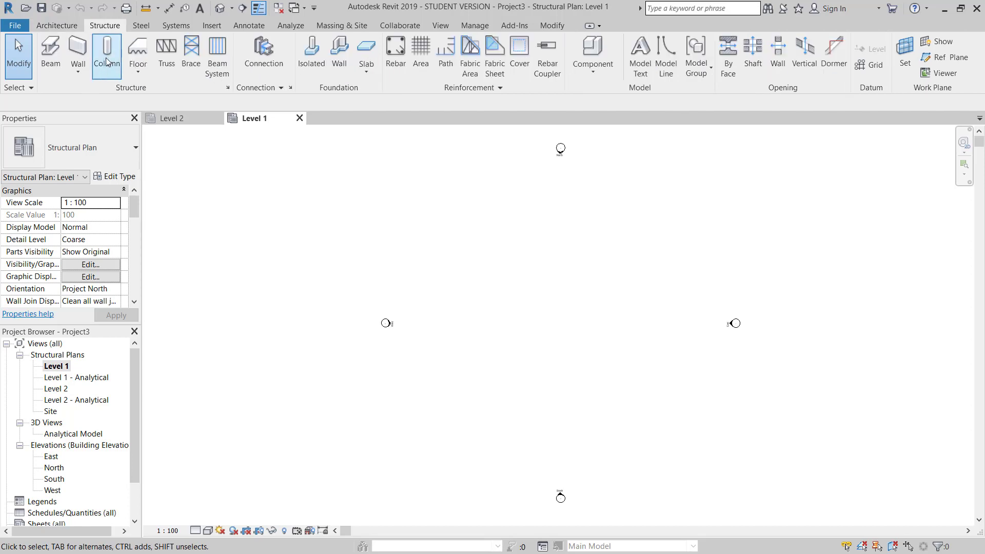
pyautogui.click(95, 146)
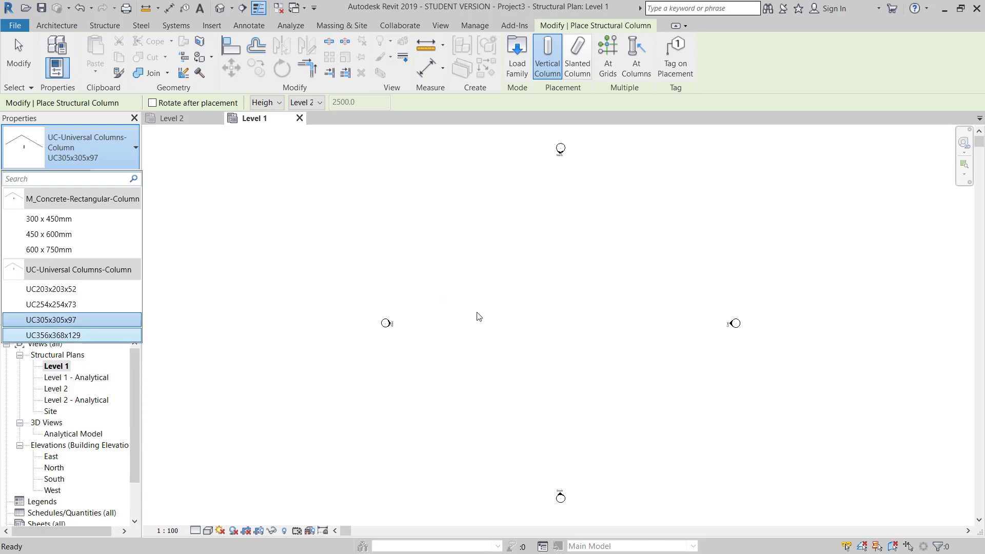
pyautogui.click(494, 271)
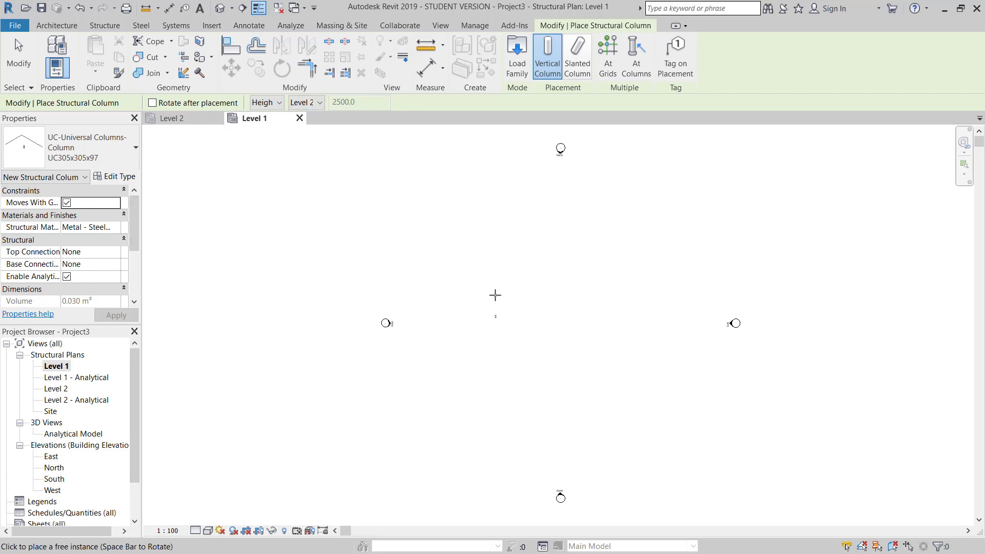
pyautogui.scroll(4, 496, 293)
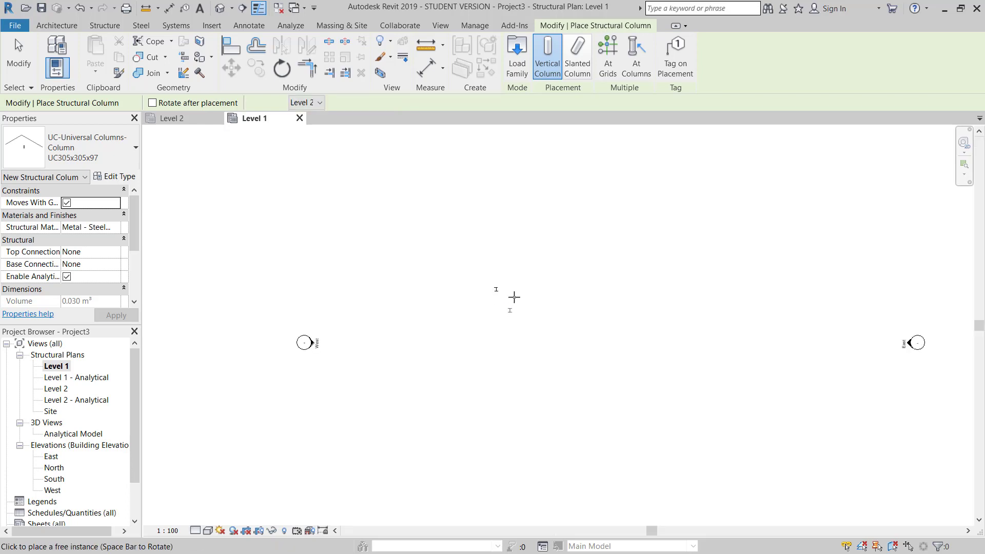
pyautogui.press('Escape')
pyautogui.press('Escape')
# Copy the column 4000 mm horizontally to the east in the Level 1 plan.
pyautogui.scroll(-2, 462, 272)
pyautogui.moveTo(440, 231); pyautogui.dragTo(477, 284)
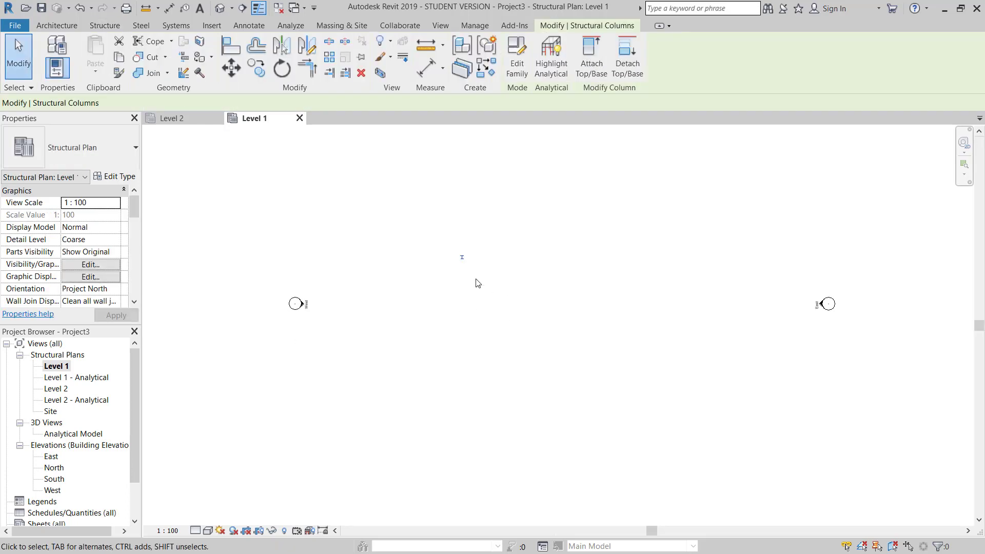
pyautogui.click(256, 69)
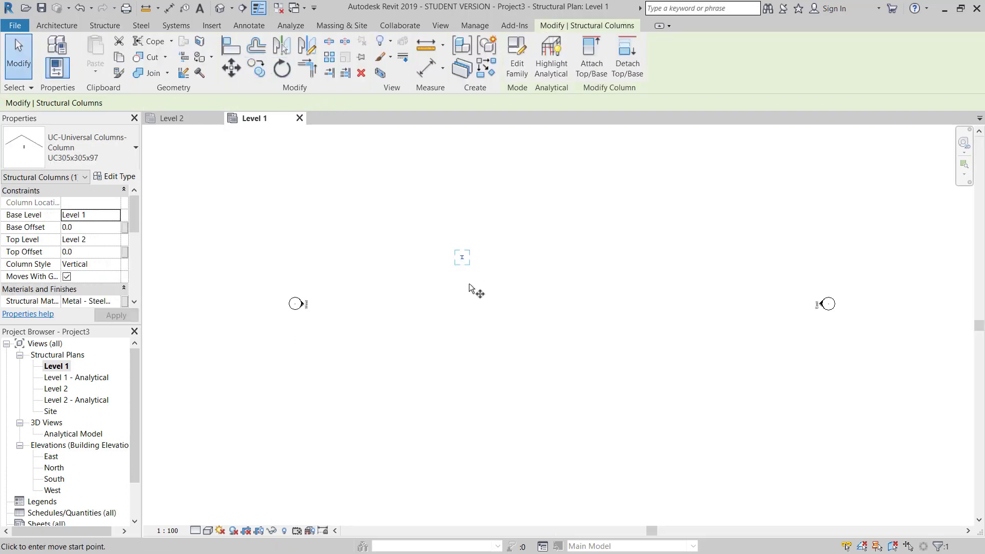
pyautogui.click(487, 252)
pyautogui.scroll(-1, 511, 252)
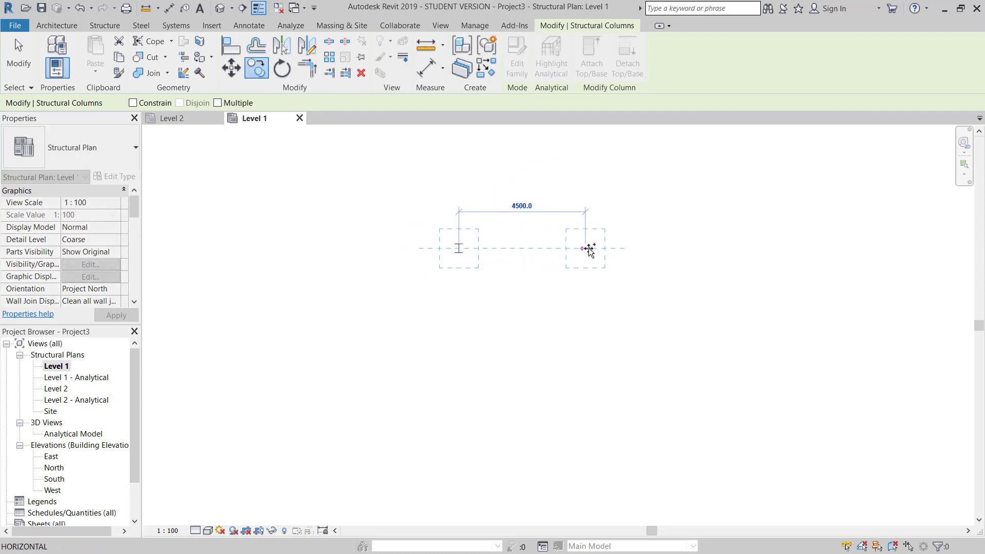
pyautogui.write('4000')
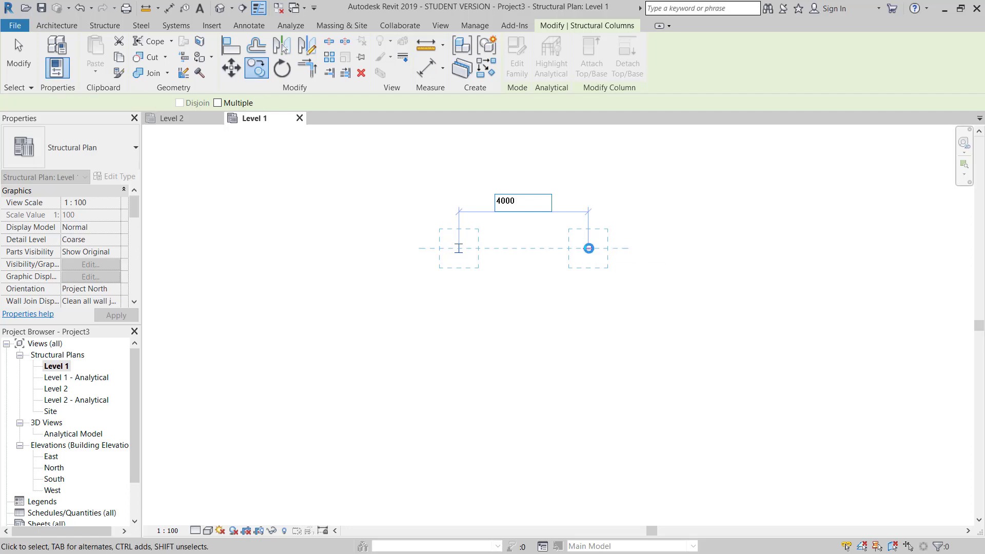
pyautogui.press('Return')
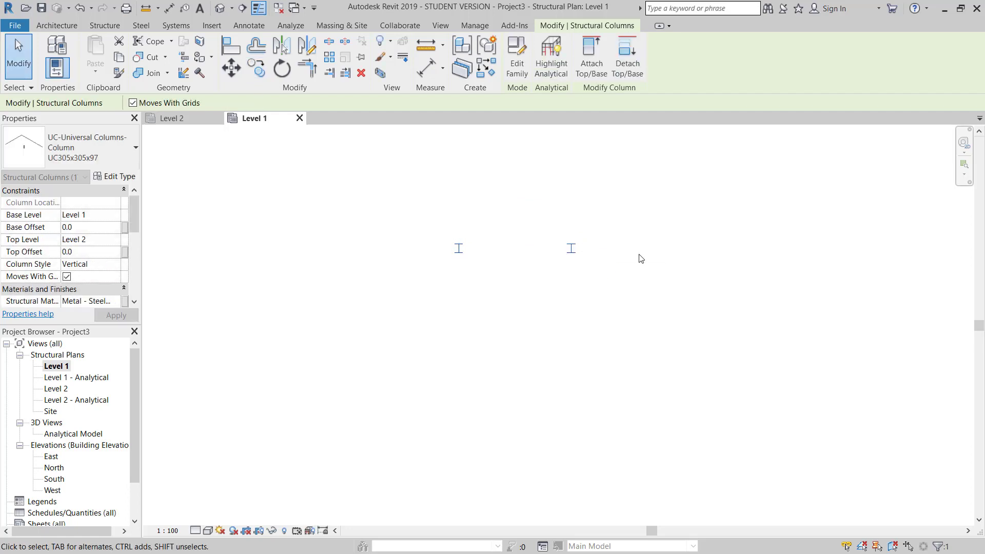
pyautogui.press('Escape')
# Copy both columns together 6000 mm vertically downward in plan to form a rectangular four-column layout.
pyautogui.scroll(1, 444, 220)
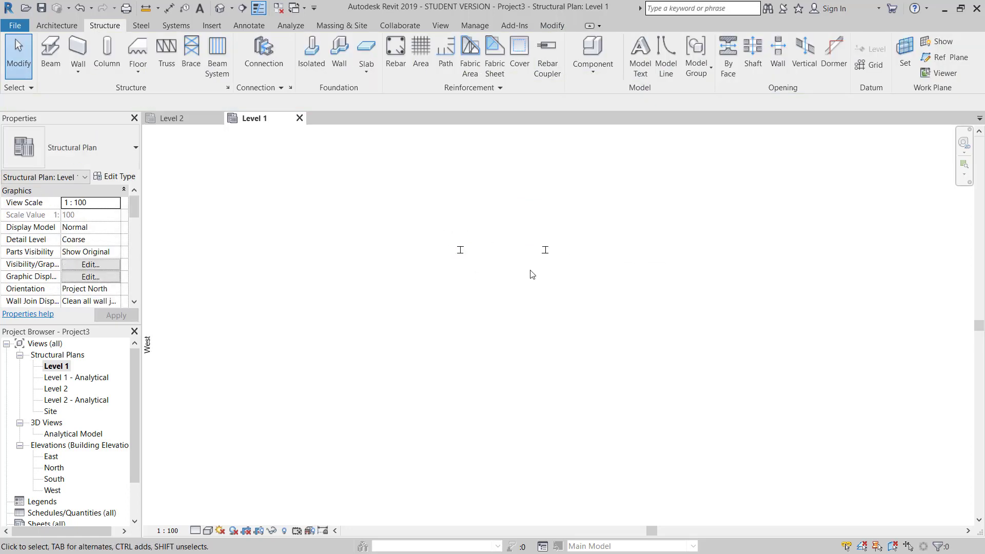
pyautogui.moveTo(432, 211); pyautogui.dragTo(575, 294)
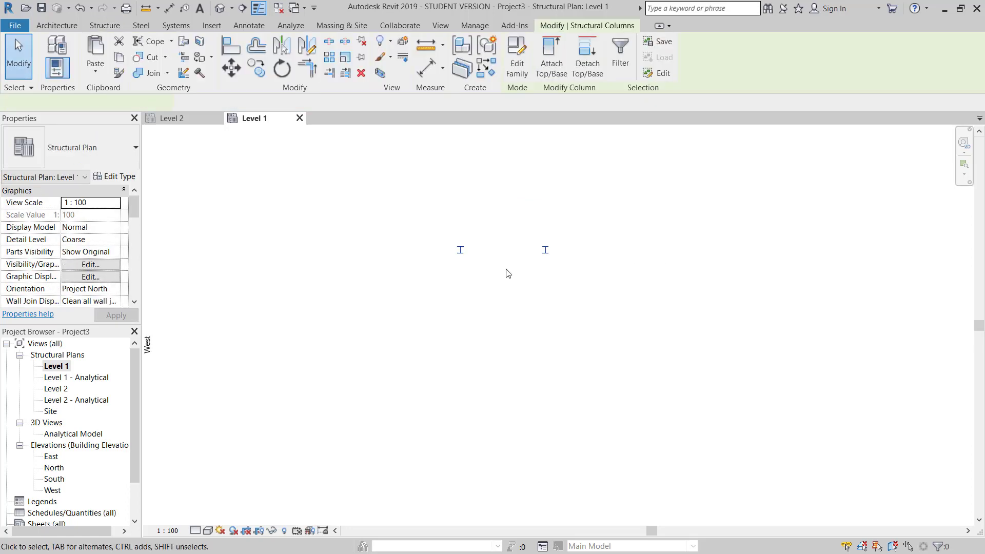
pyautogui.click(258, 74)
pyautogui.click(461, 251)
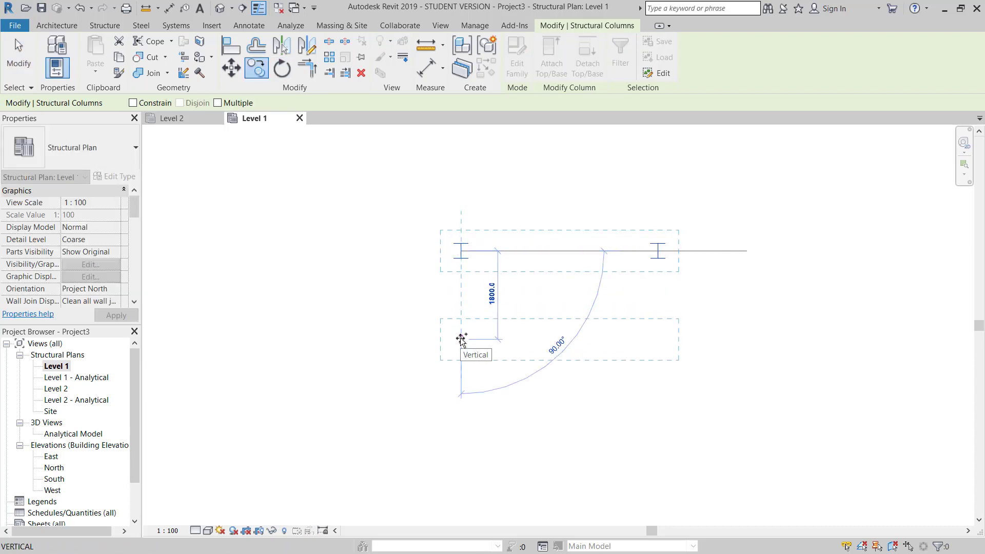
pyautogui.write('60')
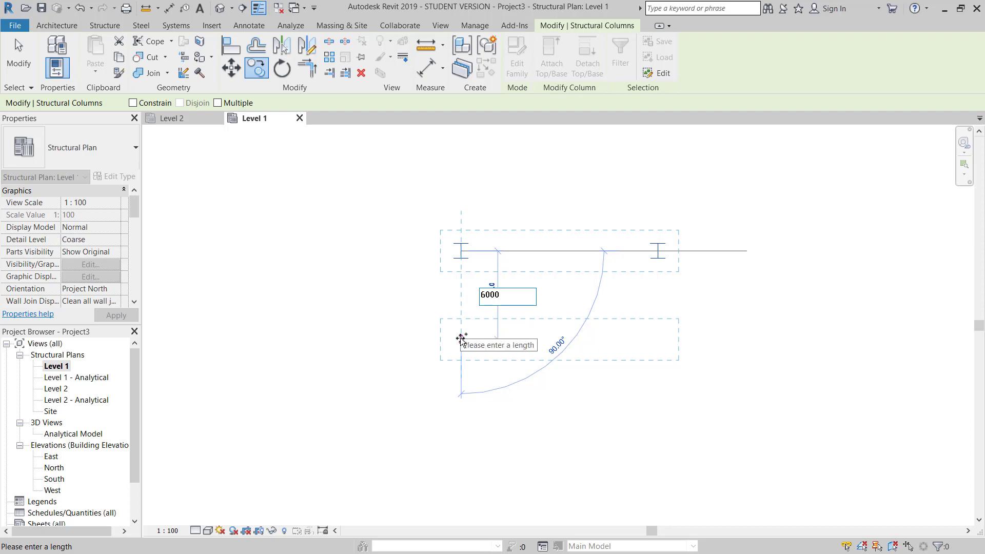
pyautogui.write('00')
pyautogui.press('Return')
pyautogui.scroll(-2, 489, 264)
pyautogui.press('Escape')
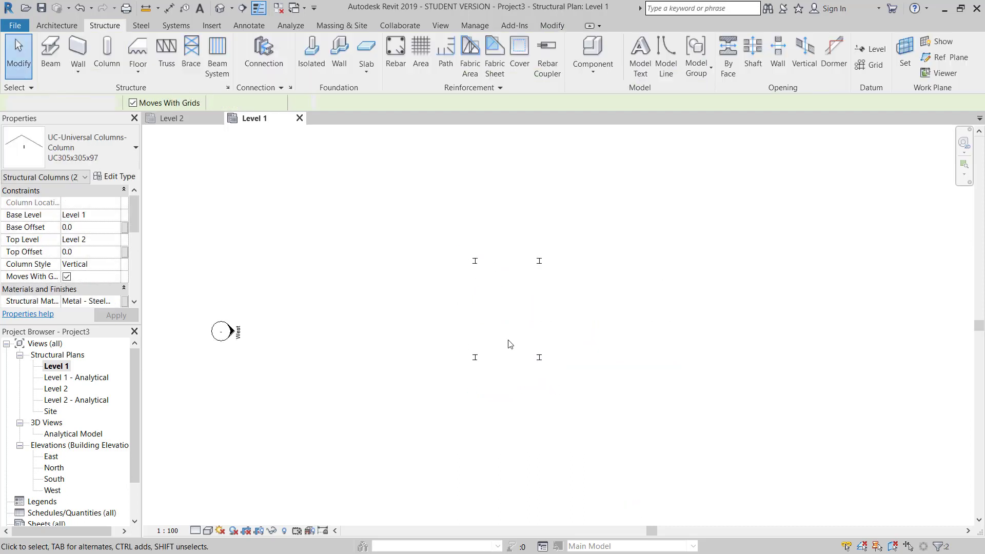
# Set the Level 1 plan's detail level to Fine and check the I-shaped column sections.
pyautogui.scroll(5, 506, 344)
pyautogui.moveTo(490, 235); pyautogui.dragTo(466, 271, button='middle')
pyautogui.moveTo(487, 378); pyautogui.dragTo(505, 371, button='middle')
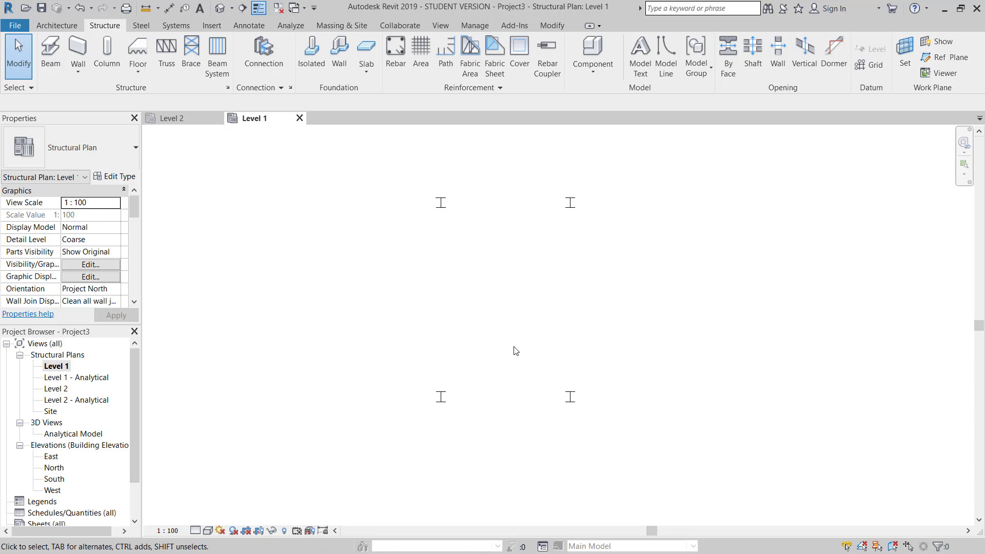
pyautogui.scroll(5, 468, 406)
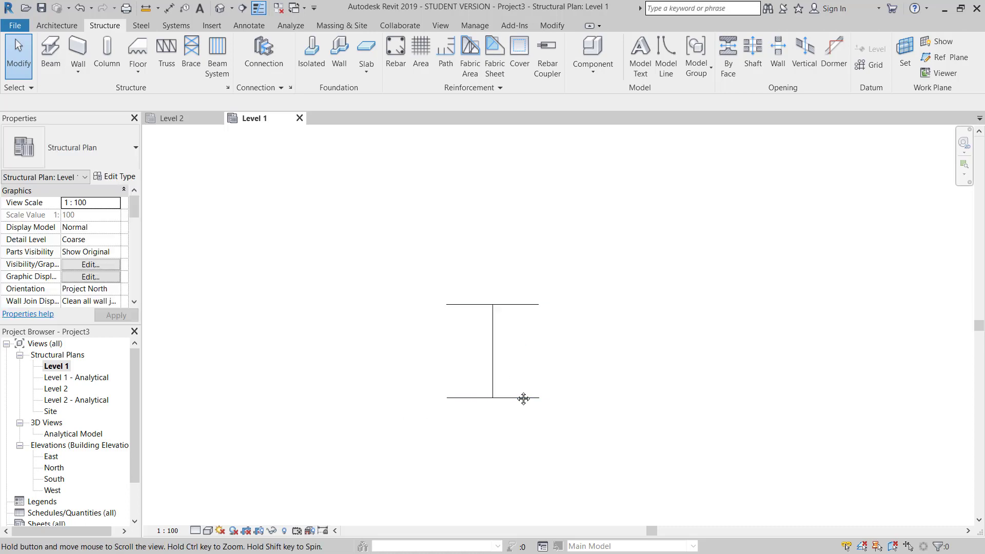
pyautogui.scroll(-3, 442, 330)
pyautogui.moveTo(526, 355); pyautogui.dragTo(501, 386, button='middle')
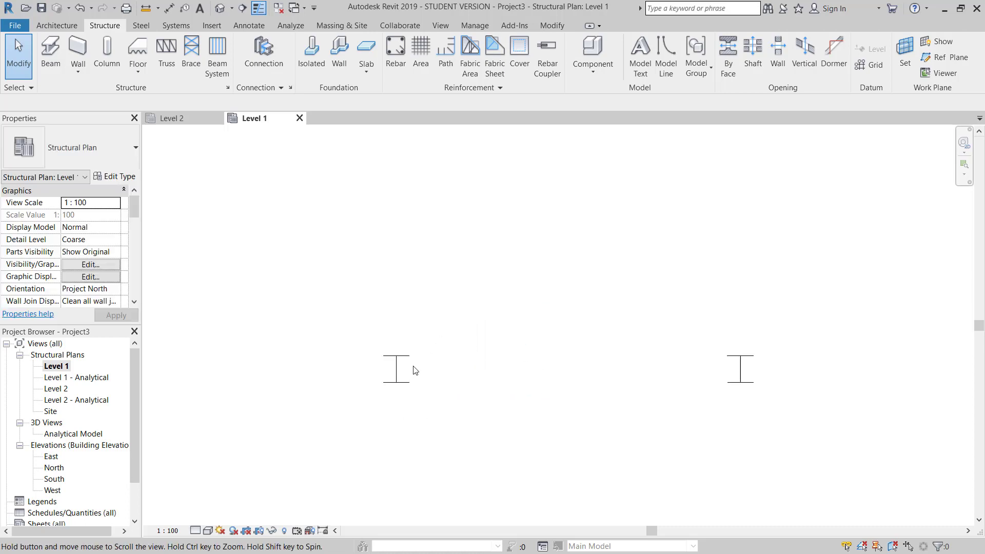
pyautogui.click(195, 532)
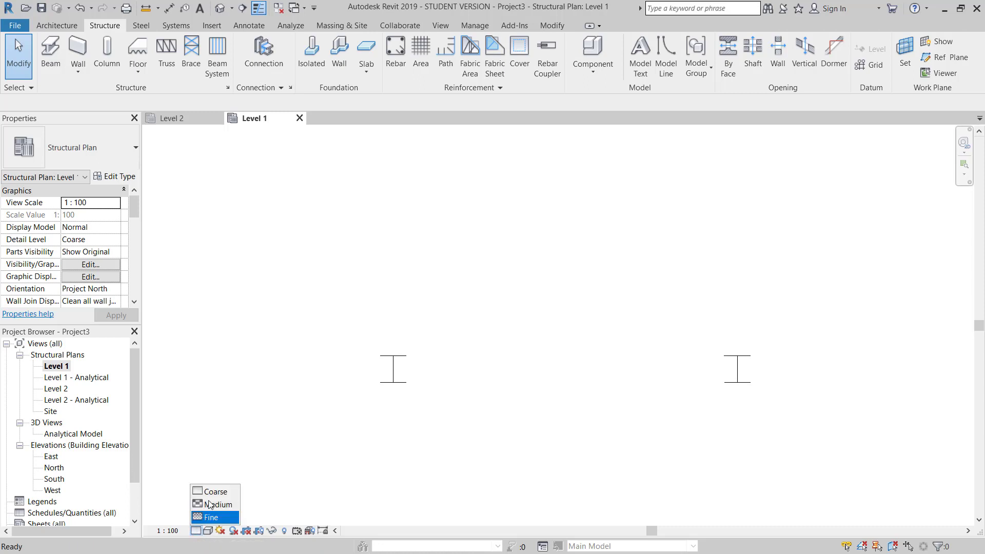
pyautogui.click(201, 518)
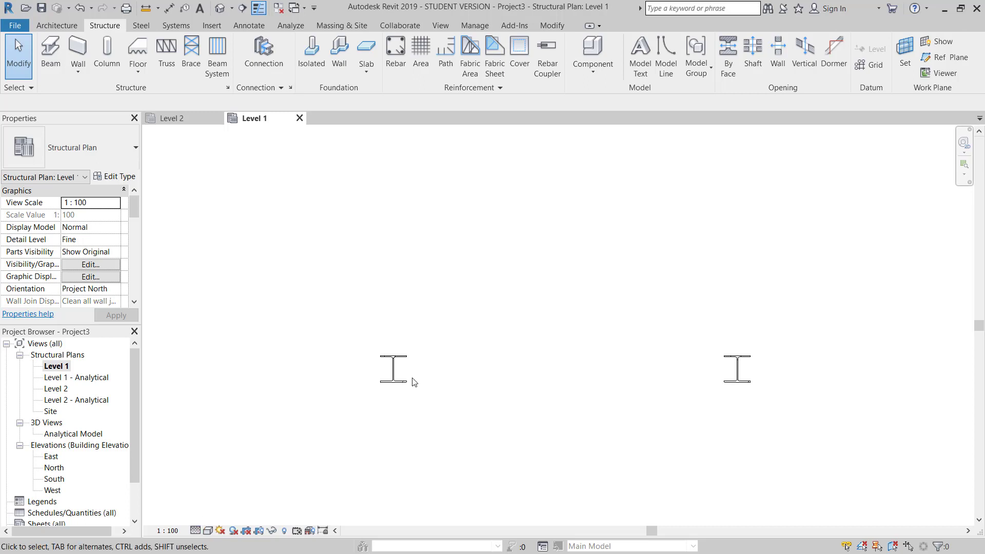
pyautogui.scroll(5, 413, 382)
pyautogui.scroll(-5, 403, 374)
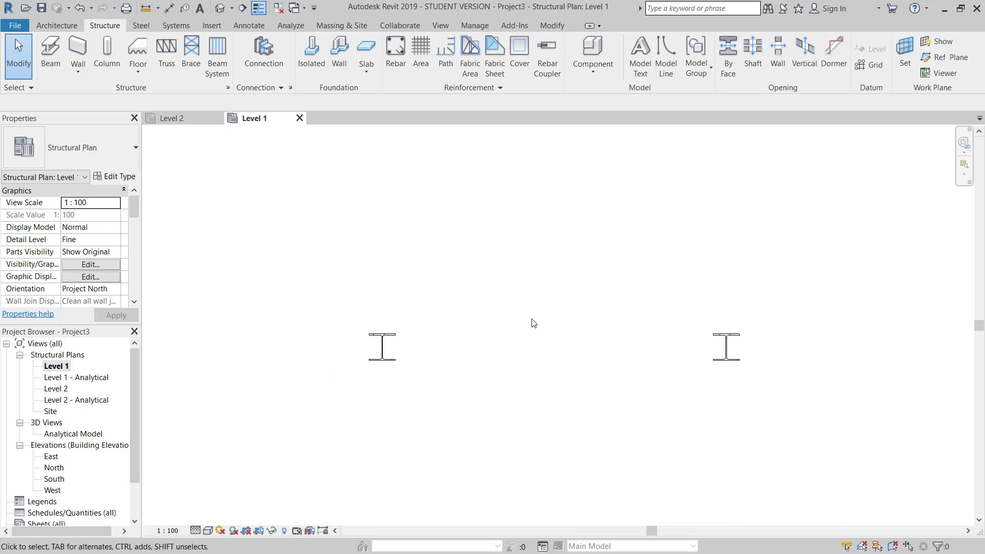
# Open the default 3D view and examine the four columns against the Level 1 and Level 2 lines.
pyautogui.moveTo(532, 319); pyautogui.dragTo(474, 423, button='middle')
pyautogui.scroll(3, 335, 441)
pyautogui.moveTo(378, 399); pyautogui.dragTo(468, 407, button='middle')
pyautogui.scroll(-4, 377, 328)
pyautogui.scroll(-2, 435, 259)
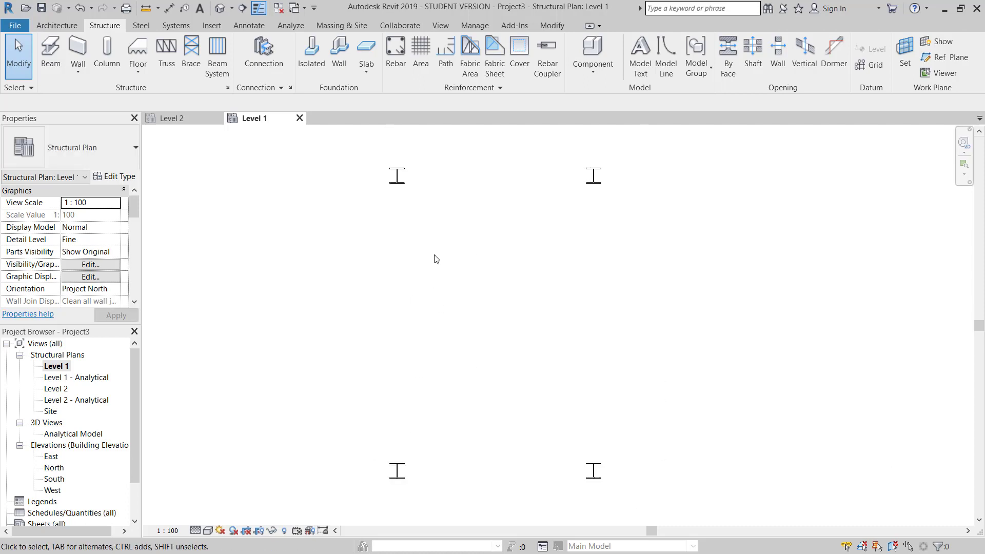
pyautogui.click(220, 8)
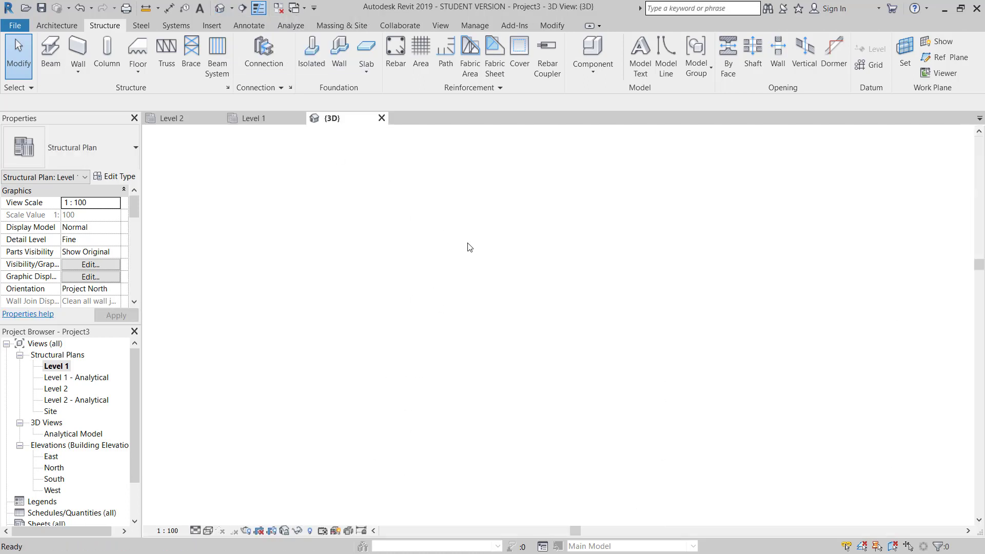
pyautogui.scroll(5, 469, 250)
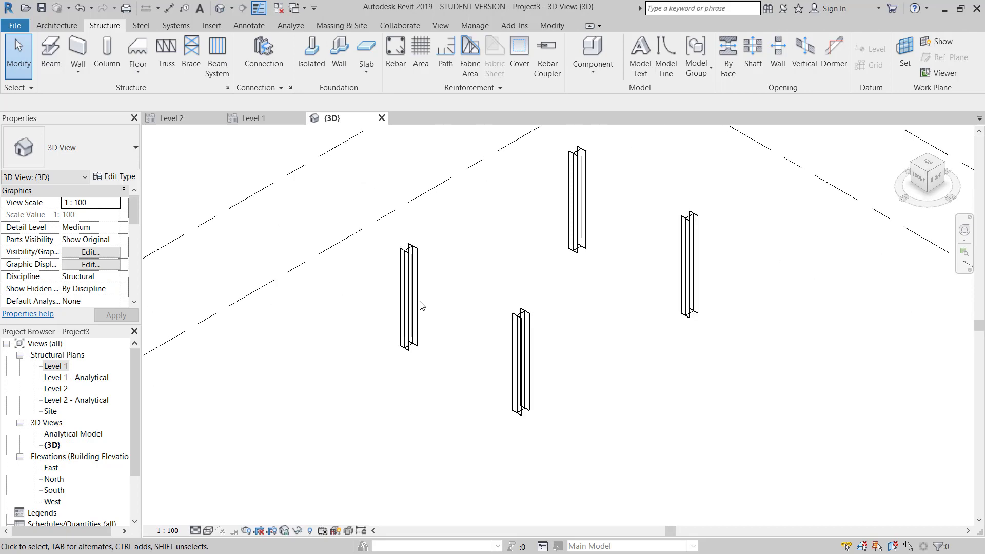
pyautogui.scroll(-2, 528, 304)
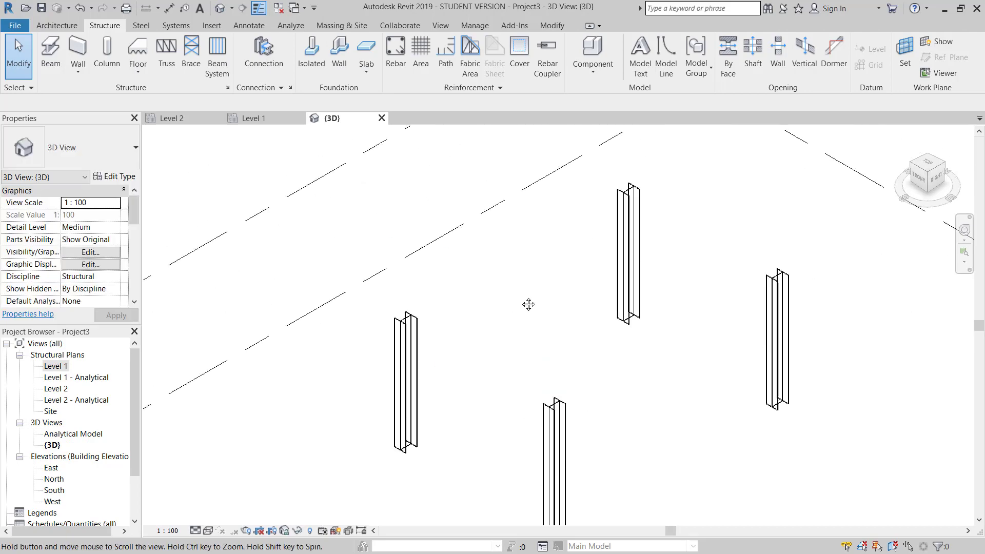
pyautogui.scroll(-3, 528, 264)
pyautogui.moveTo(433, 325); pyautogui.dragTo(449, 355, button='middle')
pyautogui.scroll(-1, 448, 270)
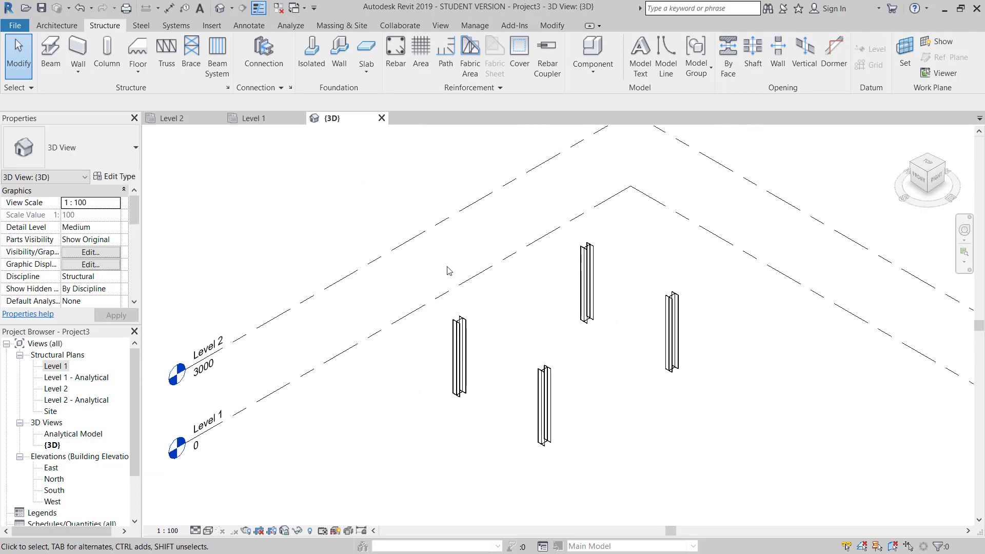
pyautogui.moveTo(343, 402); pyautogui.dragTo(343, 393, button='middle')
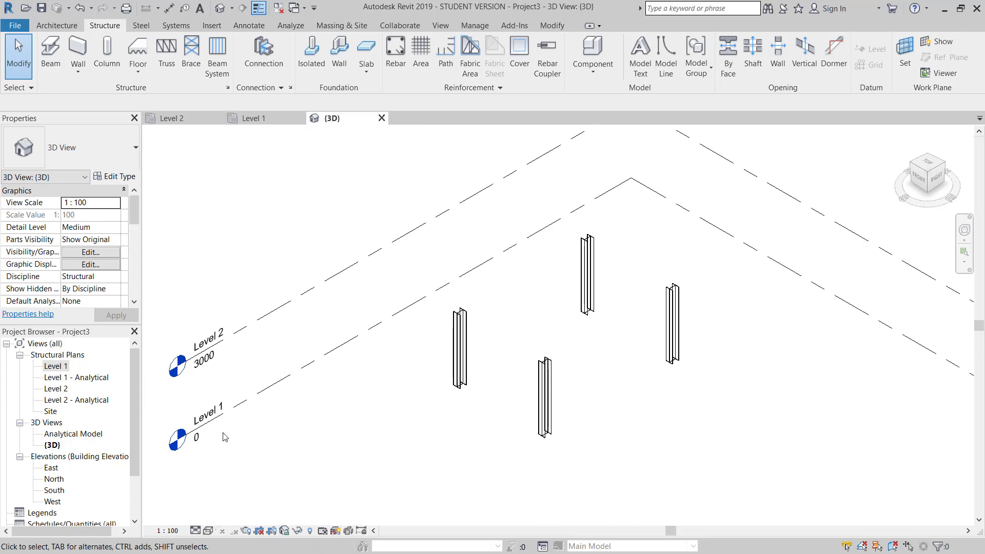
# Open the South elevation to check the column heights between the two levels, and close that view.
pyautogui.doubleClick(54, 490)
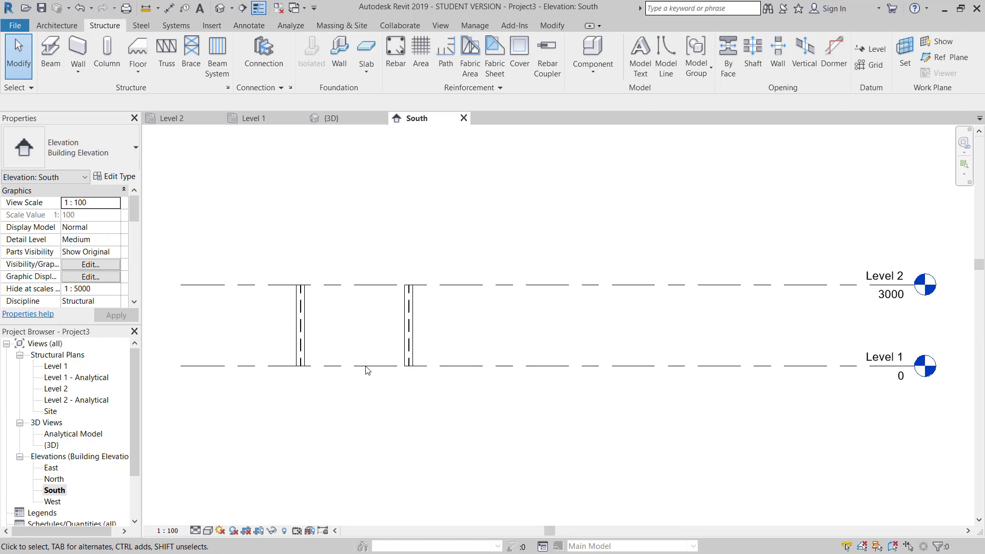
pyautogui.scroll(1, 366, 369)
pyautogui.scroll(-2, 366, 302)
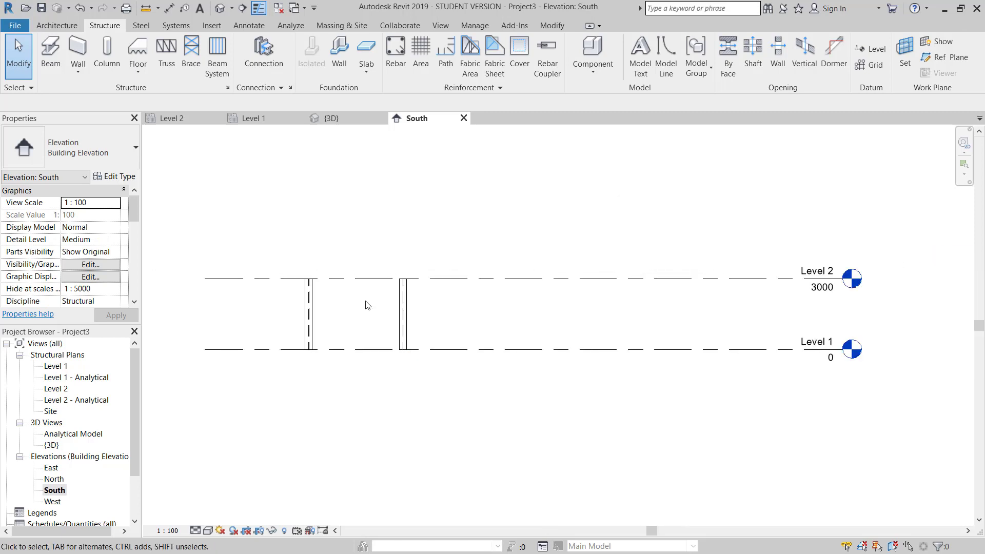
pyautogui.scroll(-2, 386, 399)
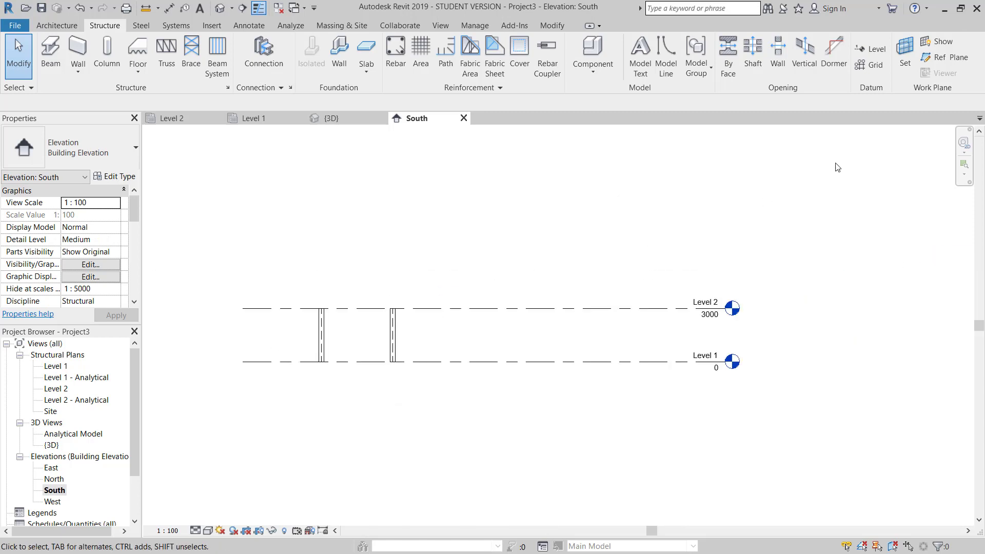
pyautogui.click(463, 118)
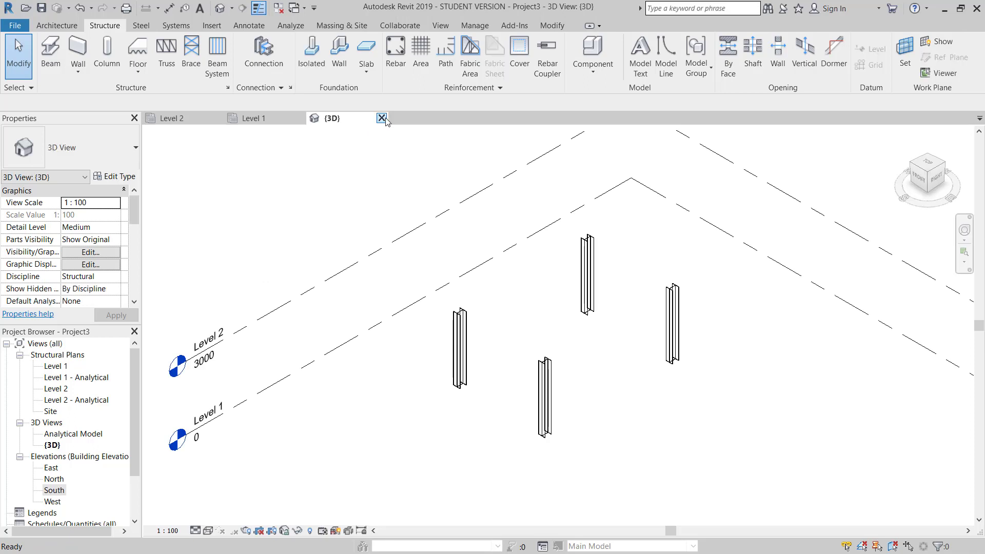
# Close the 3D view and open the Level 2 structural plan at the four columns.
pyautogui.click(382, 118)
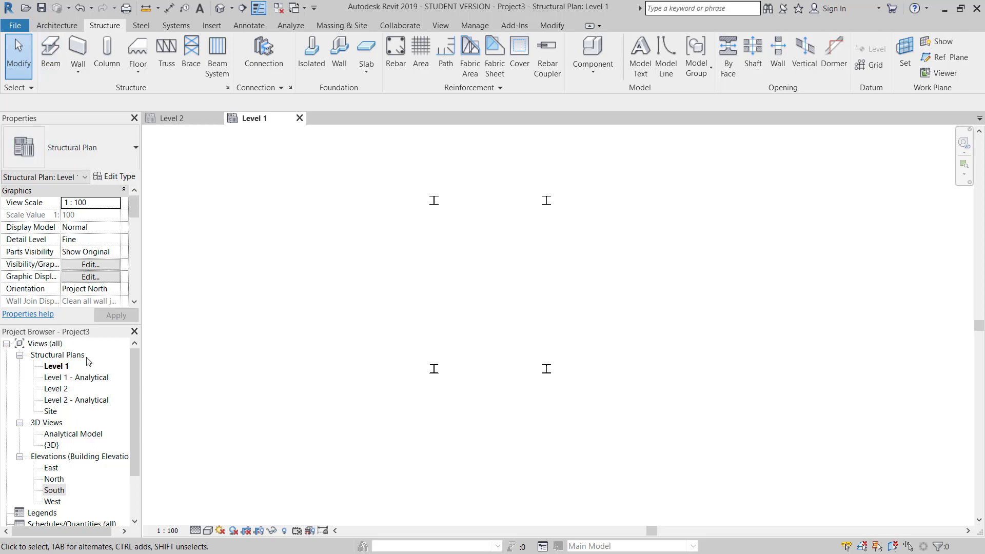
pyautogui.doubleClick(57, 389)
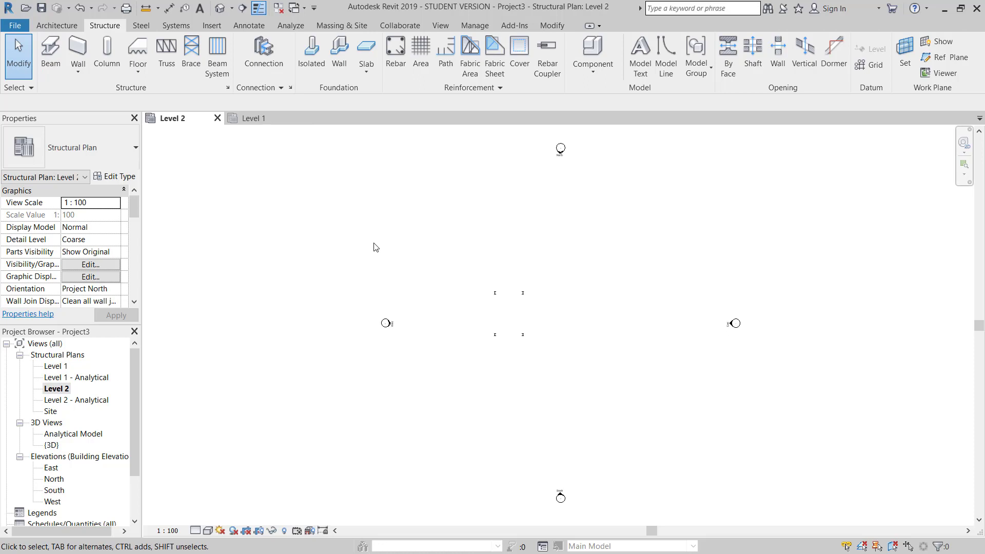
pyautogui.scroll(4, 508, 322)
pyautogui.scroll(2, 462, 279)
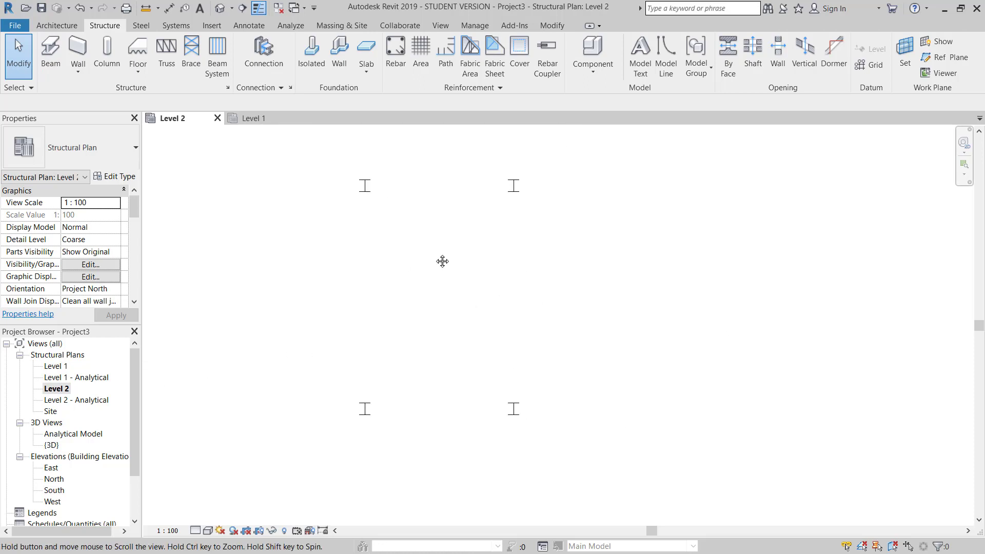
# Place UB305x165x40 universal beams on Level 2 across the upper pair and the lower pair of columns in plan.
pyautogui.click(49, 74)
pyautogui.click(100, 150)
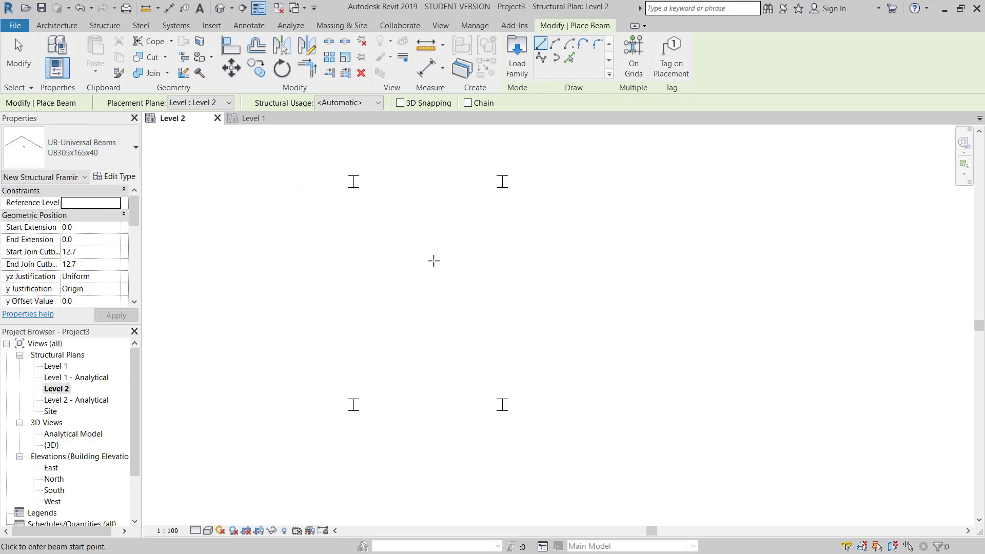
pyautogui.click(315, 154)
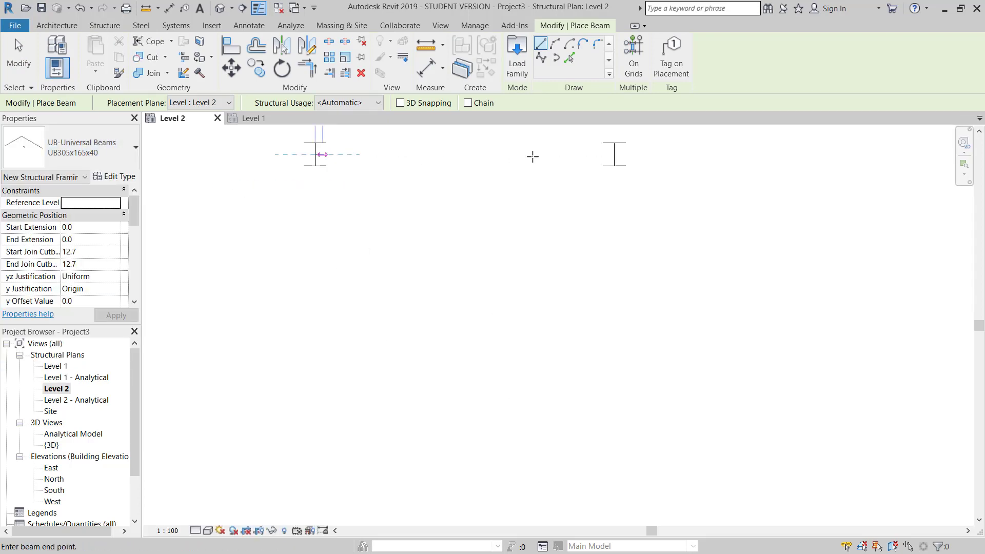
pyautogui.click(614, 154)
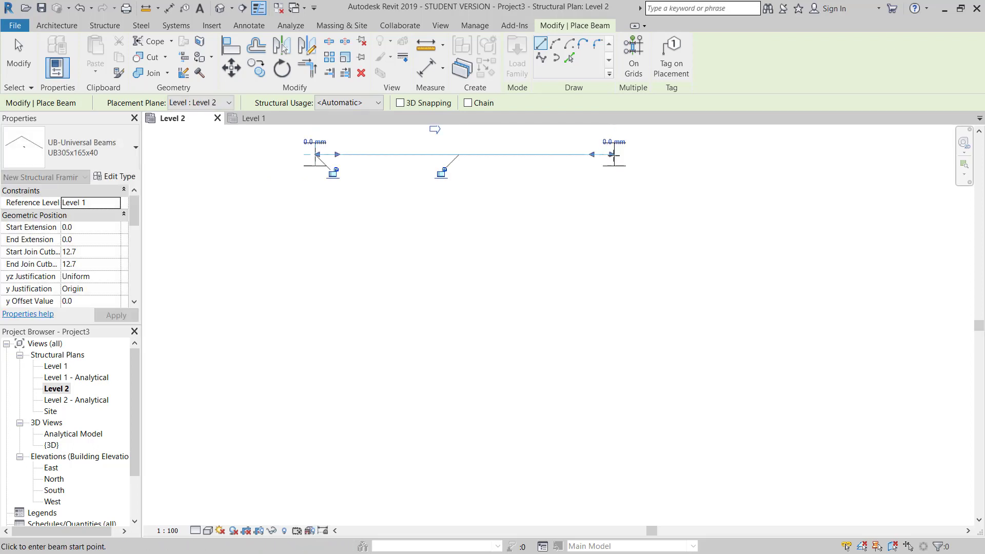
pyautogui.scroll(-2, 442, 185)
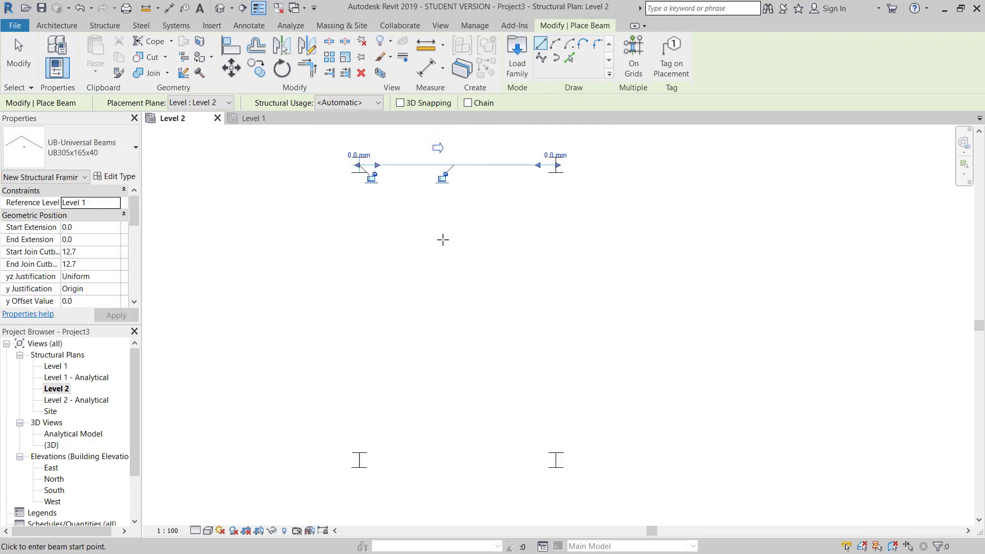
pyautogui.click(359, 460)
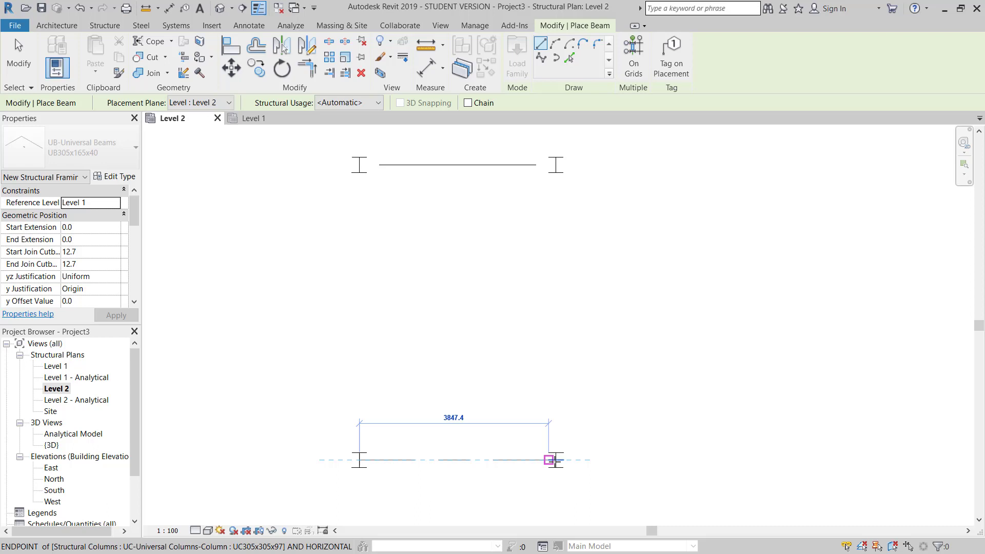
pyautogui.click(555, 461)
# Place UB305x165x40 beams along the two long sides of the column layout, from the lower to the upper columns.
pyautogui.click(359, 460)
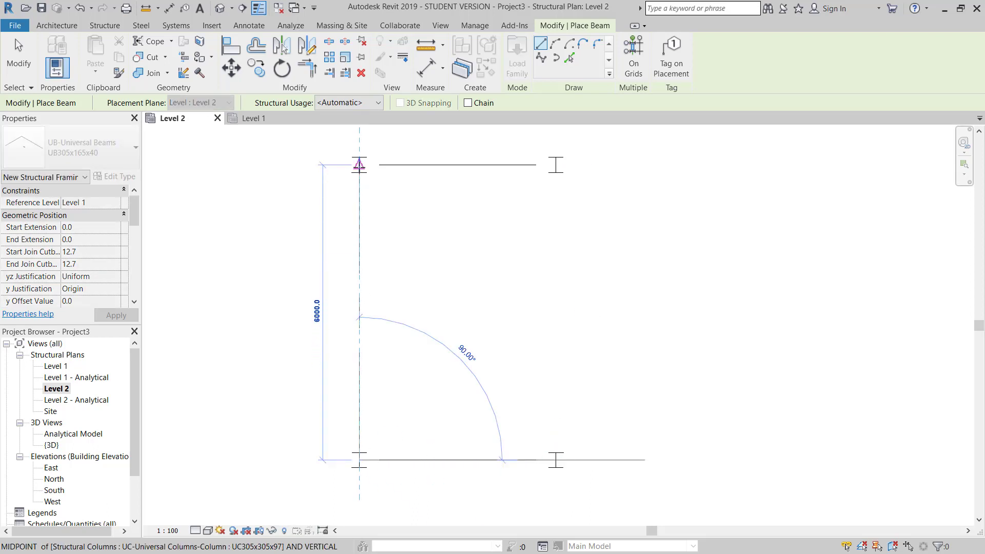
pyautogui.click(359, 165)
pyautogui.click(556, 460)
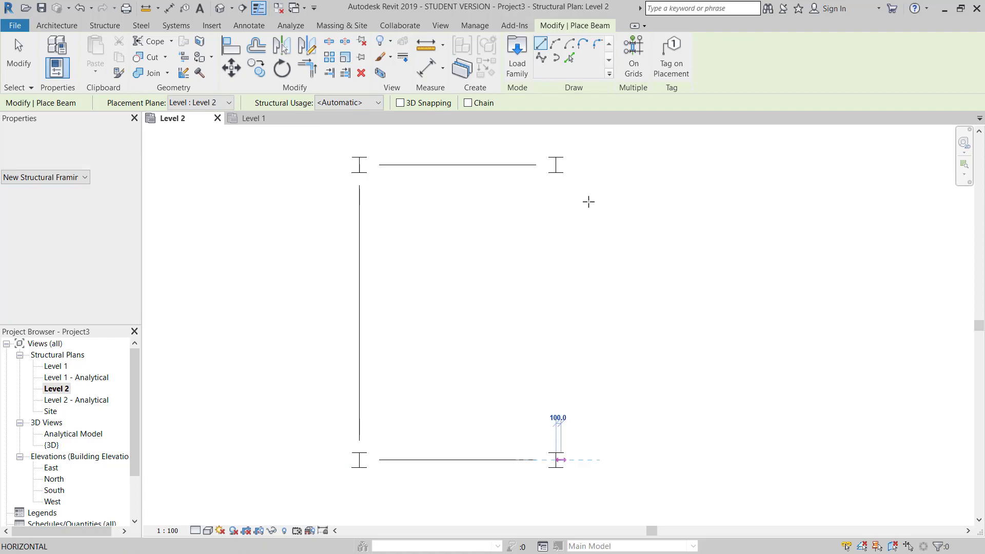
pyautogui.click(556, 165)
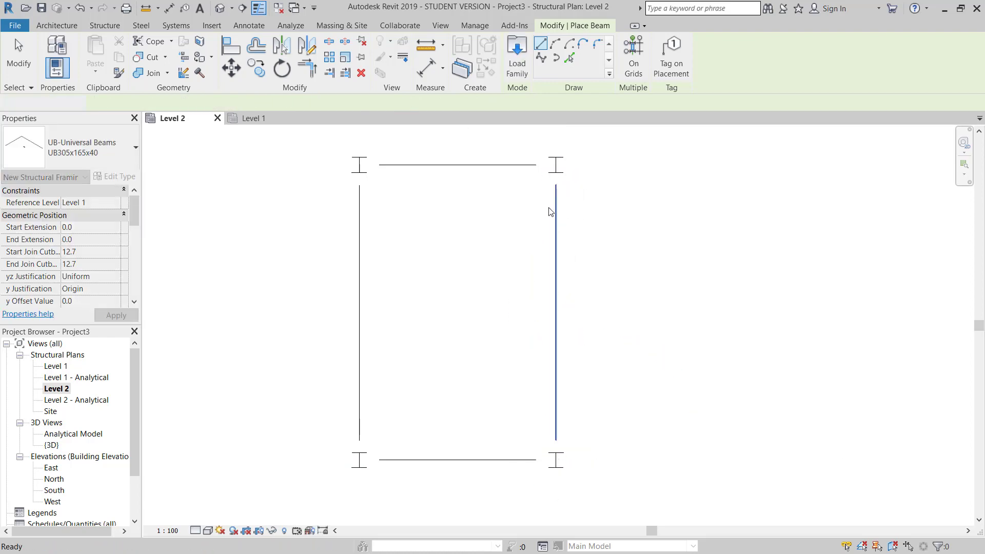
pyautogui.press('Escape')
pyautogui.press('Escape')
# Set the Level 2 plan's detail level to Fine and check the beam outlines between the columns.
pyautogui.scroll(-2, 547, 208)
pyautogui.scroll(3, 462, 372)
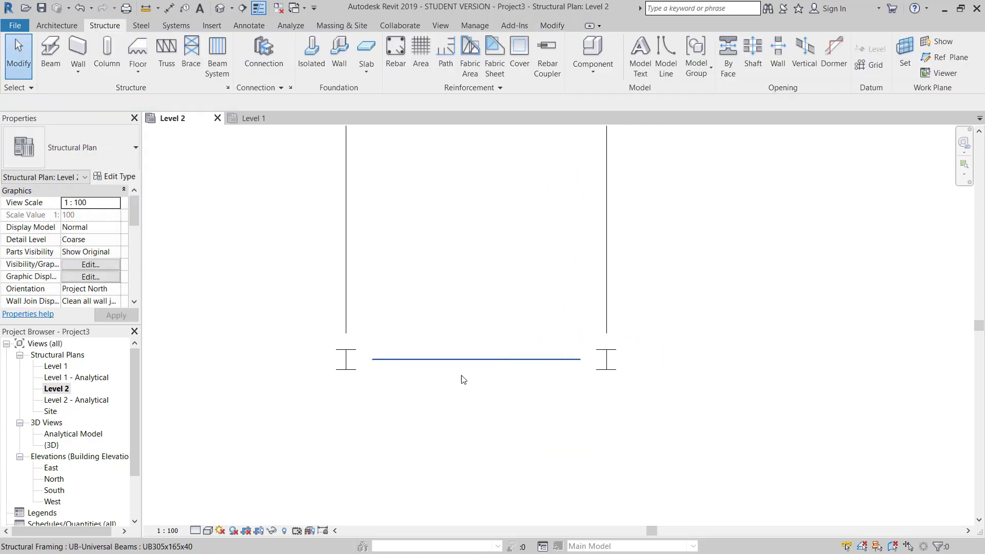
pyautogui.scroll(-2, 459, 416)
pyautogui.scroll(-1, 459, 417)
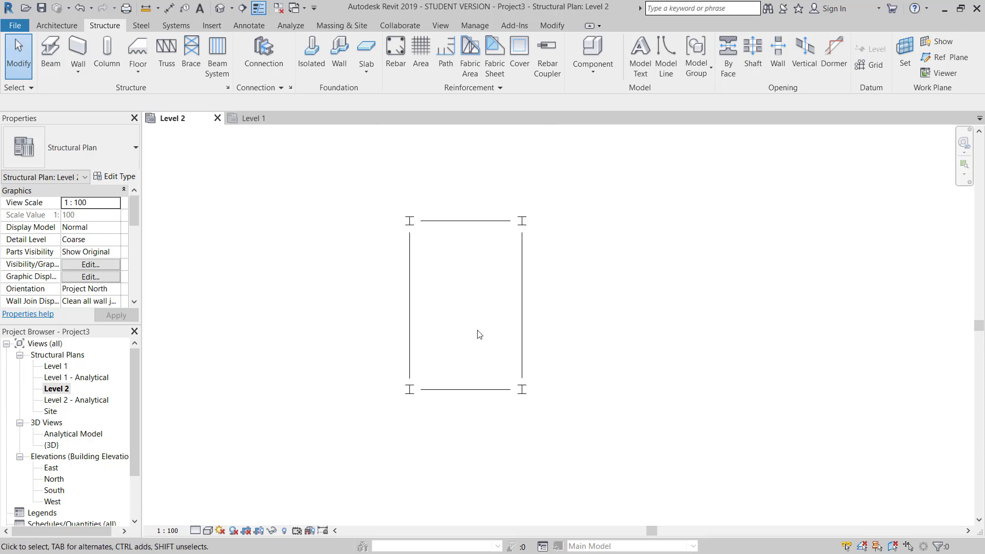
pyautogui.click(195, 531)
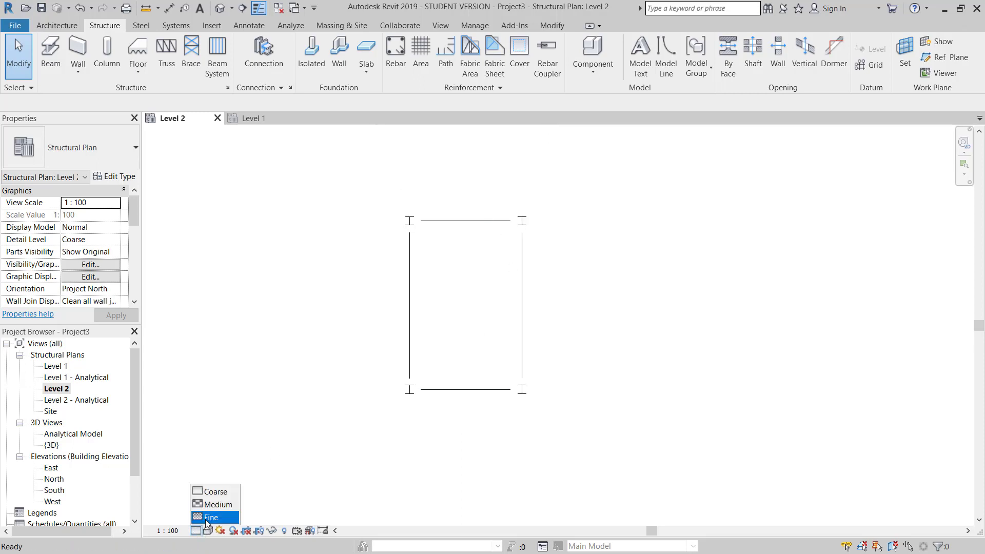
pyautogui.click(211, 518)
pyautogui.scroll(3, 598, 267)
pyautogui.moveTo(472, 263); pyautogui.dragTo(501, 169, button='middle')
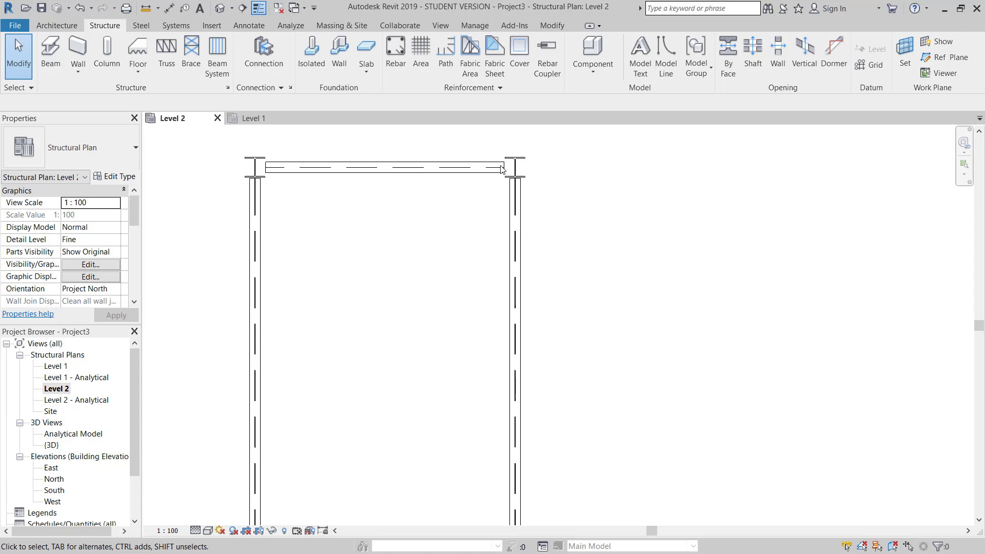
pyautogui.scroll(-1, 502, 169)
pyautogui.scroll(-1, 511, 258)
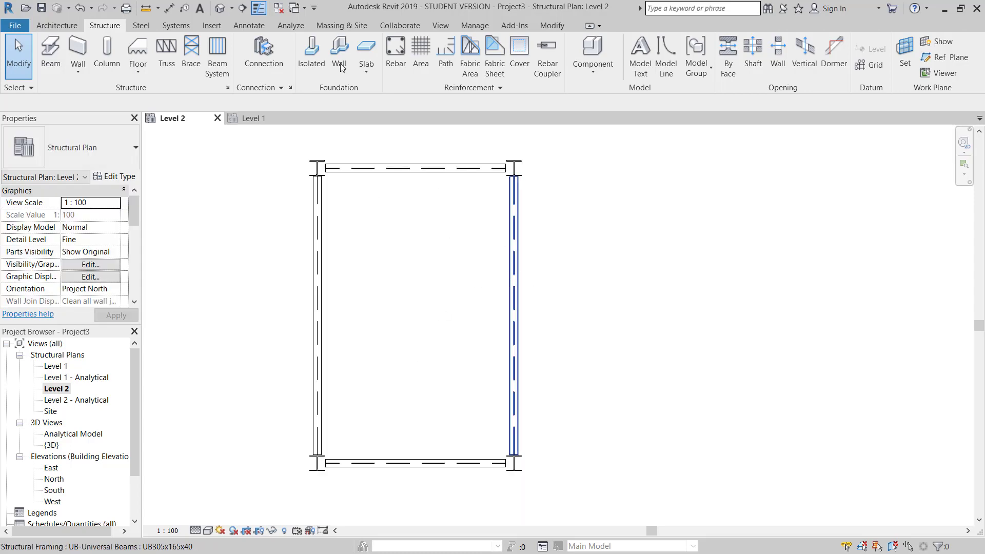
# Open the default 3D view of the beam and column frame and set its visual style to Shaded.
pyautogui.click(220, 9)
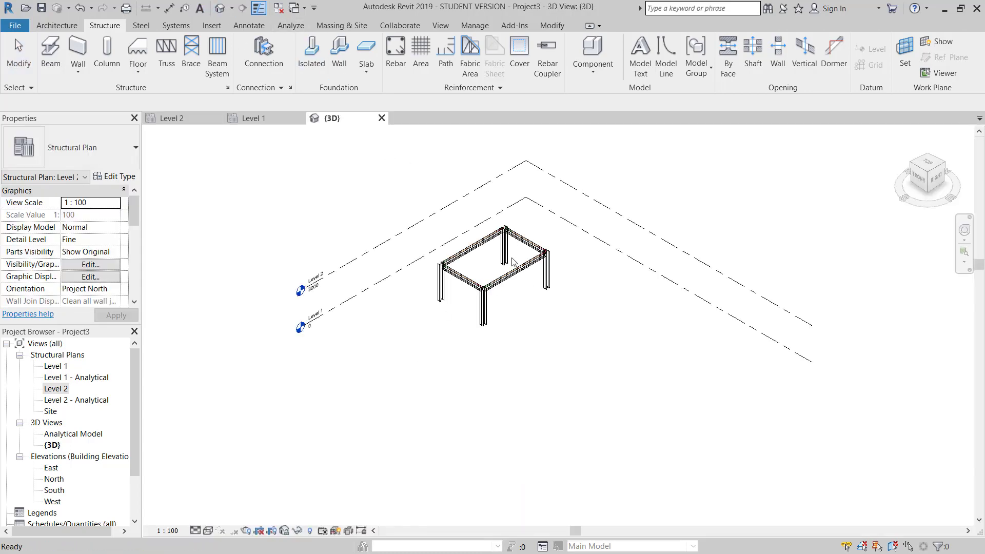
pyautogui.scroll(4, 519, 262)
pyautogui.scroll(-3, 323, 292)
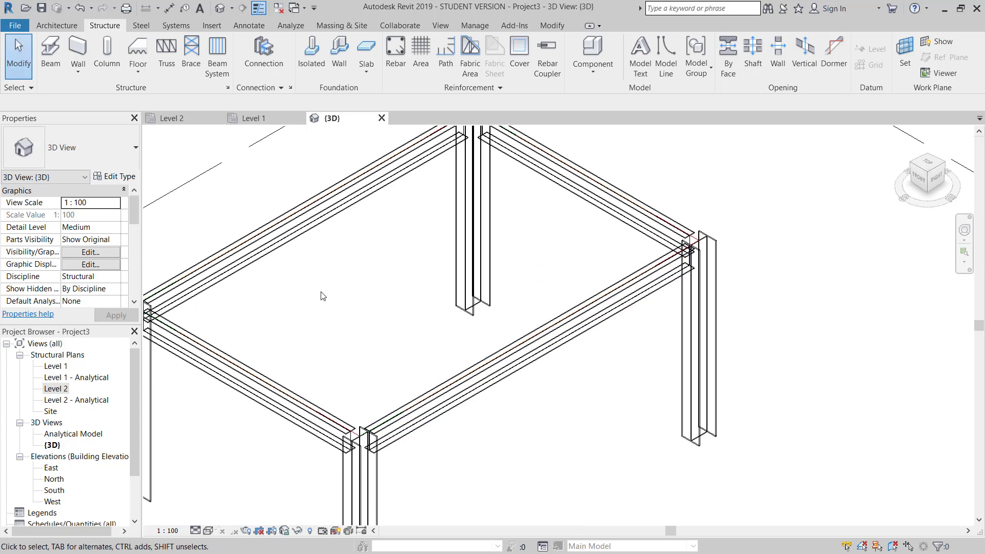
pyautogui.moveTo(369, 328); pyautogui.dragTo(450, 300, button='middle')
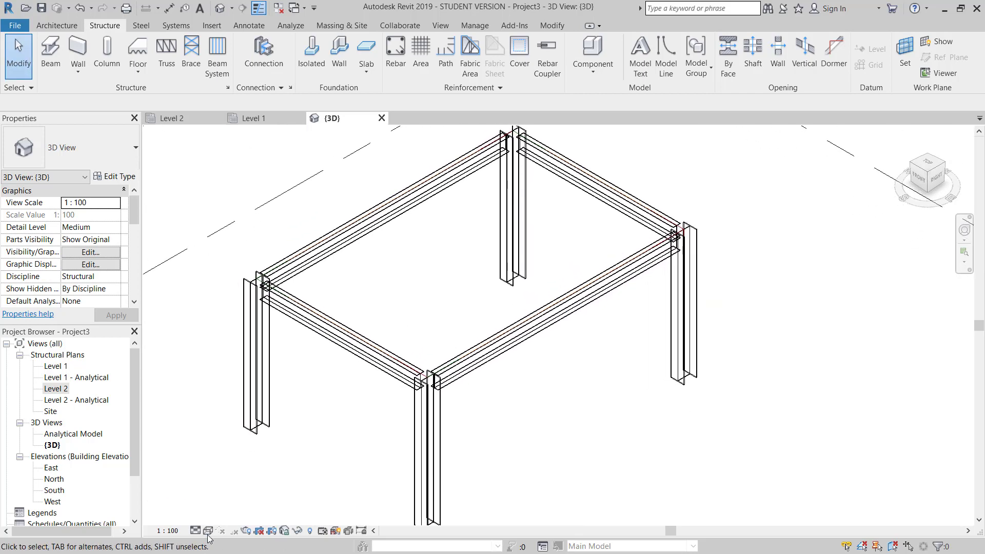
pyautogui.click(209, 531)
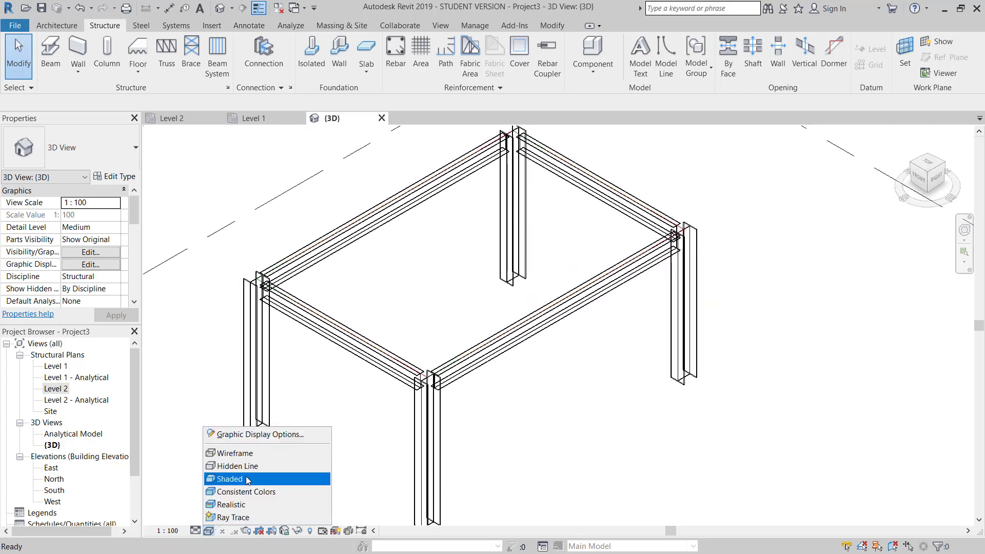
pyautogui.click(230, 478)
# Examine the beam-to-column junctions at the corners of the shaded frame.
pyautogui.scroll(5, 677, 253)
pyautogui.scroll(-4, 616, 321)
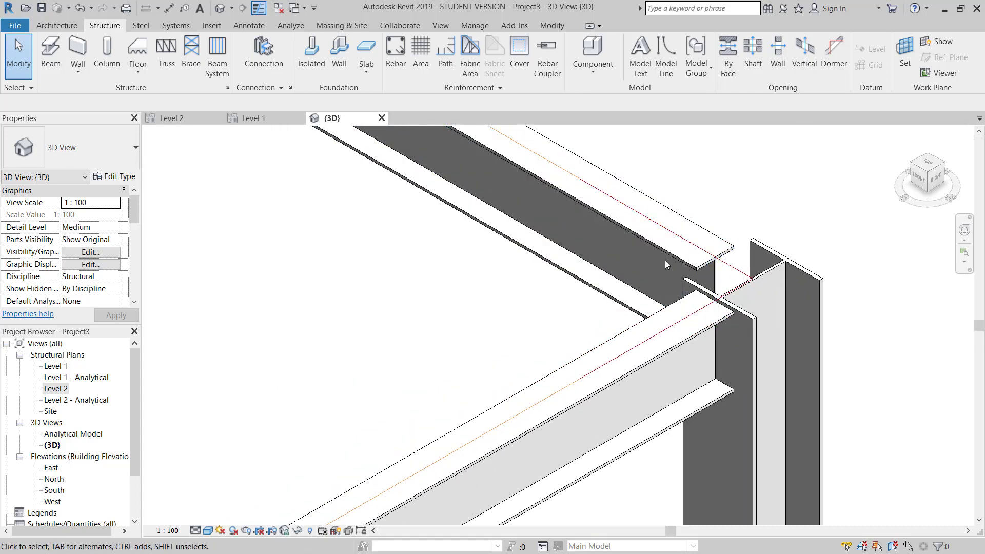
pyautogui.moveTo(540, 288); pyautogui.dragTo(524, 359, button='middle')
pyautogui.scroll(-2, 524, 358)
pyautogui.moveTo(406, 317); pyautogui.dragTo(464, 253, button='middle')
pyautogui.scroll(-1, 510, 216)
pyautogui.scroll(4, 519, 165)
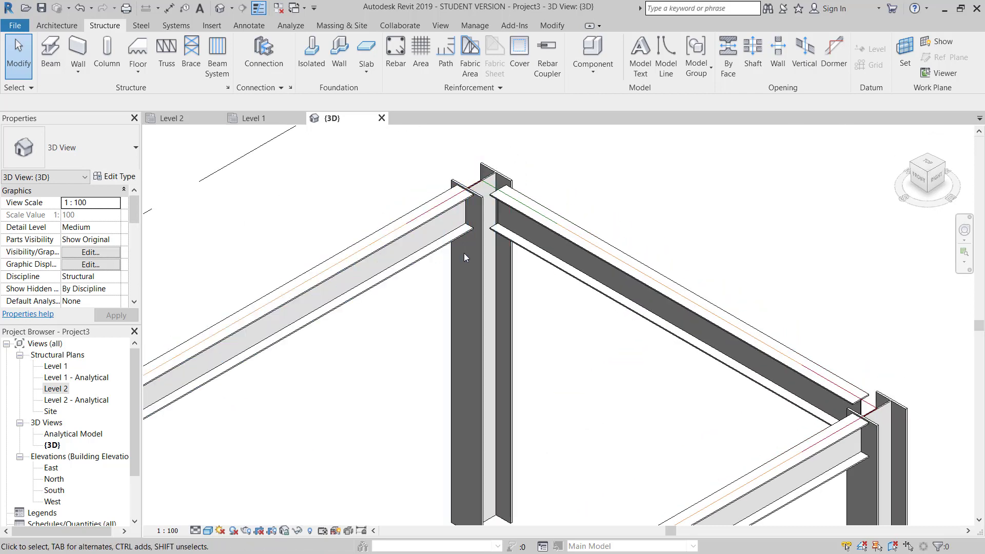
pyautogui.scroll(2, 530, 222)
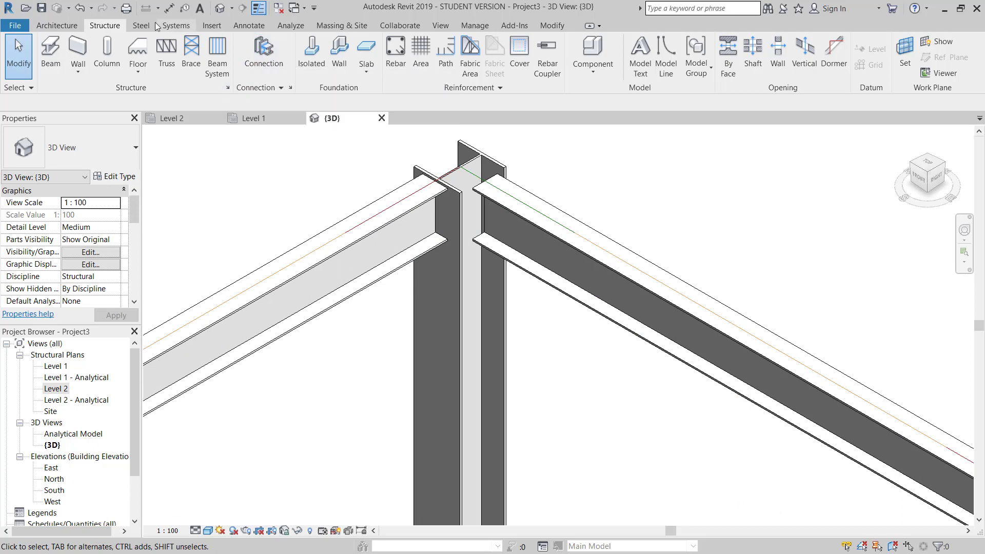
# Open the Structural Connection Settings and review the Beam end to end and Column - Beam groups, ending on All Connections.
pyautogui.click(142, 25)
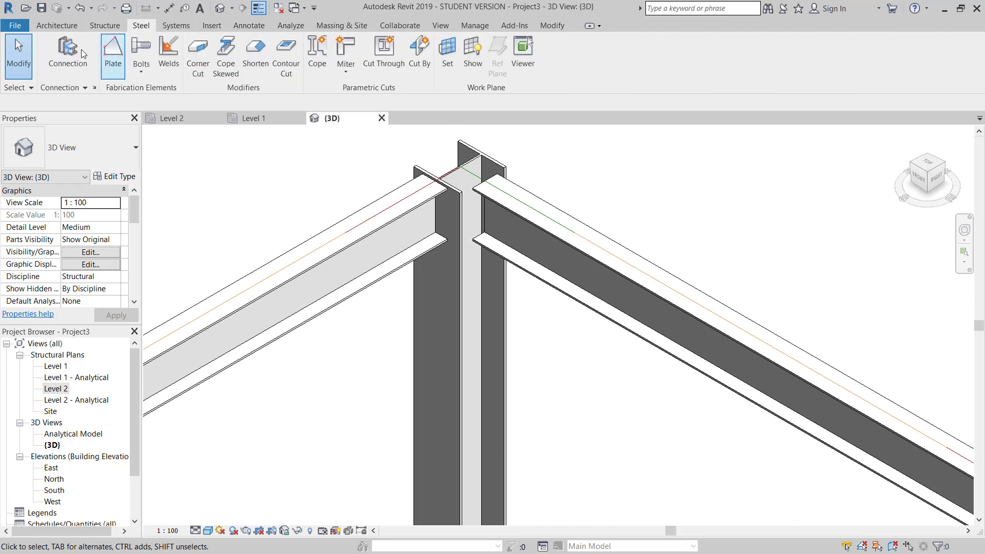
pyautogui.click(95, 88)
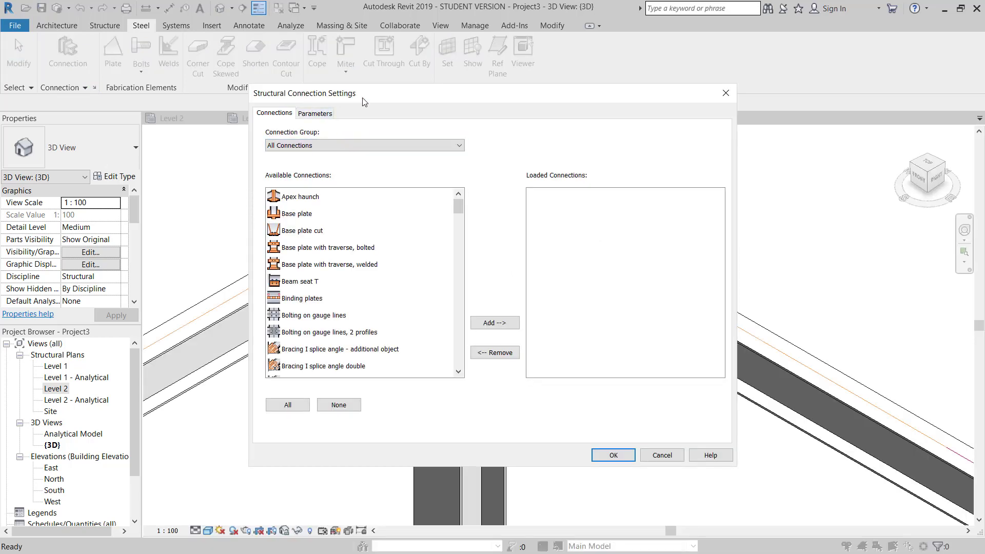
pyautogui.moveTo(368, 98); pyautogui.dragTo(343, 111)
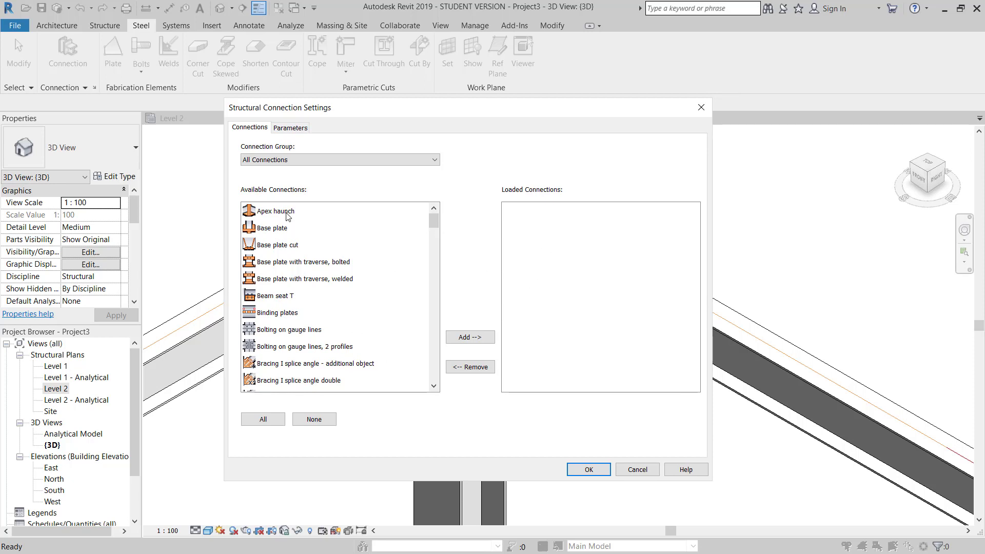
pyautogui.click(317, 163)
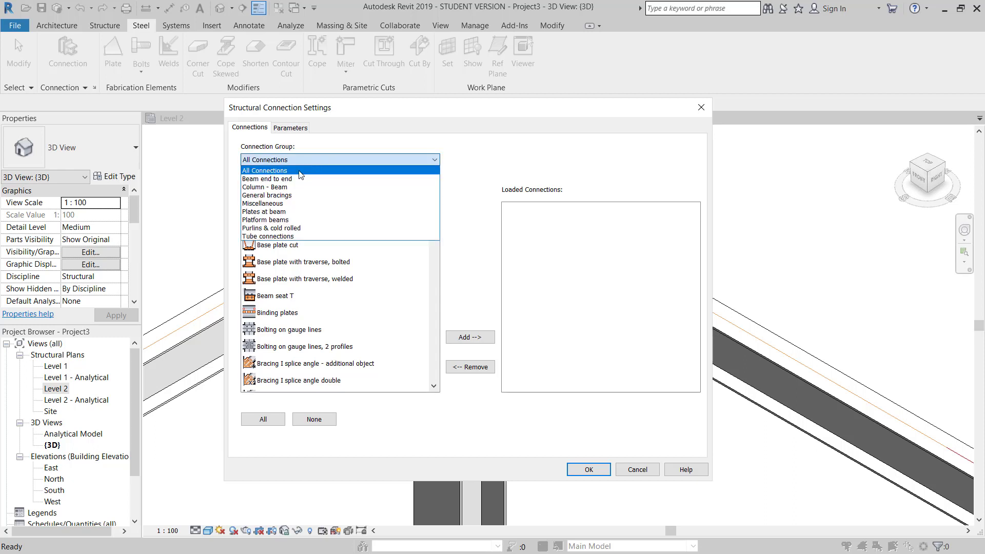
pyautogui.click(276, 180)
pyautogui.click(297, 163)
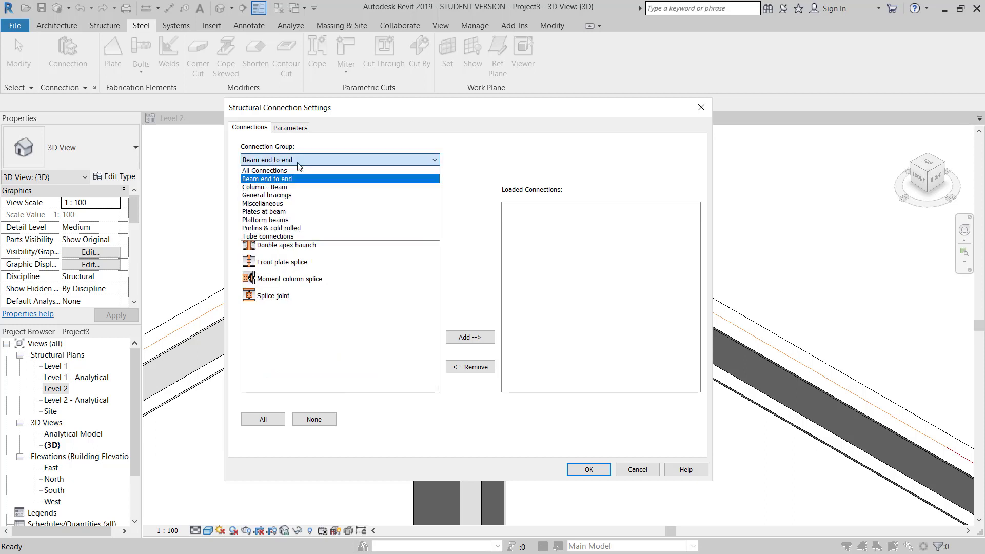
pyautogui.click(275, 187)
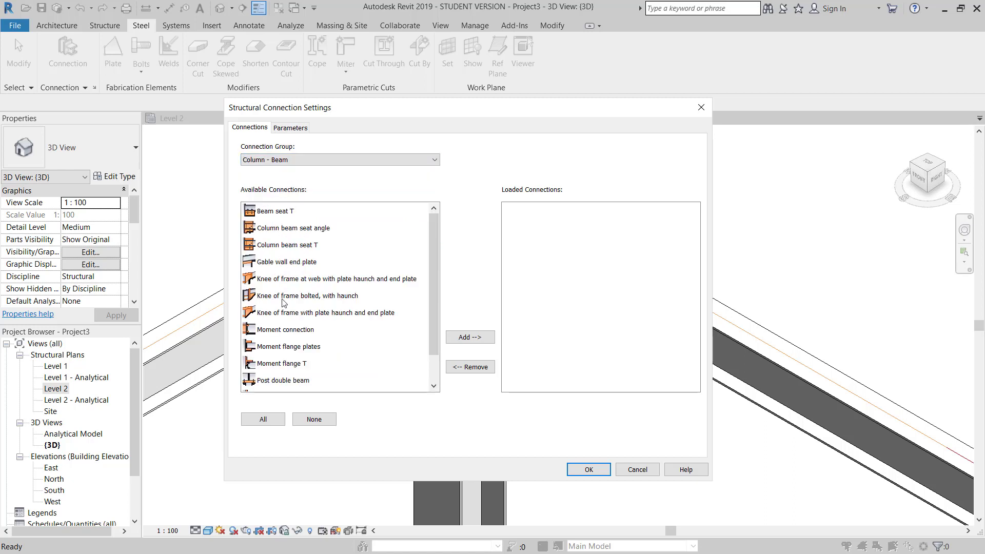
pyautogui.click(287, 160)
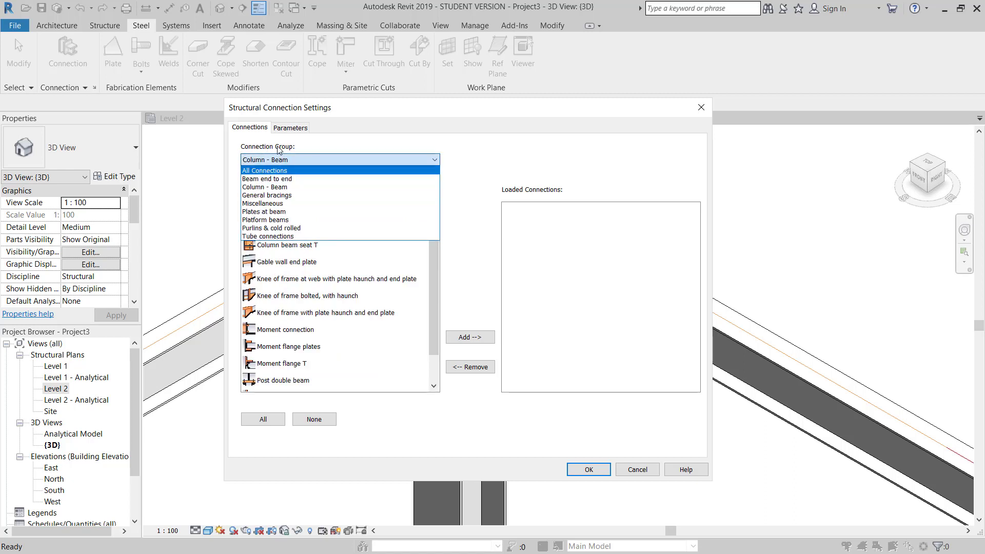
pyautogui.click(265, 172)
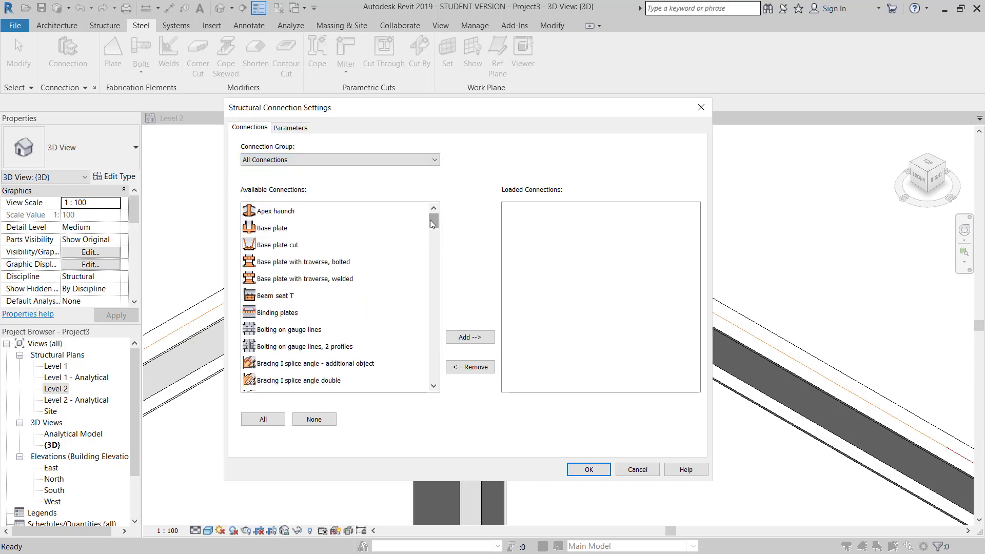
# Load every available connection, from Apex haunch to Vertical purlin plate, into the project and accept the connection settings.
pyautogui.click(293, 212)
pyautogui.scroll(-10, 319, 297)
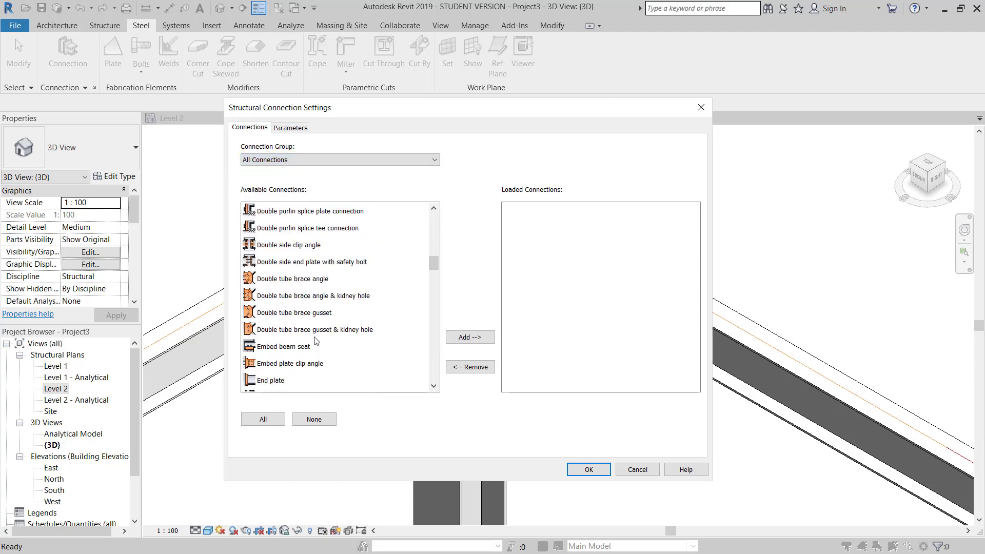
pyautogui.scroll(-2, 411, 355)
pyautogui.moveTo(435, 277); pyautogui.dragTo(437, 377)
pyautogui.keyDown('shift'); pyautogui.click(312, 381); pyautogui.keyUp('shift')
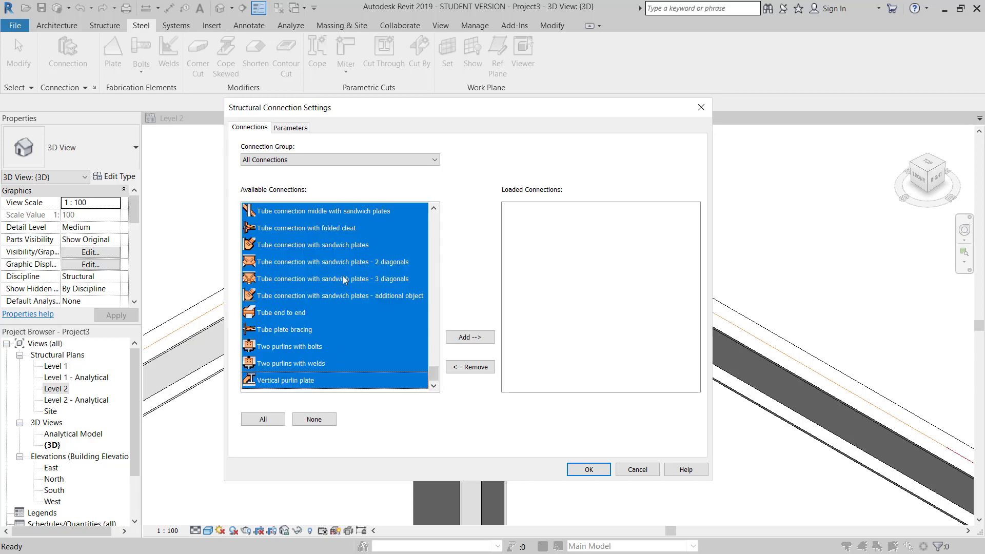
pyautogui.click(469, 337)
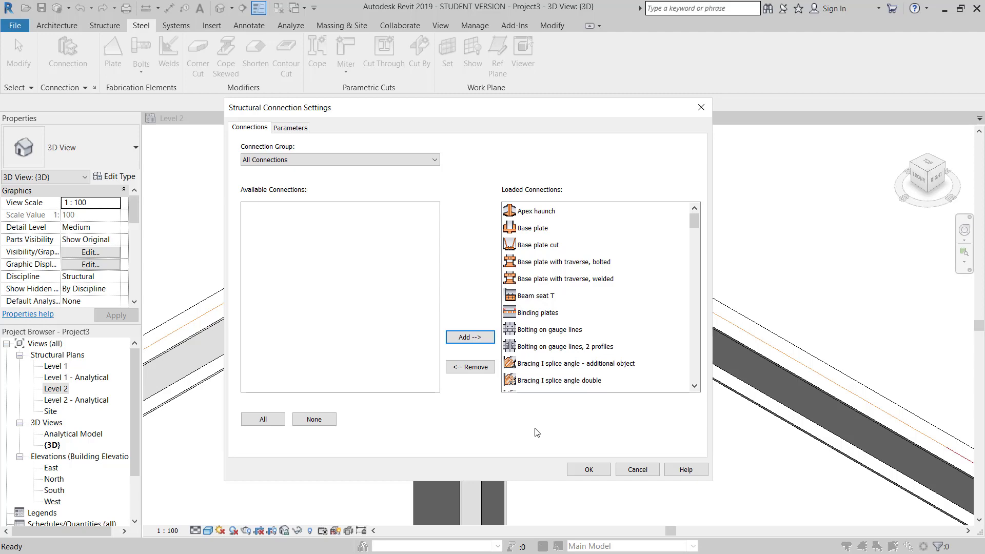
pyautogui.click(576, 460)
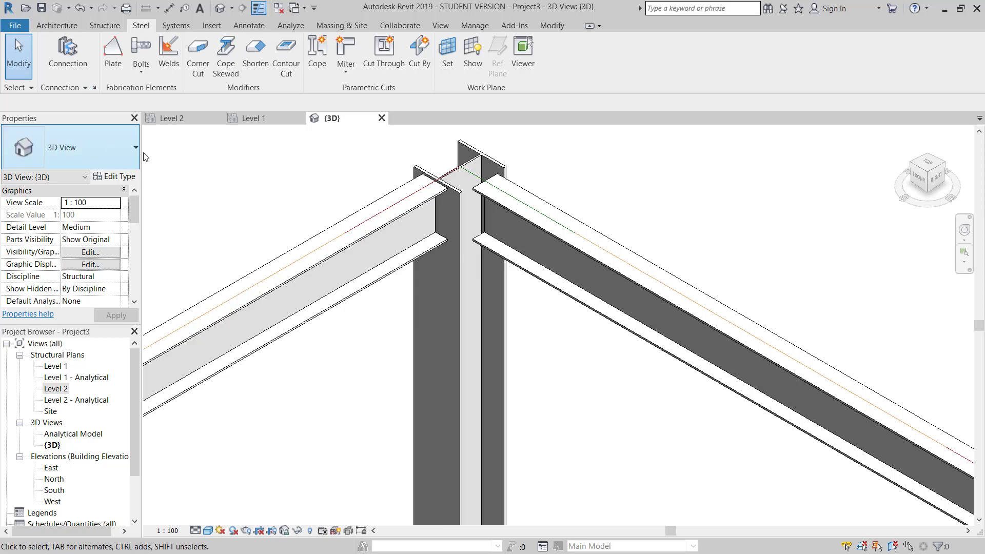
# Place a structural connection between the corner UC305x305x97 column and the UB305x165x40 beam framing into its flange.
pyautogui.scroll(-4, 402, 253)
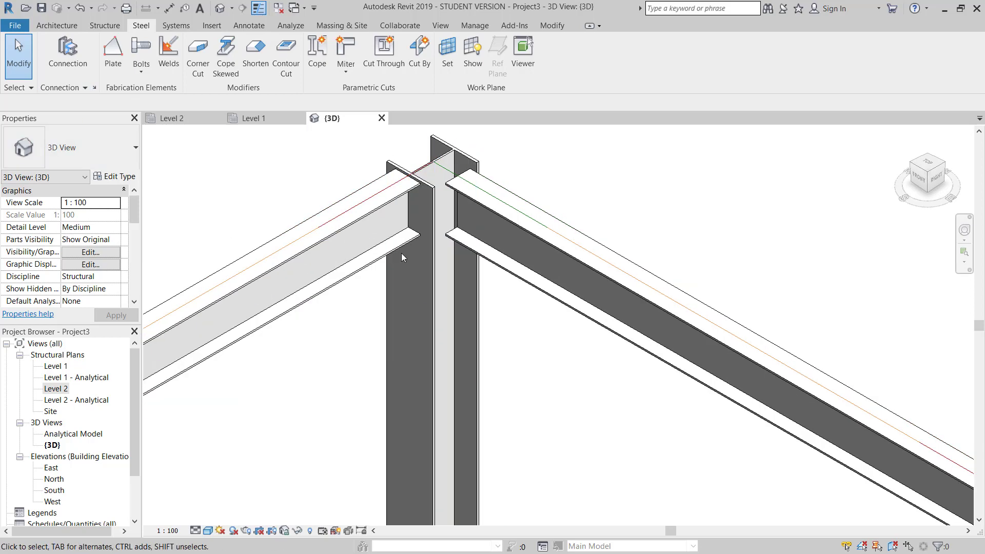
pyautogui.scroll(4, 439, 284)
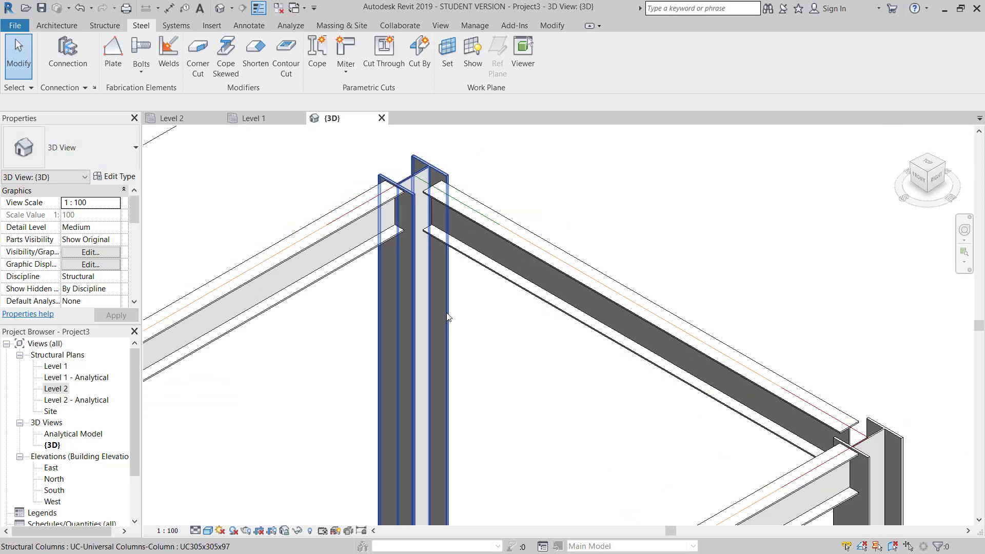
pyautogui.click(445, 343)
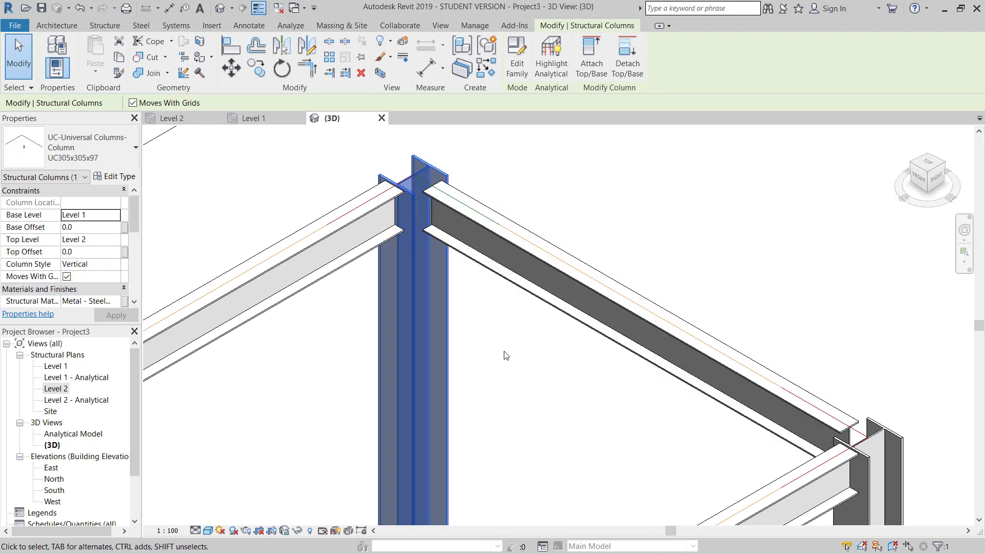
pyautogui.scroll(3, 411, 228)
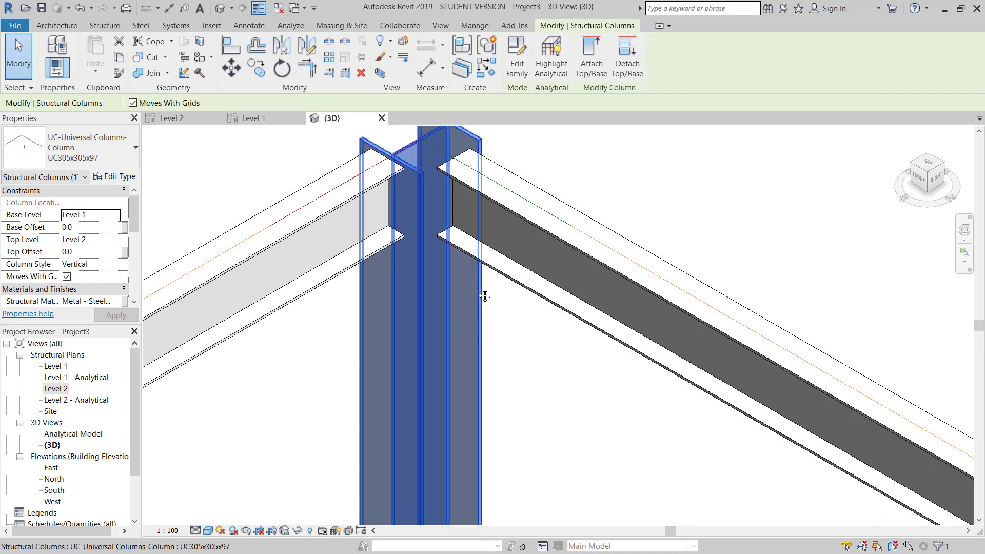
pyautogui.moveTo(345, 247); pyautogui.dragTo(421, 251, button='middle')
pyautogui.keyDown('ctrl'); pyautogui.click(393, 226); pyautogui.keyUp('ctrl')
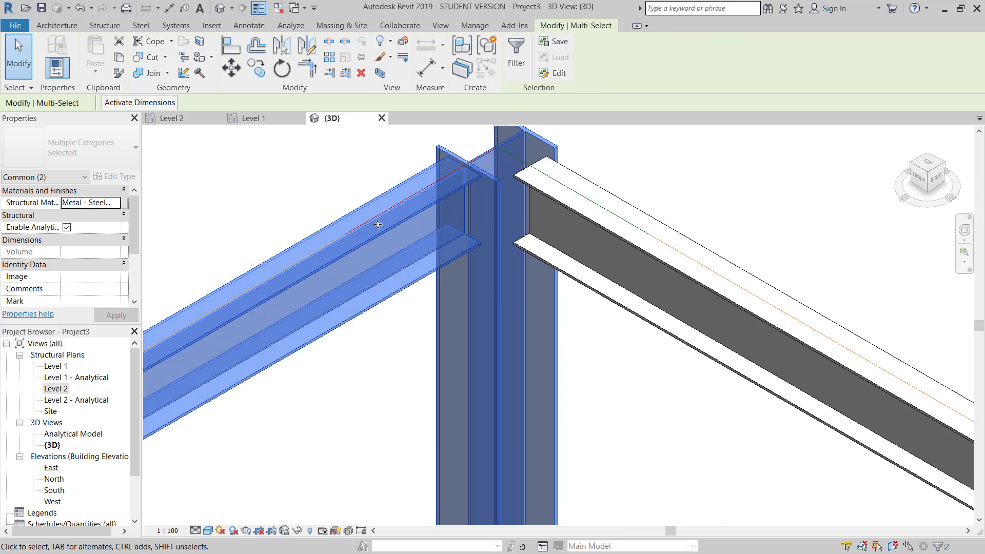
pyautogui.scroll(-2, 484, 197)
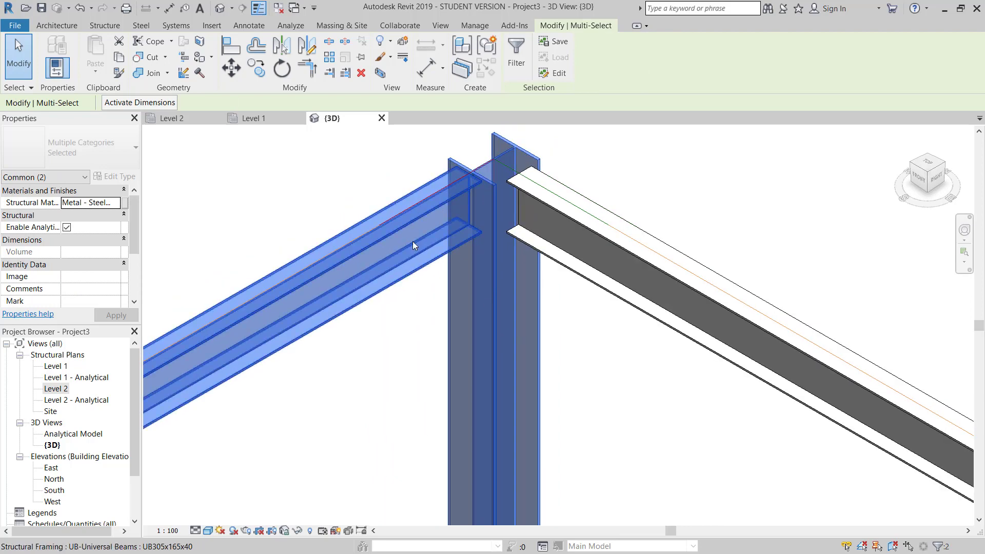
pyautogui.click(141, 26)
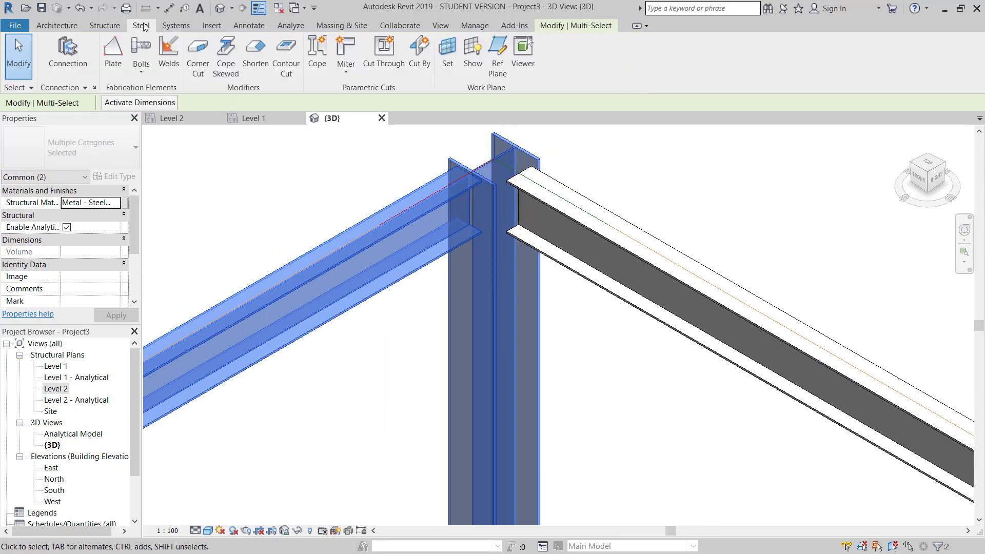
pyautogui.click(64, 58)
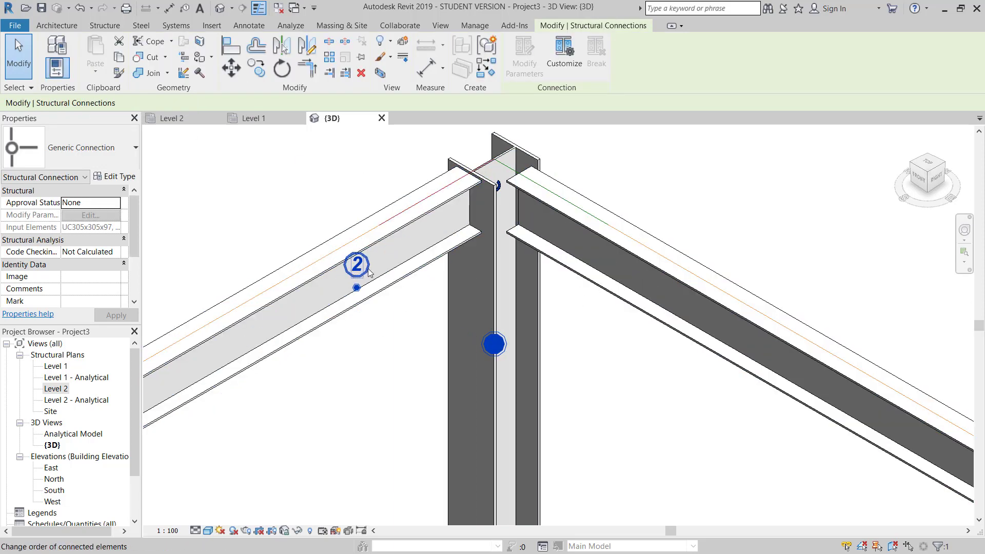
# Change the new generic connection's type to Clip angle - skewed.
pyautogui.click(99, 146)
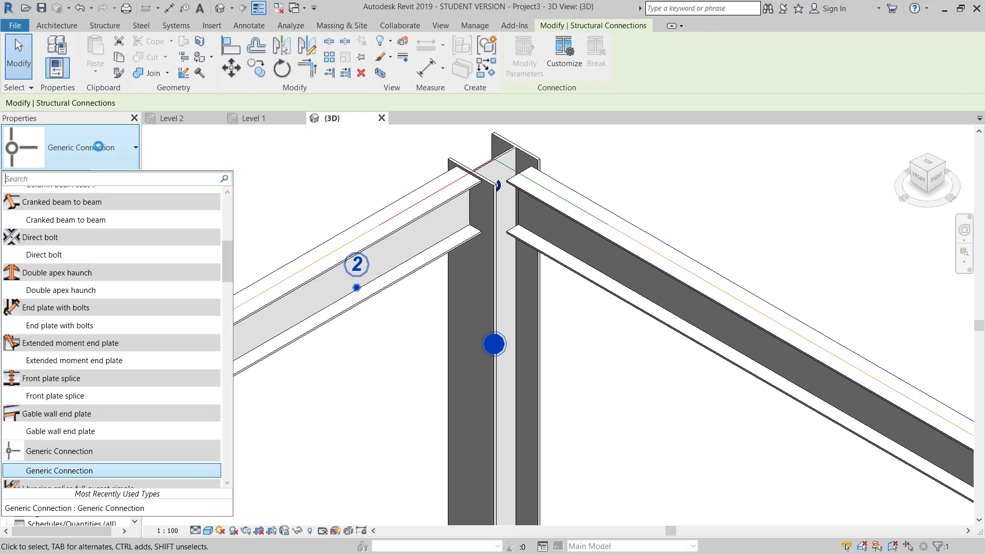
pyautogui.write('clip')
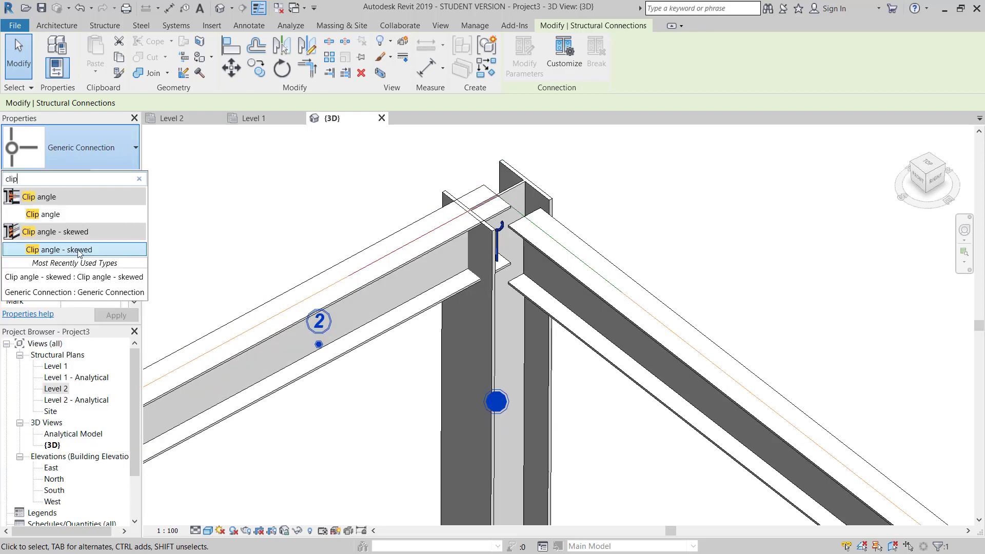
pyautogui.click(71, 254)
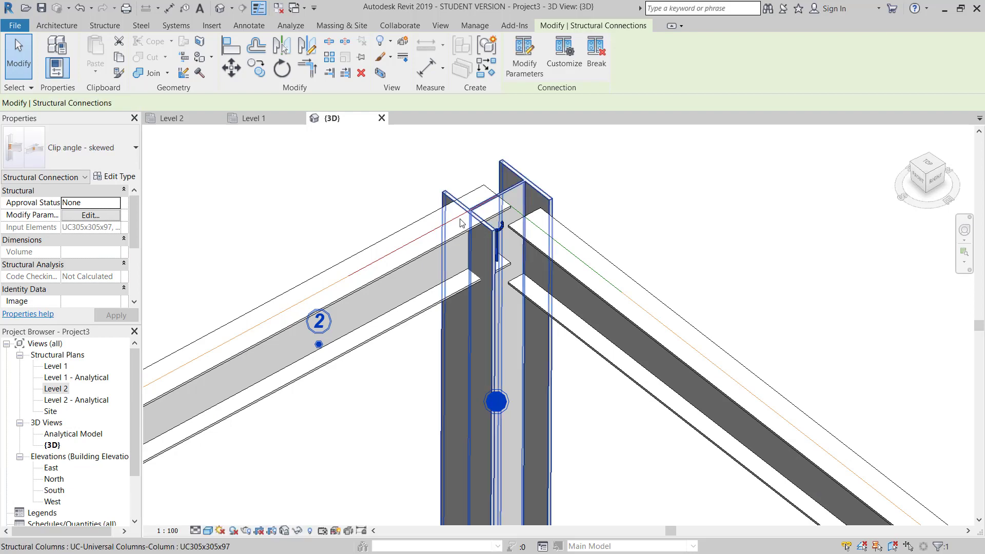
# Set the 3D view's detail level to Fine.
pyautogui.moveTo(416, 336); pyautogui.dragTo(455, 277, button='middle')
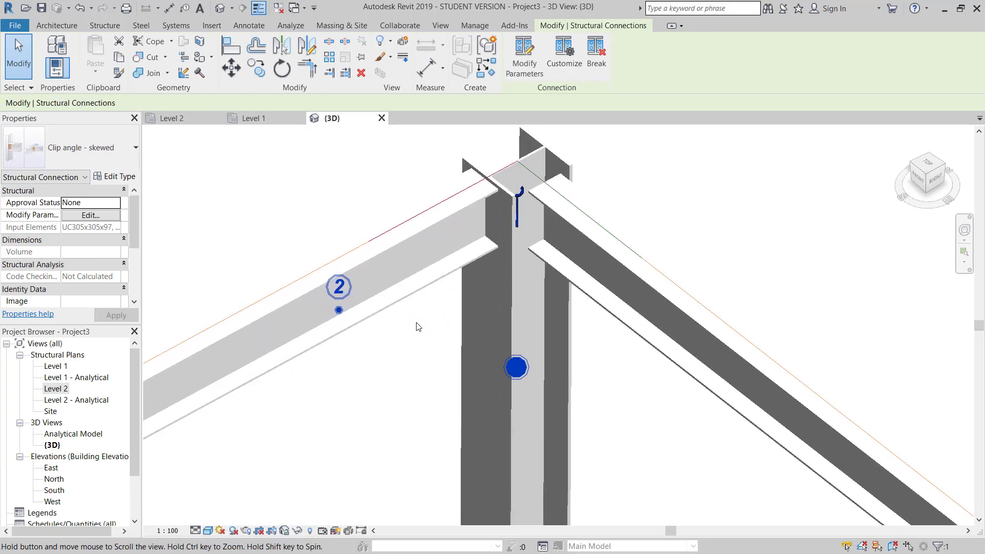
pyautogui.click(214, 504)
pyautogui.click(196, 530)
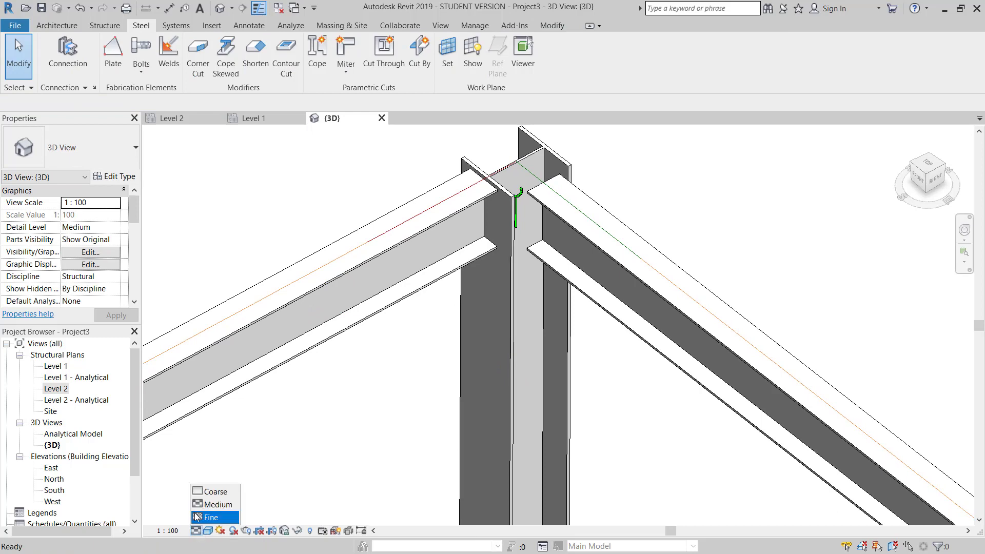
pyautogui.click(197, 516)
# Examine the bolts and angle plates of the clip angle connection at the column flange up close.
pyautogui.scroll(1, 497, 299)
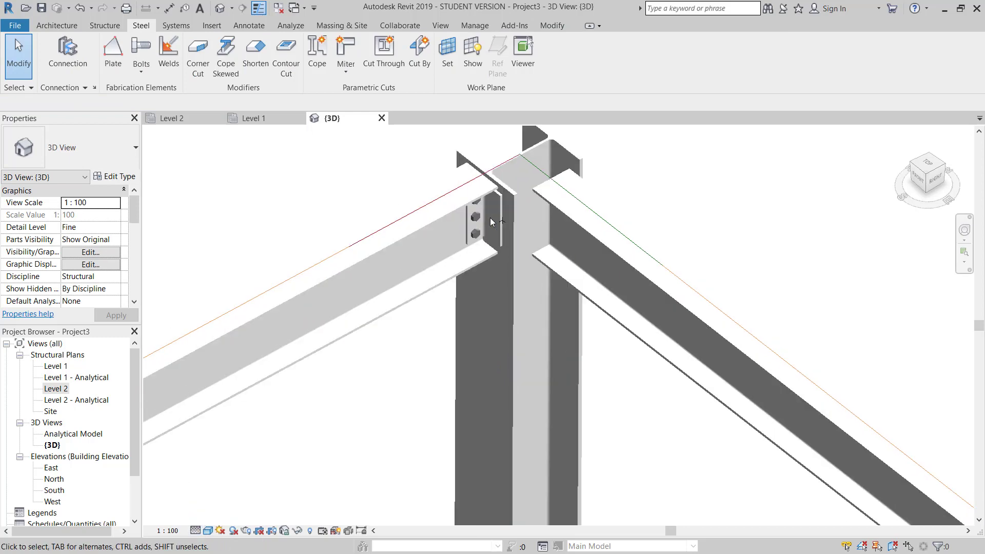
pyautogui.scroll(2, 492, 228)
pyautogui.click(493, 243)
pyautogui.scroll(2, 483, 206)
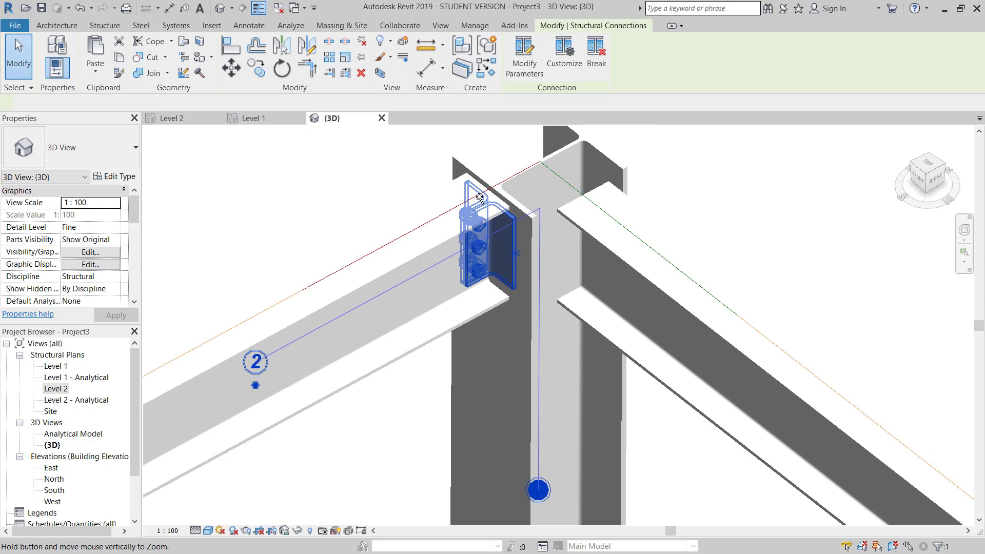
pyautogui.keyDown('ctrl'); pyautogui.moveTo(480, 197); pyautogui.dragTo(505, 238, button='middle'); pyautogui.keyUp('ctrl')
pyautogui.scroll(4, 505, 238)
pyautogui.moveTo(443, 290); pyautogui.dragTo(420, 286, button='middle')
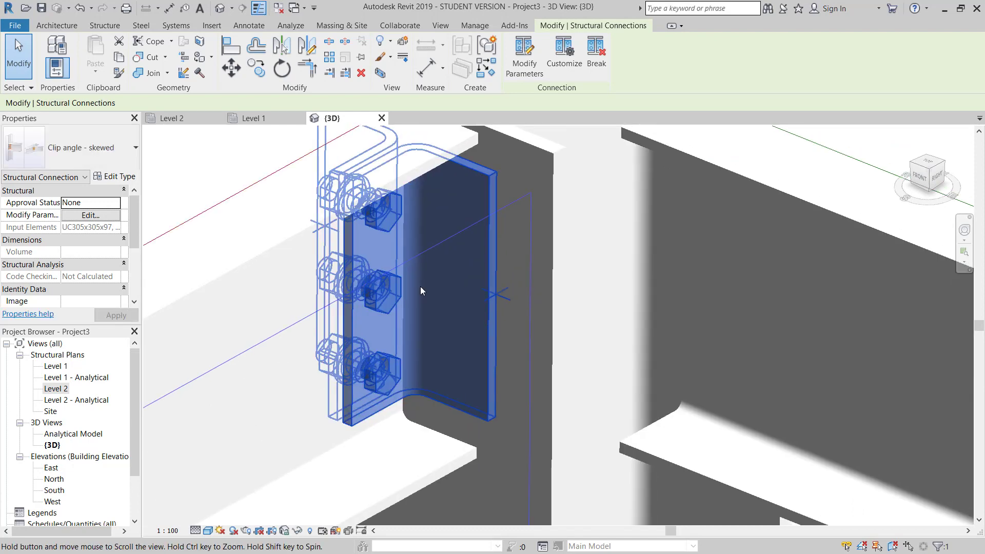
pyautogui.press('Escape')
pyautogui.scroll(-6, 492, 286)
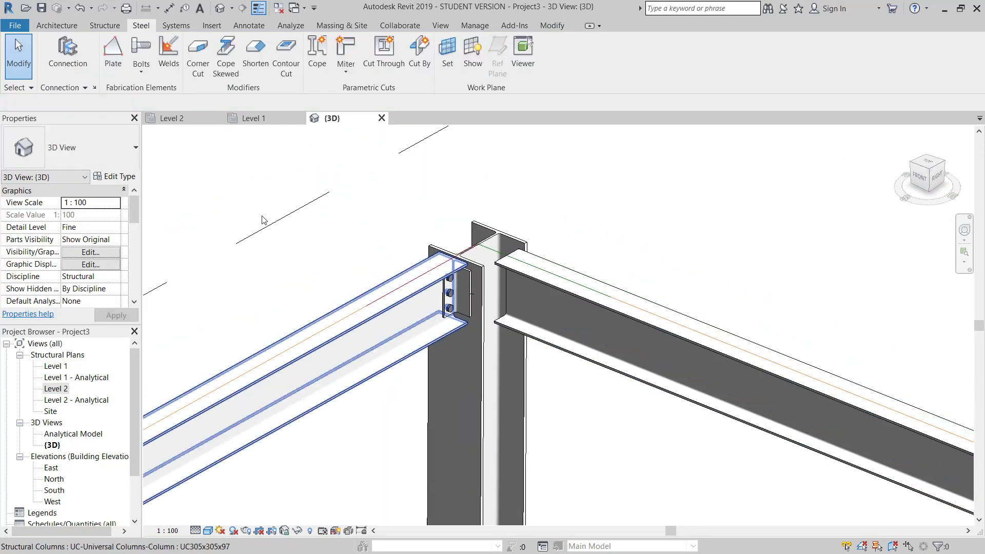
# Create a similar Clip angle - skewed connection between the same column and the beam framing into its web.
pyautogui.click(447, 308)
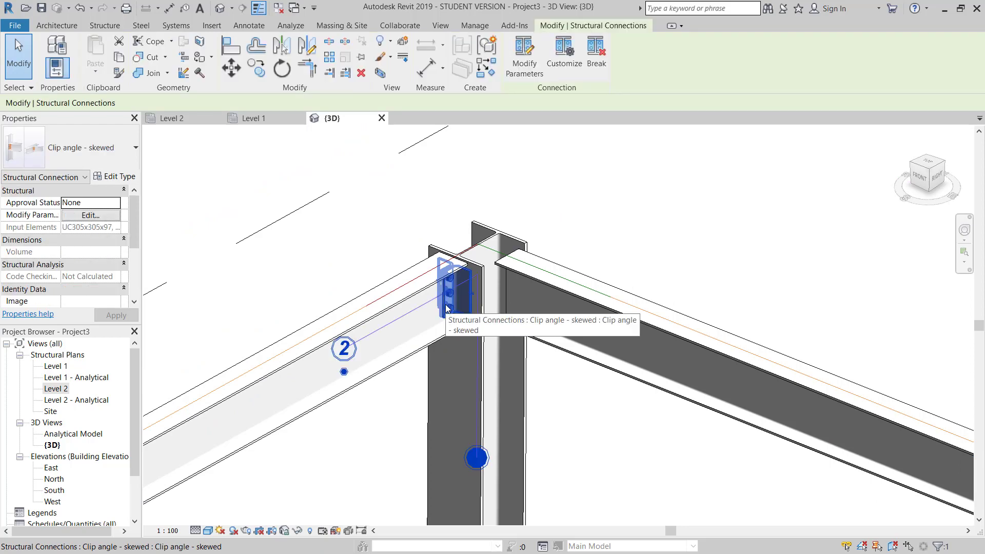
pyautogui.rightClick(446, 308)
pyautogui.click(513, 116)
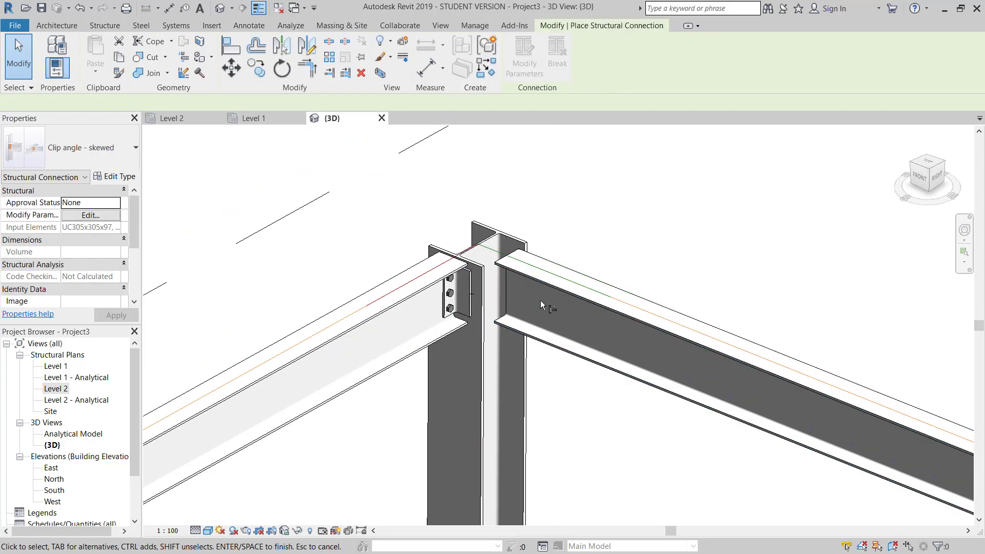
pyautogui.click(522, 385)
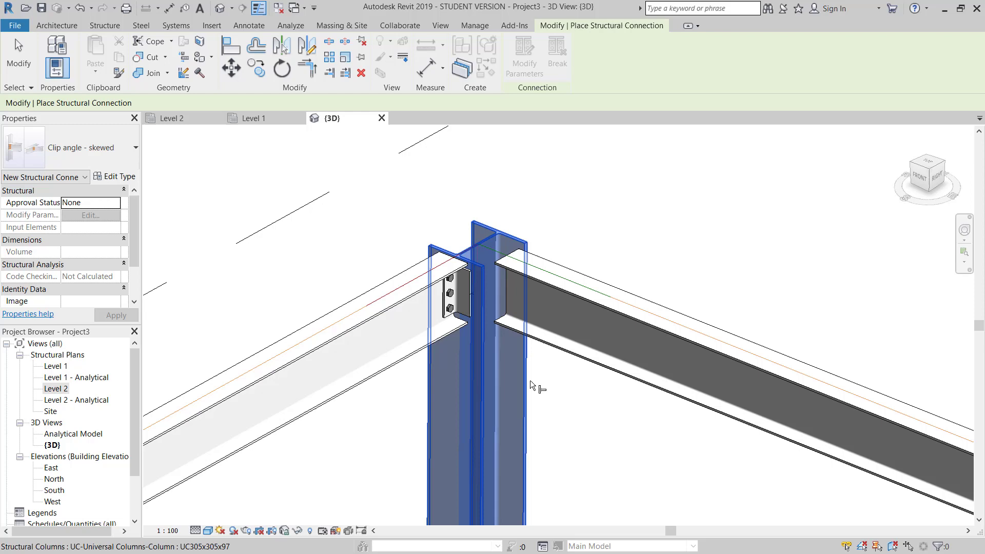
pyautogui.click(575, 356)
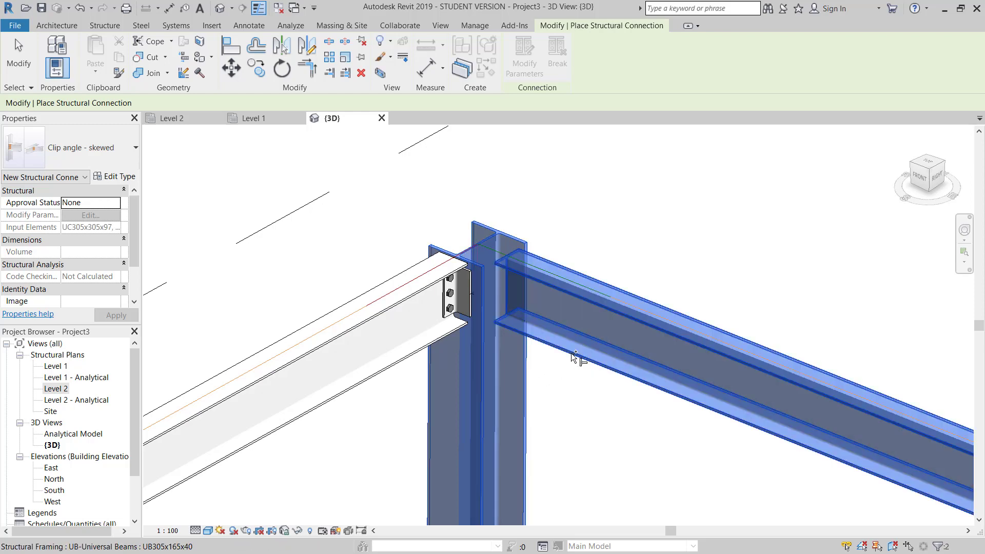
pyautogui.press('Return')
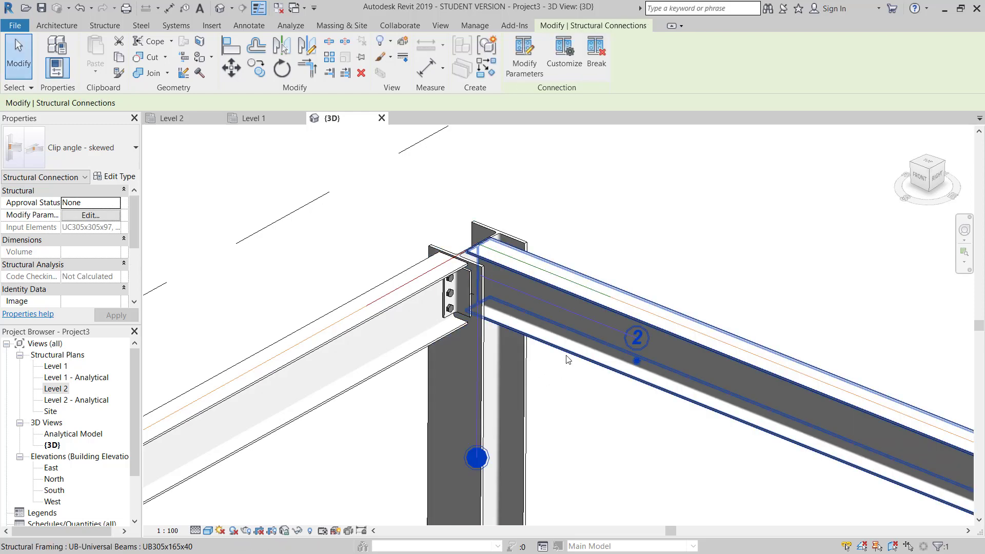
# Examine the clip angle connection on the column's web side, the column's base and the overall frame.
pyautogui.scroll(2, 511, 318)
pyautogui.press('Escape')
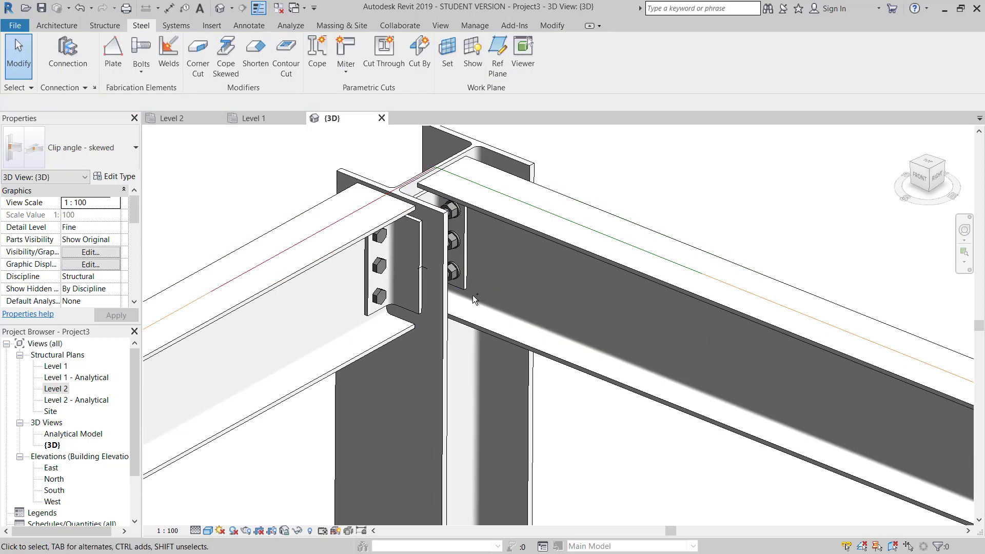
pyautogui.scroll(2, 472, 294)
pyautogui.click(469, 245)
pyautogui.keyDown('shift'); pyautogui.moveTo(469, 245); pyautogui.dragTo(470, 193, button='middle'); pyautogui.keyUp('shift')
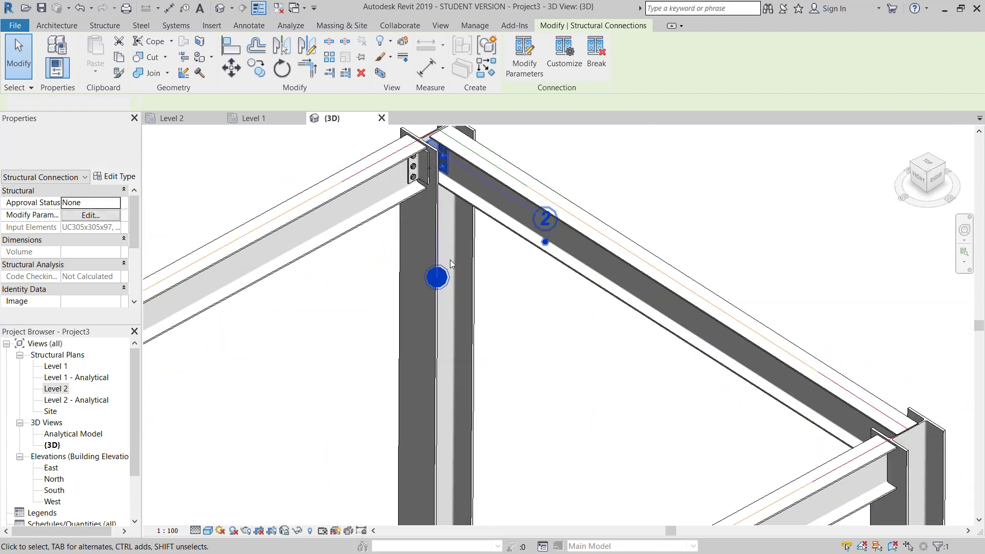
pyautogui.press('Escape')
pyautogui.scroll(-3, 450, 259)
pyautogui.scroll(4, 433, 386)
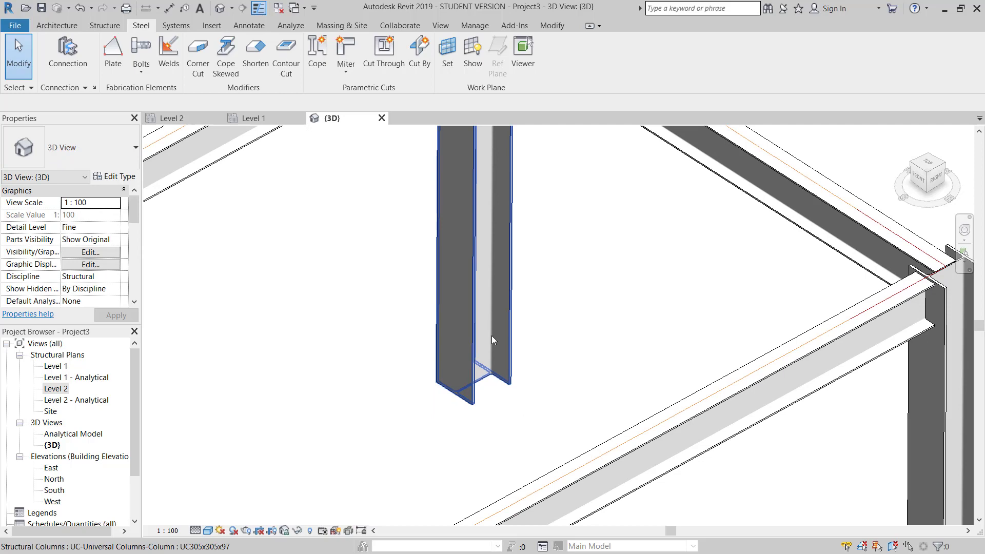
pyautogui.scroll(-4, 492, 335)
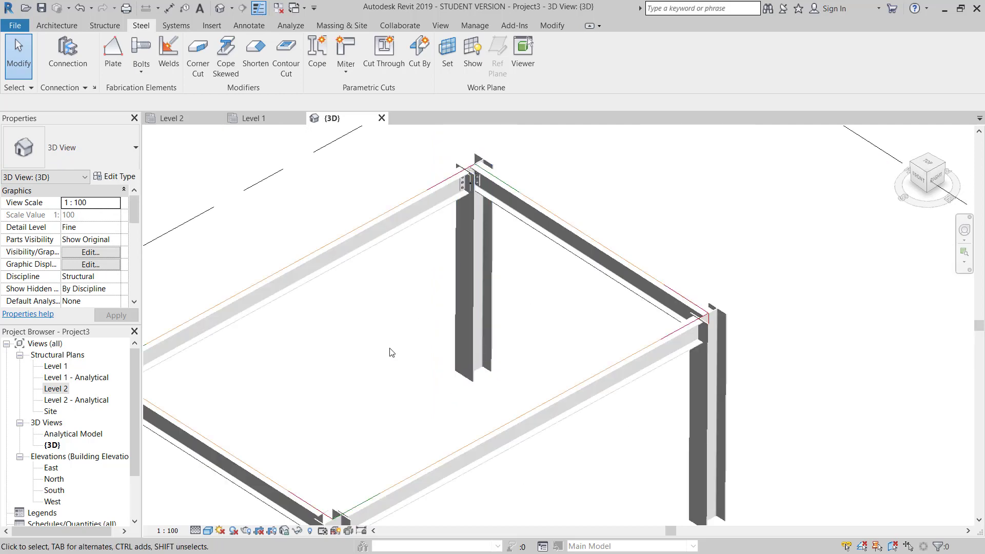
# Place an M_Footing-Rectangular 1800 x 1200 x 450mm isolated foundation centred on the upper-left column in the Level 1 plan.
pyautogui.doubleClick(61, 366)
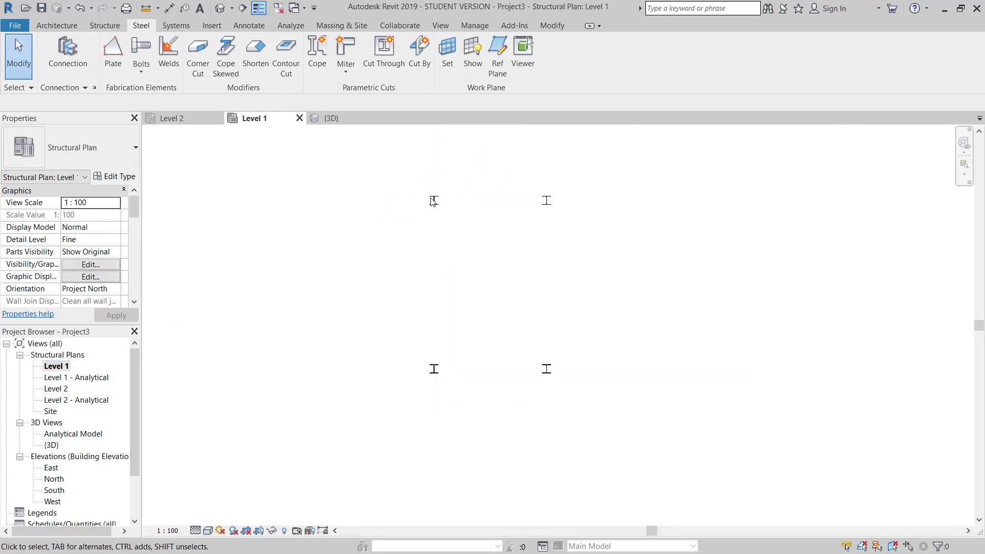
pyautogui.scroll(4, 434, 201)
pyautogui.moveTo(519, 204); pyautogui.dragTo(497, 282, button='middle')
pyautogui.click(106, 27)
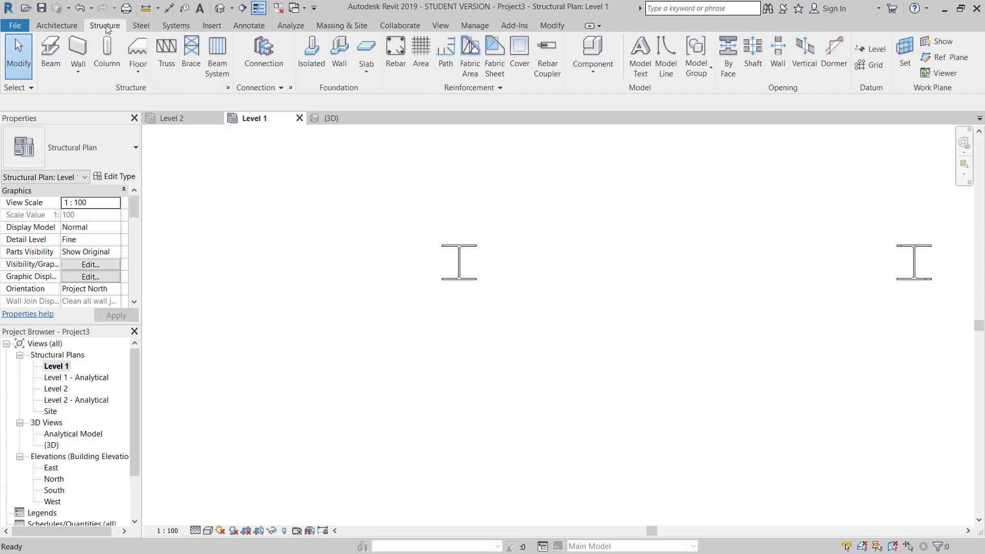
pyautogui.click(314, 62)
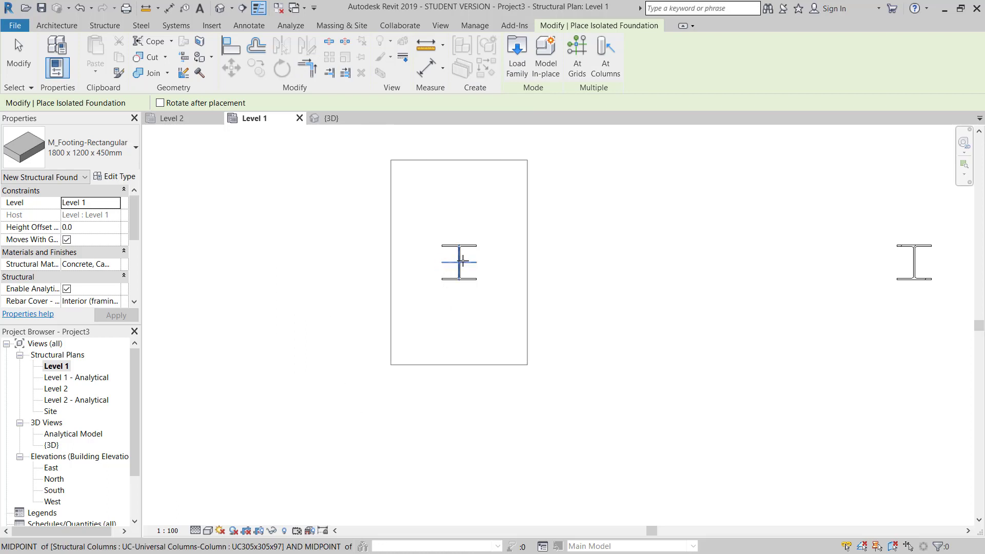
pyautogui.scroll(3, 462, 261)
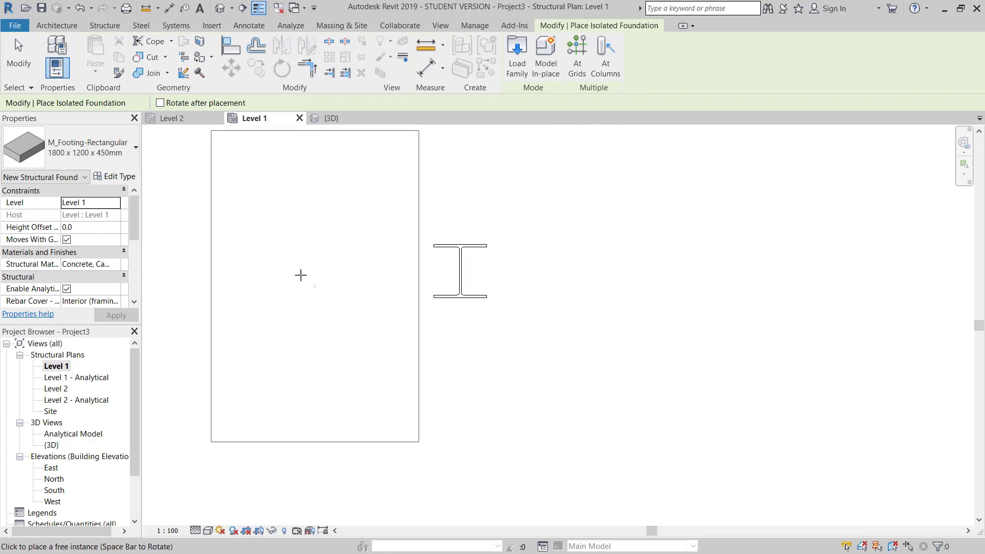
pyautogui.click(460, 273)
pyautogui.scroll(-2, 519, 311)
pyautogui.press('Escape')
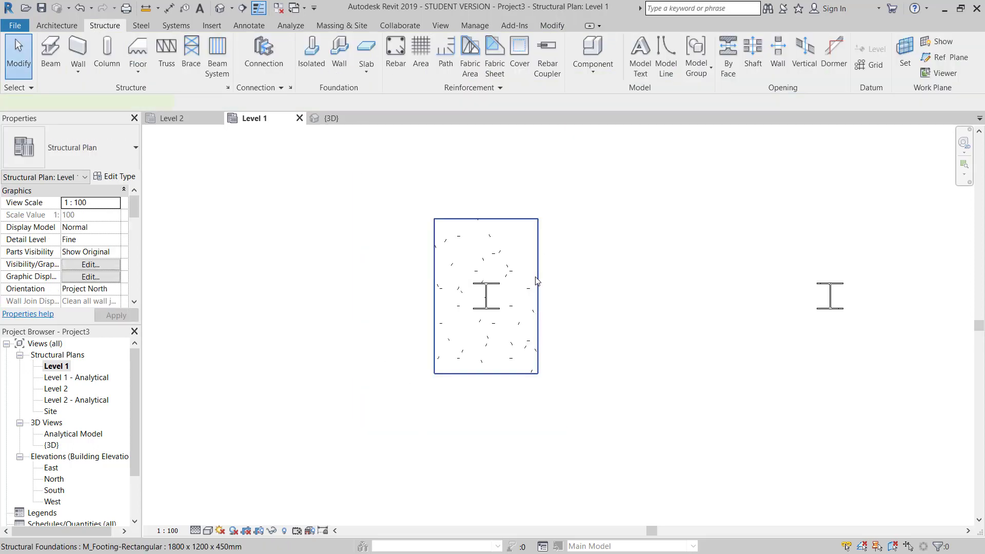
# Duplicate the placed footing's type under a 600 x 600 x 450mm name.
pyautogui.click(536, 280)
pyautogui.click(134, 176)
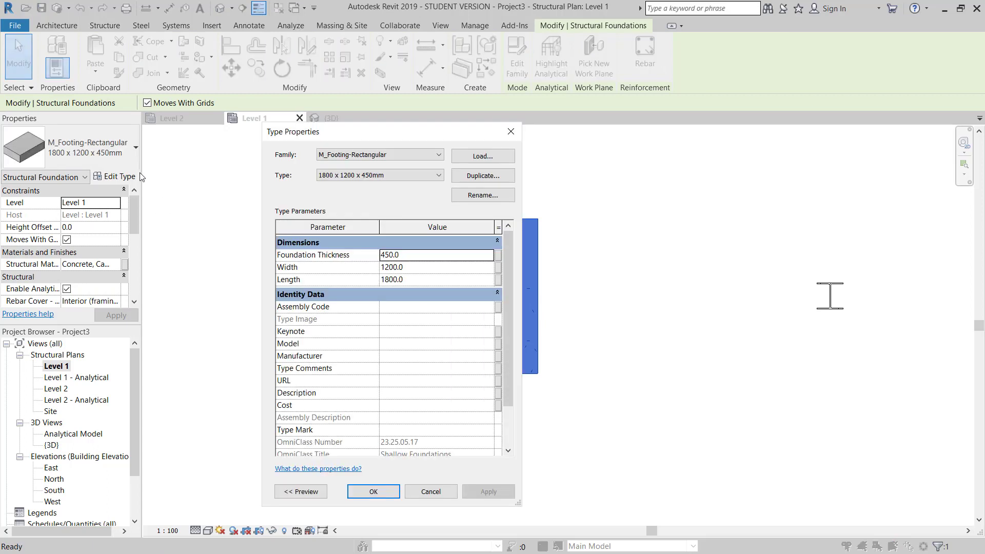
pyautogui.click(480, 175)
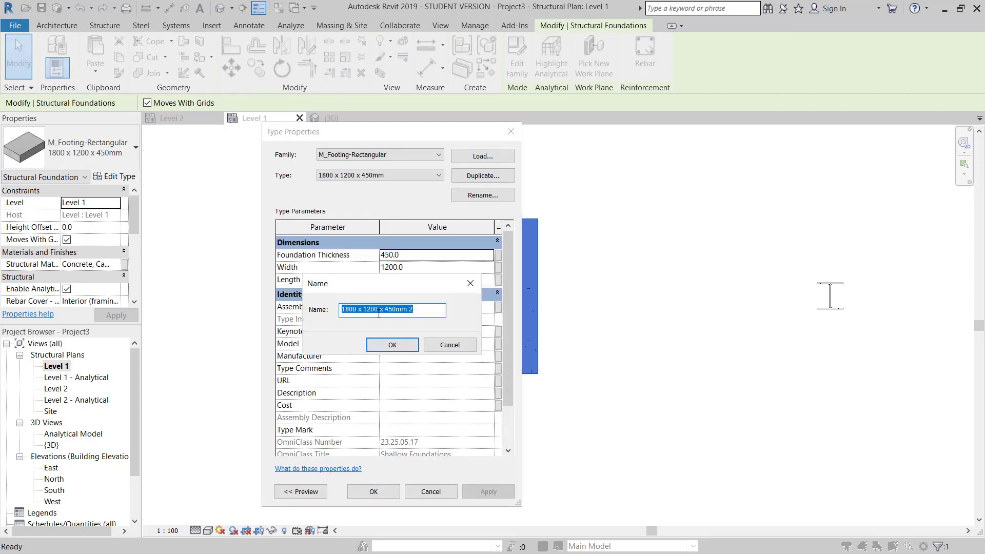
pyautogui.moveTo(349, 310); pyautogui.dragTo(282, 320)
pyautogui.write('6')
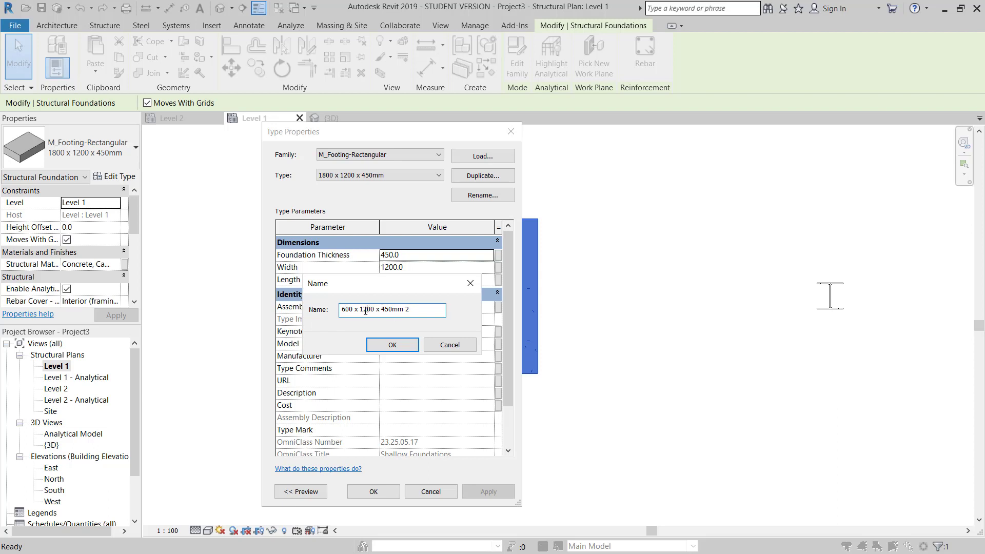
pyautogui.write('6')
pyautogui.click(402, 349)
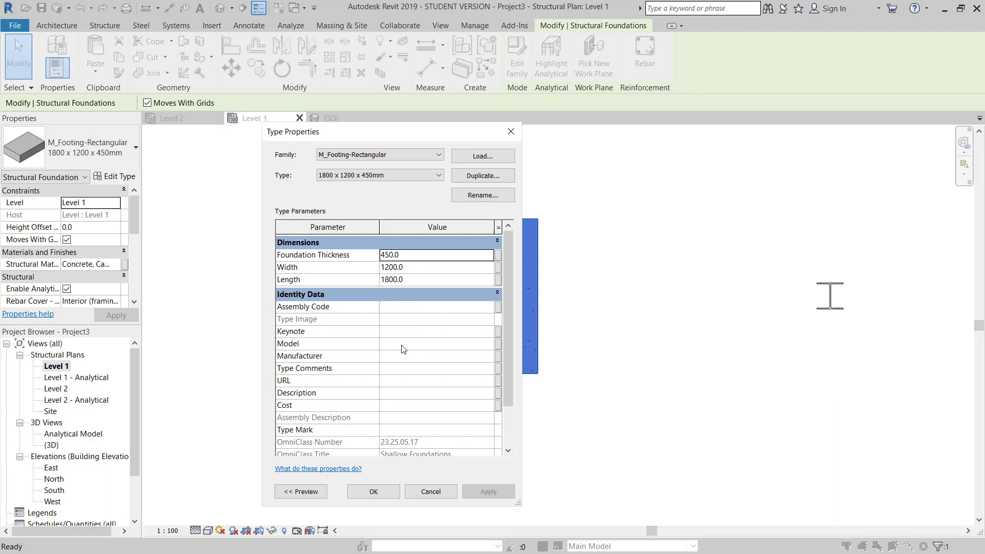
# Set the new 600 x 600 x 450mm footing type's width and length to 600 mm and apply it to the placed footing.
pyautogui.click(411, 269)
pyautogui.write('600')
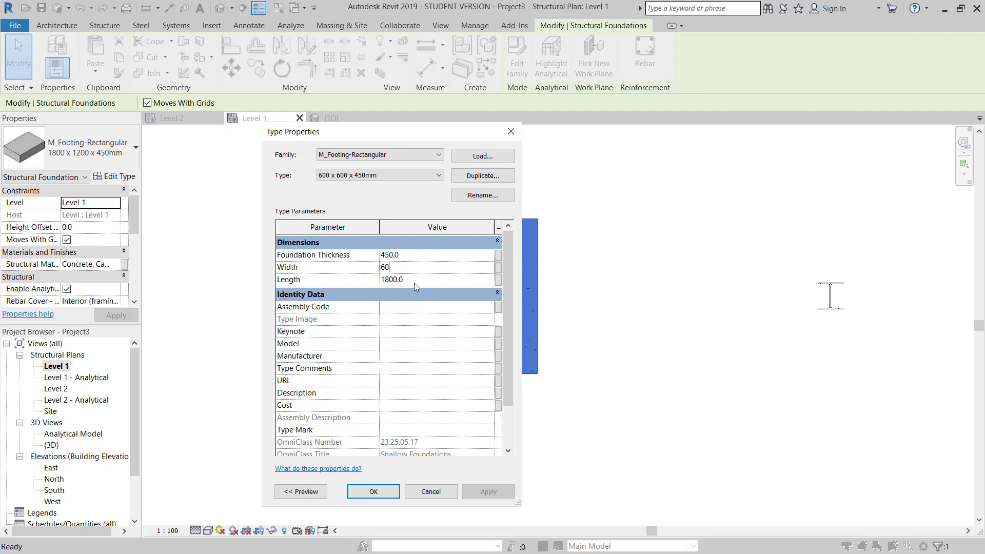
pyautogui.click(415, 283)
pyautogui.write('600')
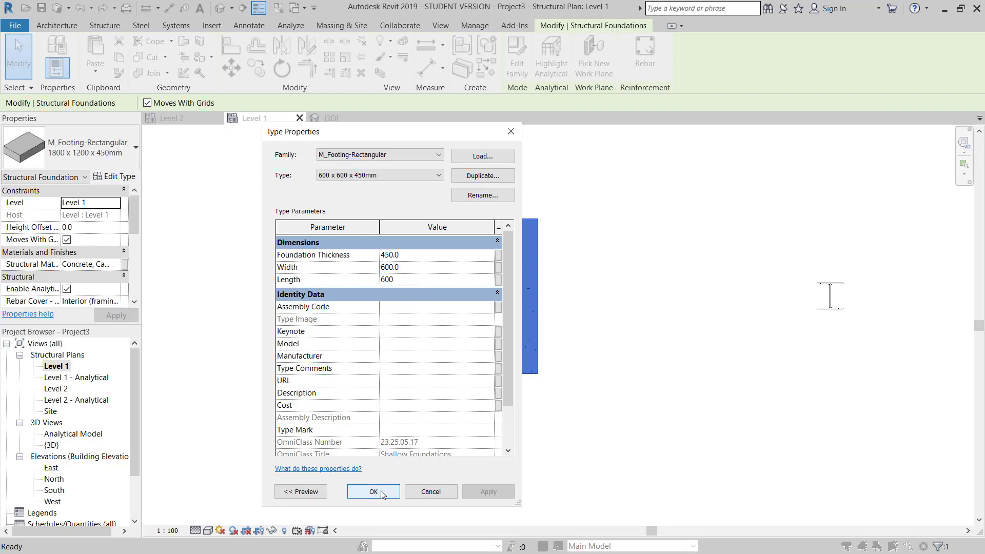
pyautogui.click(373, 492)
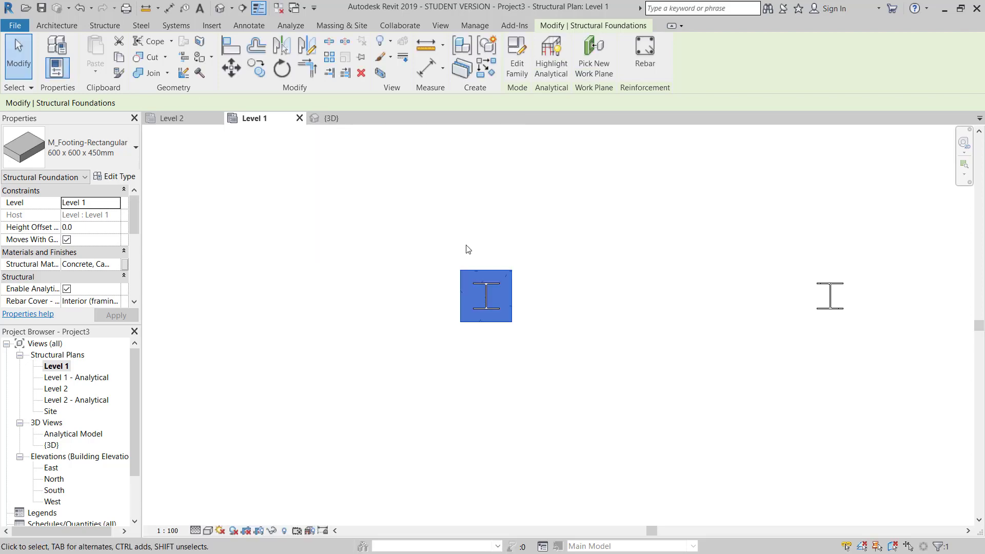
pyautogui.scroll(4, 548, 322)
pyautogui.press('Escape')
pyautogui.scroll(-3, 412, 321)
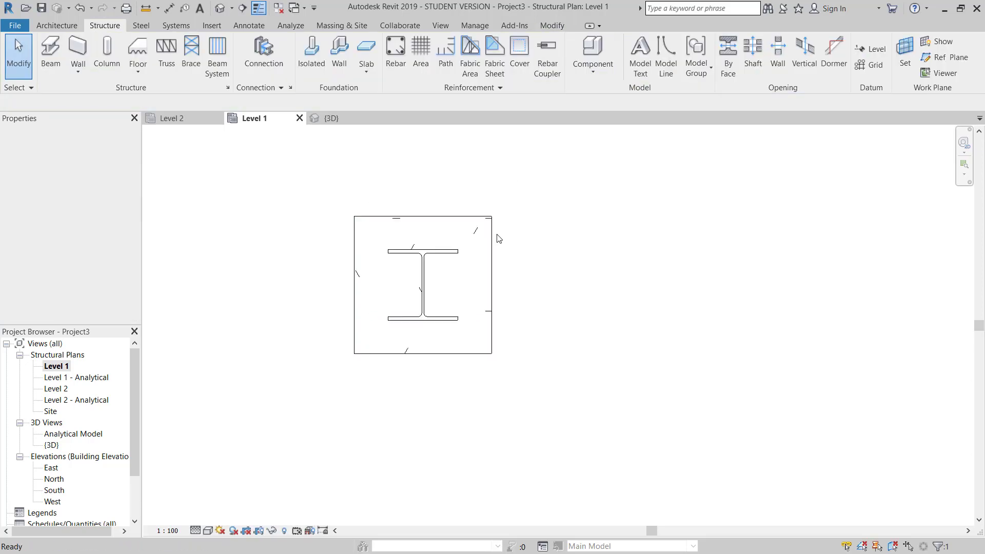
# Copy the footing with multiple copies enabled, from the centre of its column's web to that of the upper-right column.
pyautogui.scroll(-2, 494, 236)
pyautogui.click(491, 246)
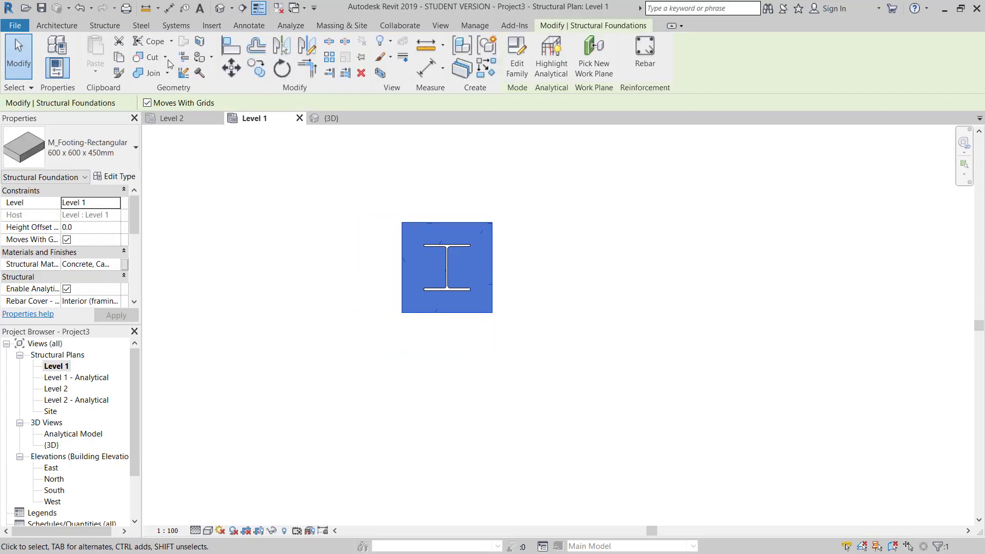
pyautogui.click(256, 75)
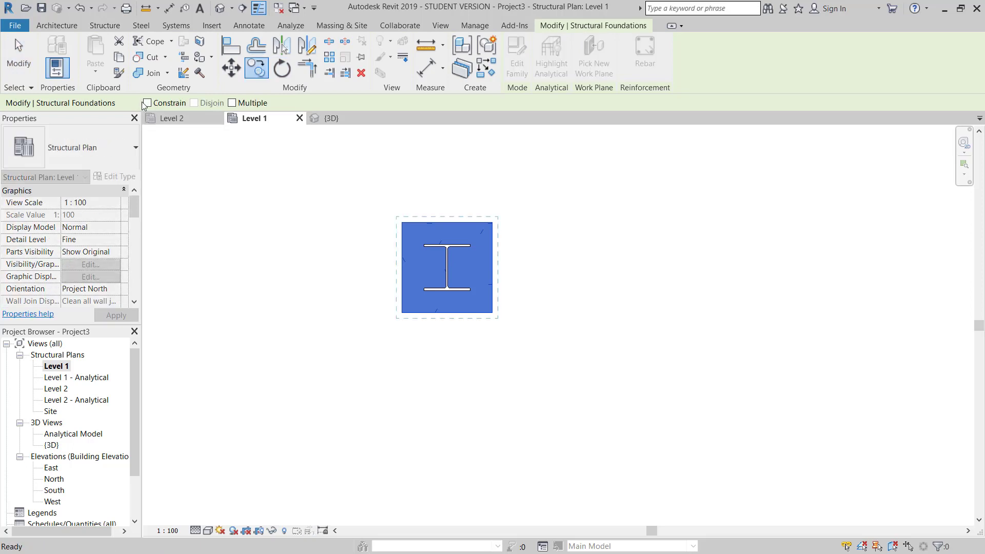
pyautogui.click(231, 103)
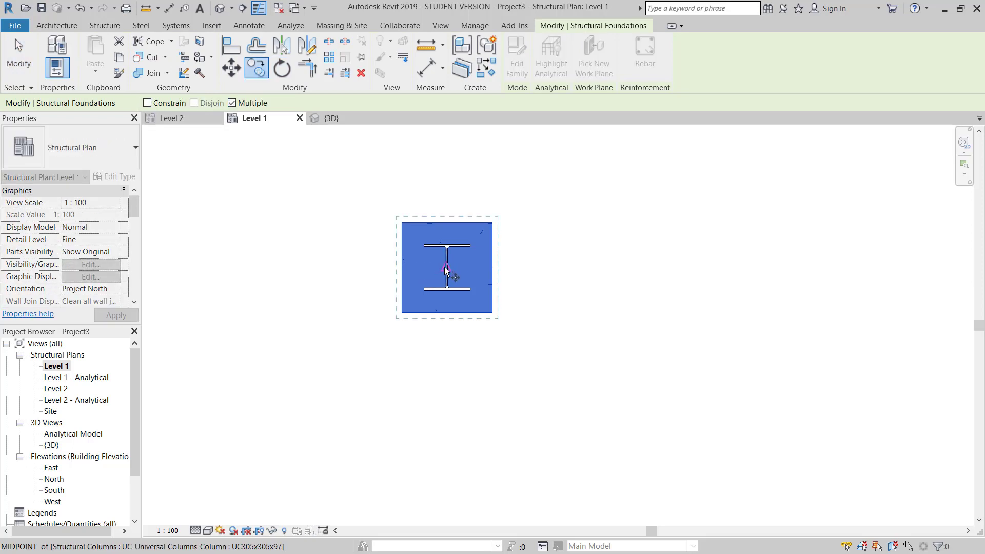
pyautogui.scroll(5, 444, 267)
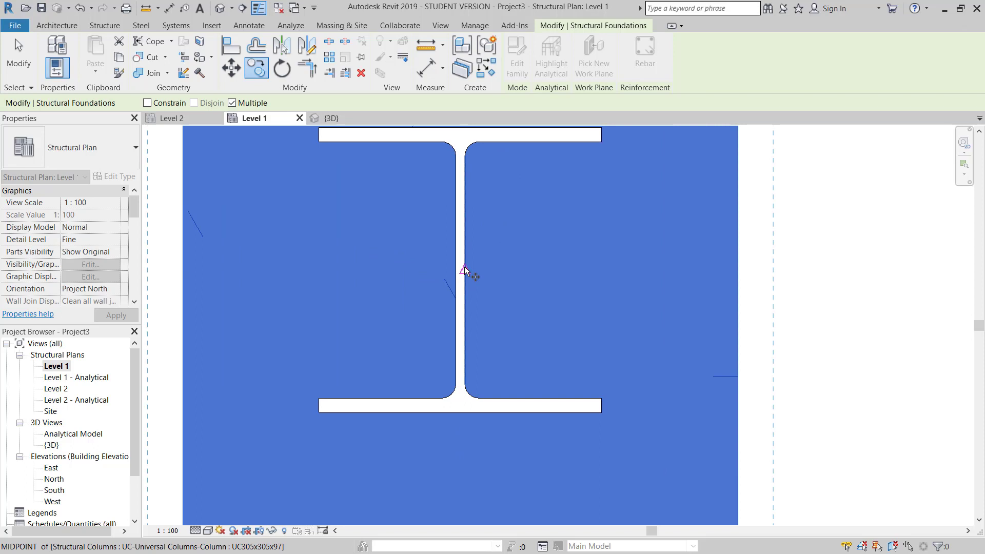
pyautogui.click(460, 271)
pyautogui.scroll(-7, 364, 262)
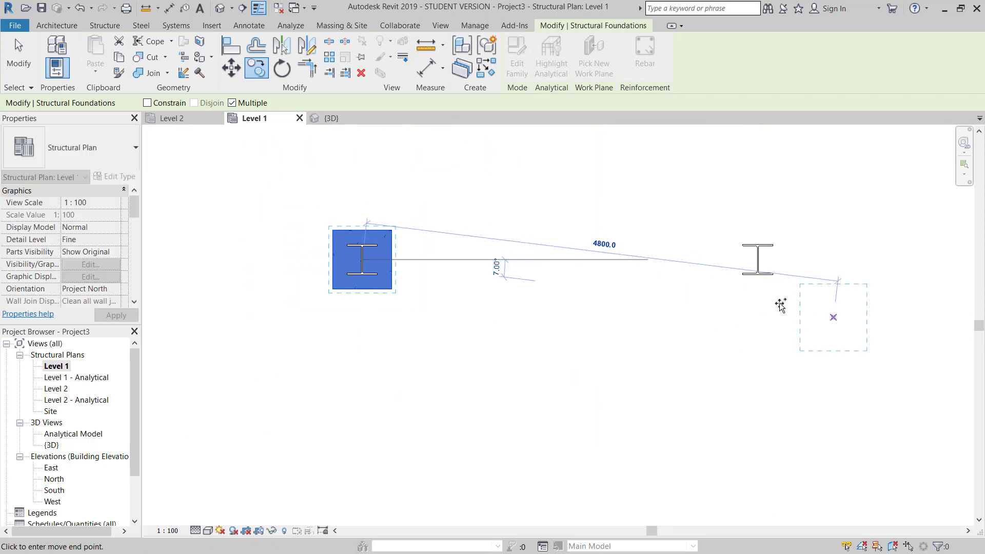
pyautogui.scroll(6, 740, 258)
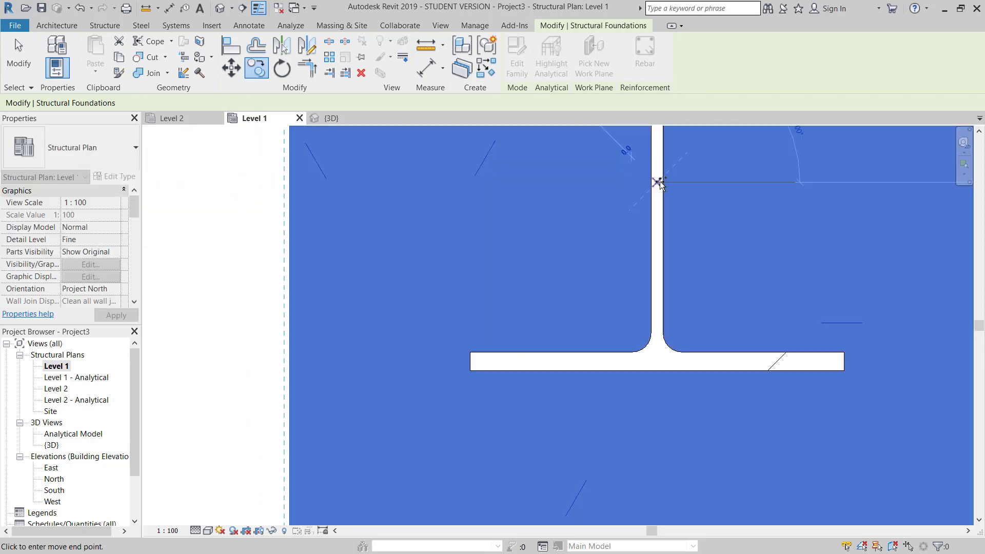
pyautogui.scroll(-10, 660, 182)
# Place another copy of the footing centred on the lower-right column.
pyautogui.moveTo(670, 376); pyautogui.dragTo(677, 234, button='middle')
pyautogui.scroll(1, 675, 374)
pyautogui.scroll(5, 681, 393)
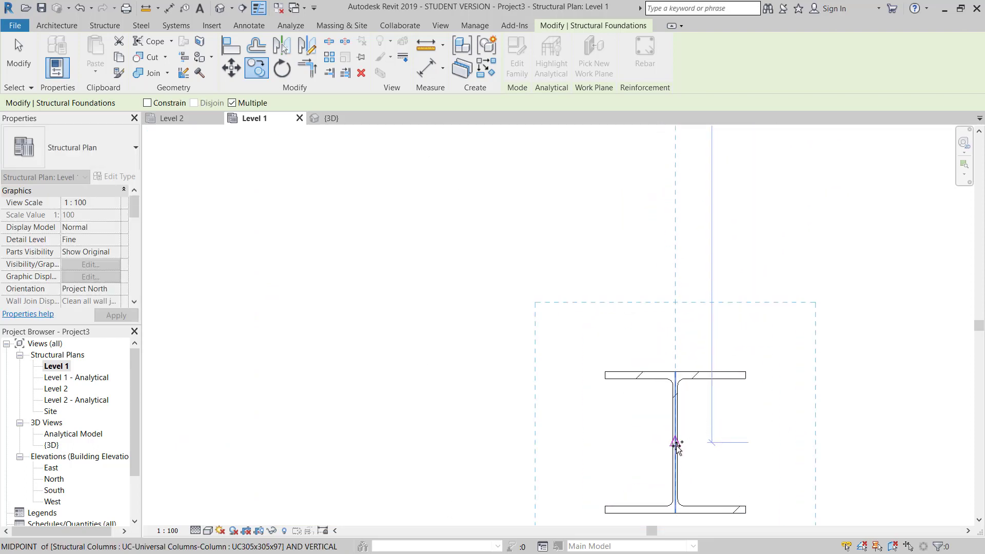
pyautogui.scroll(4, 675, 443)
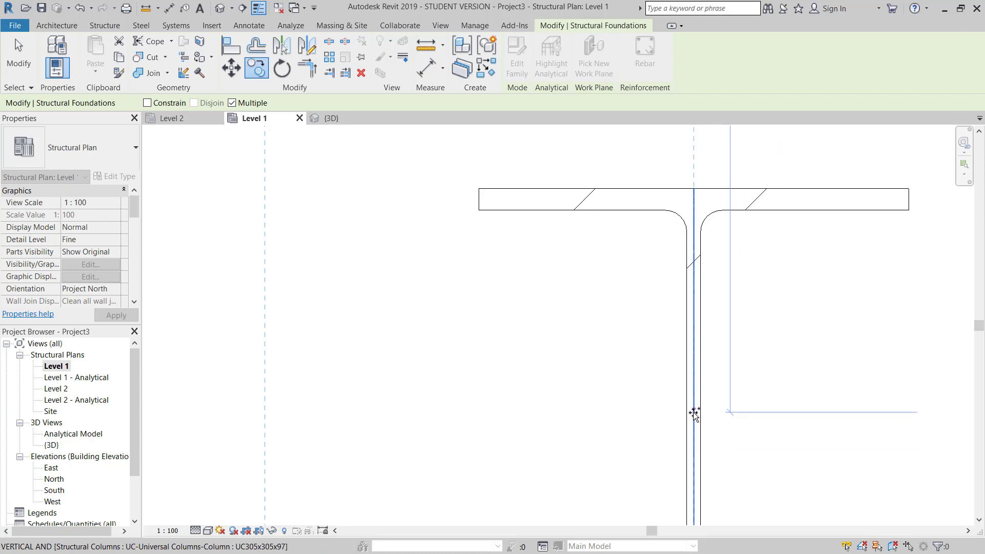
pyautogui.scroll(-2, 694, 413)
pyautogui.click(694, 412)
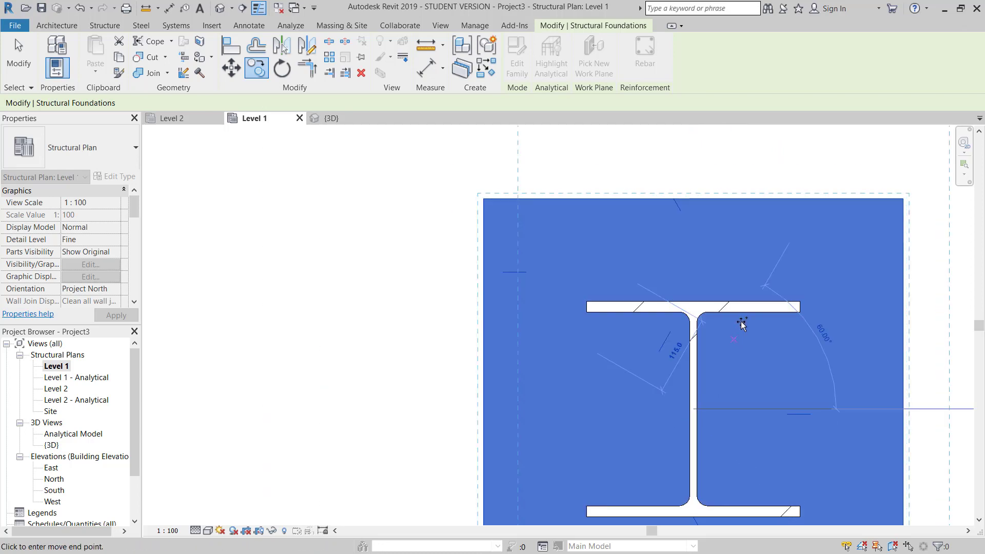
# Place a further footing copy centred on the lower-left column and finish copying.
pyautogui.scroll(-5, 741, 323)
pyautogui.moveTo(373, 368); pyautogui.dragTo(474, 367, button='middle')
pyautogui.scroll(1, 473, 342)
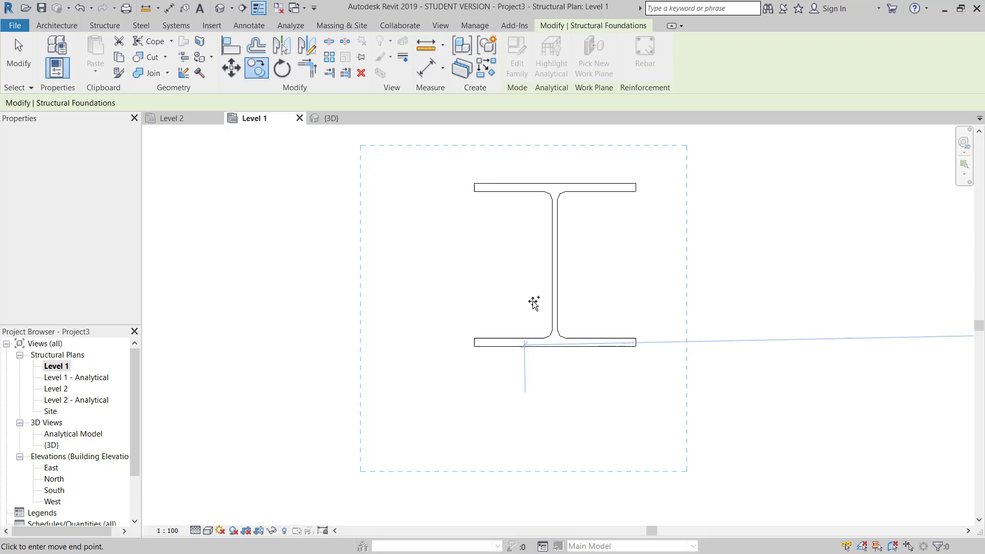
pyautogui.click(556, 265)
pyautogui.scroll(-2, 491, 303)
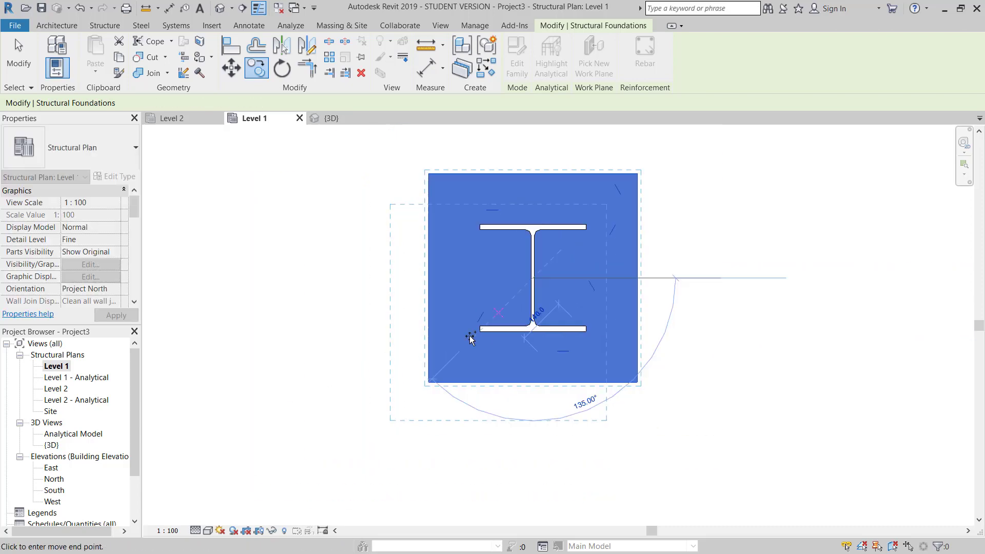
pyautogui.scroll(-3, 472, 340)
pyautogui.press('Escape')
pyautogui.press('Escape')
pyautogui.scroll(-5, 477, 356)
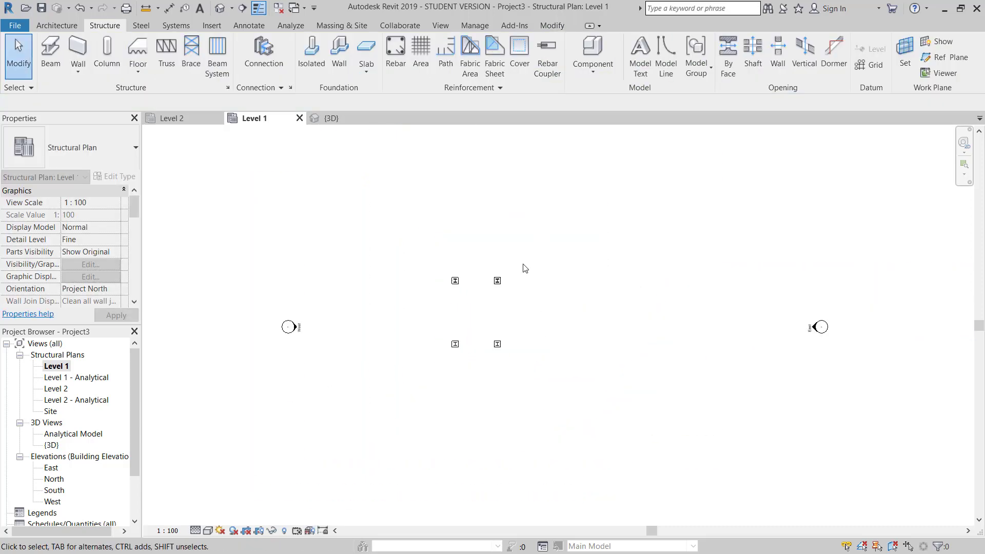
pyautogui.scroll(4, 524, 268)
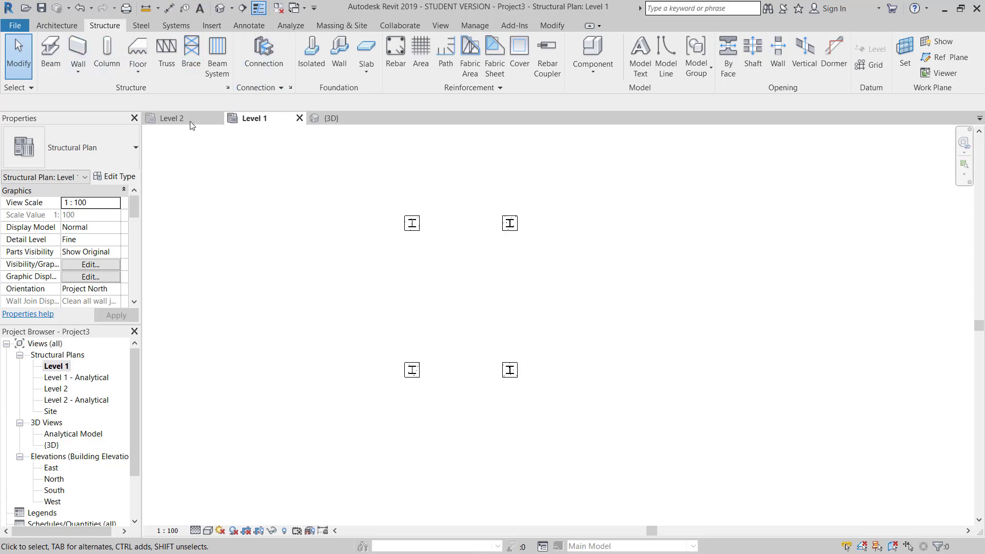
# Examine the footings, beam connections and the rear column's base in the 3D view.
pyautogui.click(330, 118)
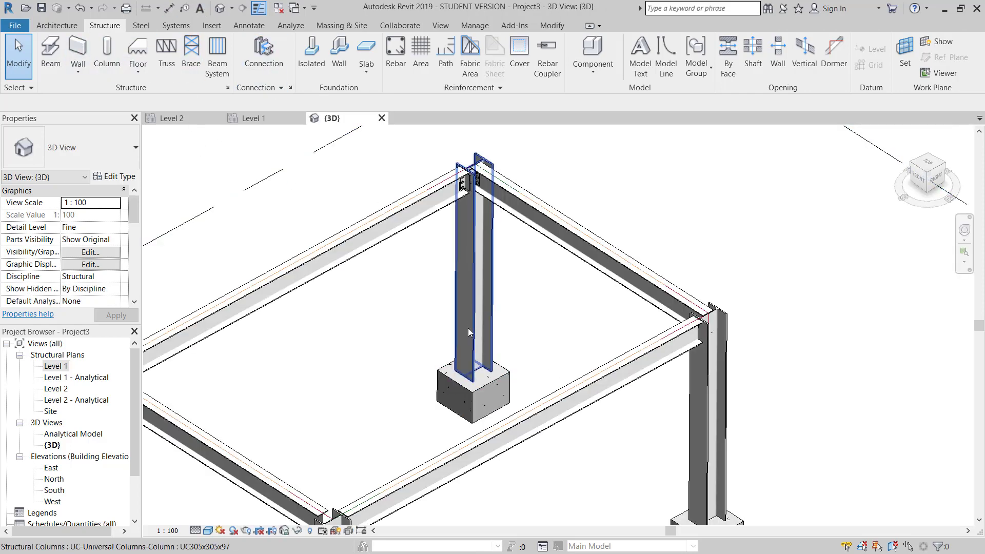
pyautogui.scroll(3, 534, 317)
pyautogui.scroll(-6, 537, 313)
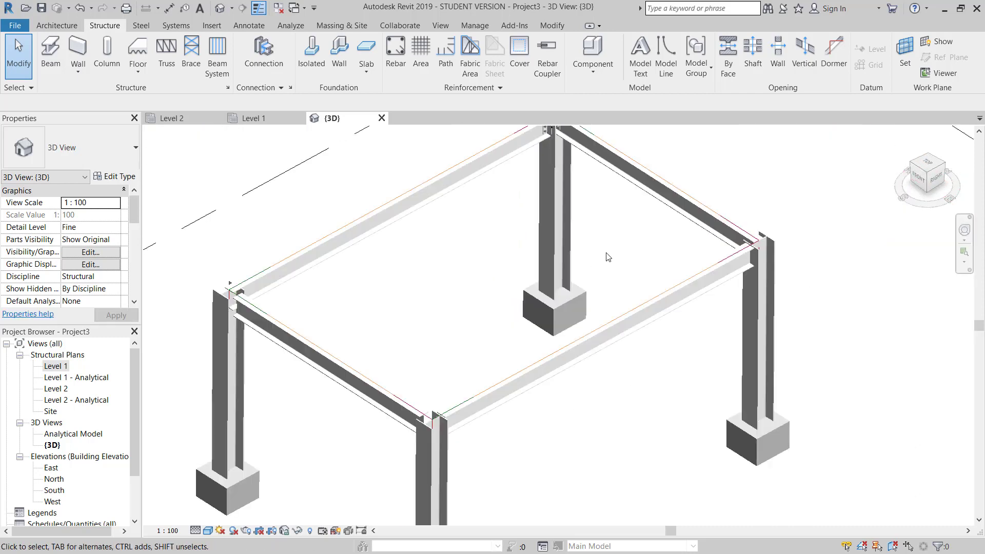
pyautogui.scroll(6, 587, 198)
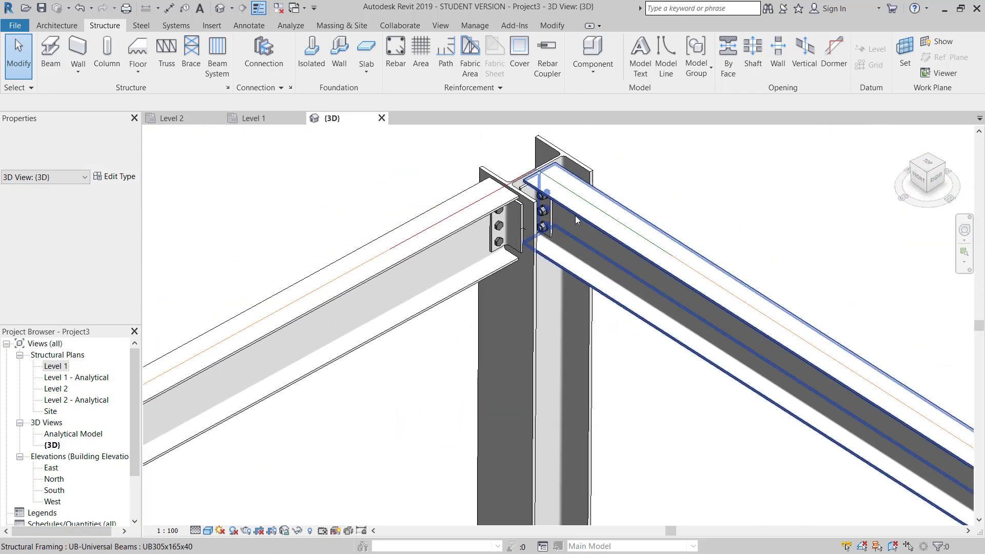
pyautogui.scroll(-6, 507, 224)
pyautogui.scroll(8, 537, 333)
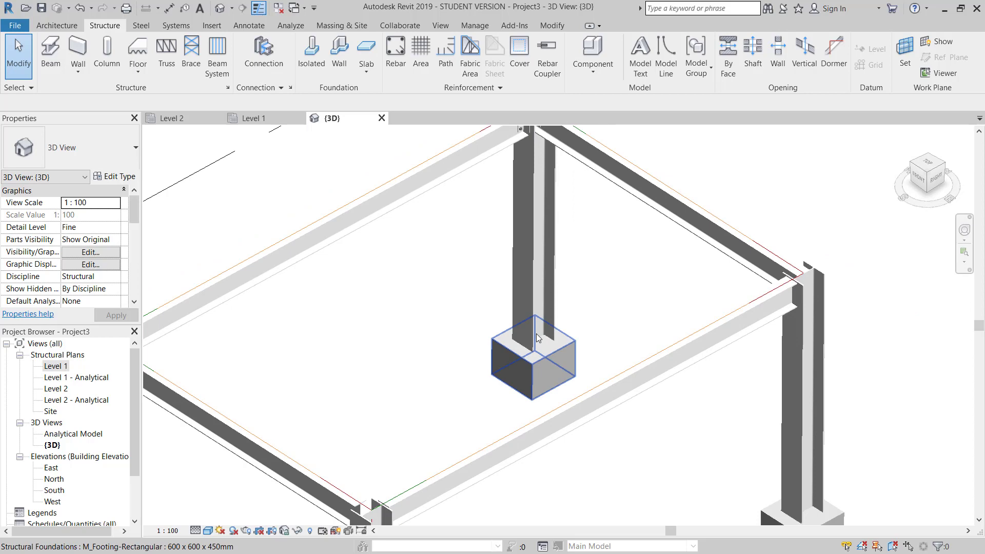
pyautogui.scroll(-4, 585, 385)
pyautogui.click(485, 323)
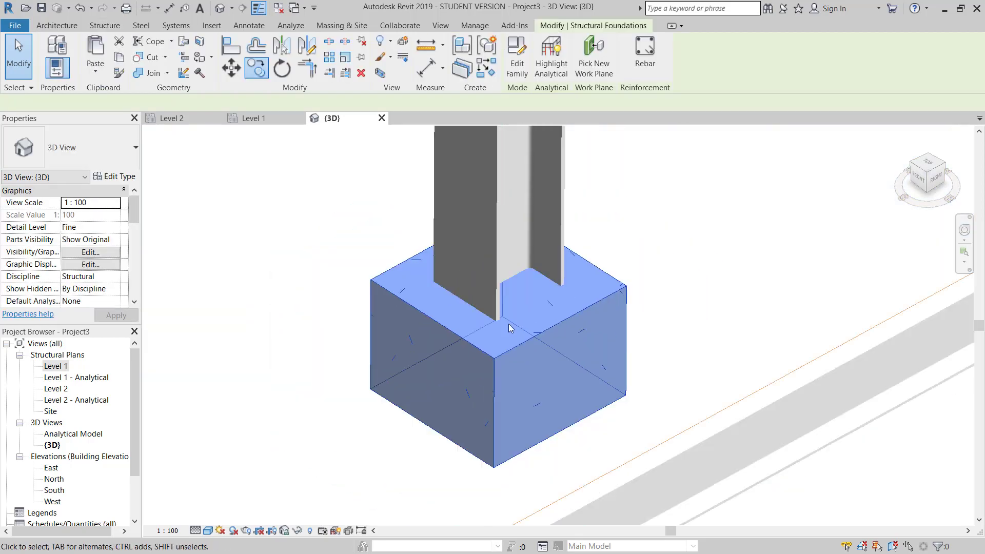
pyautogui.keyDown('shift'); pyautogui.moveTo(461, 338); pyautogui.dragTo(440, 340, button='middle'); pyautogui.keyUp('shift')
pyautogui.scroll(2, 505, 339)
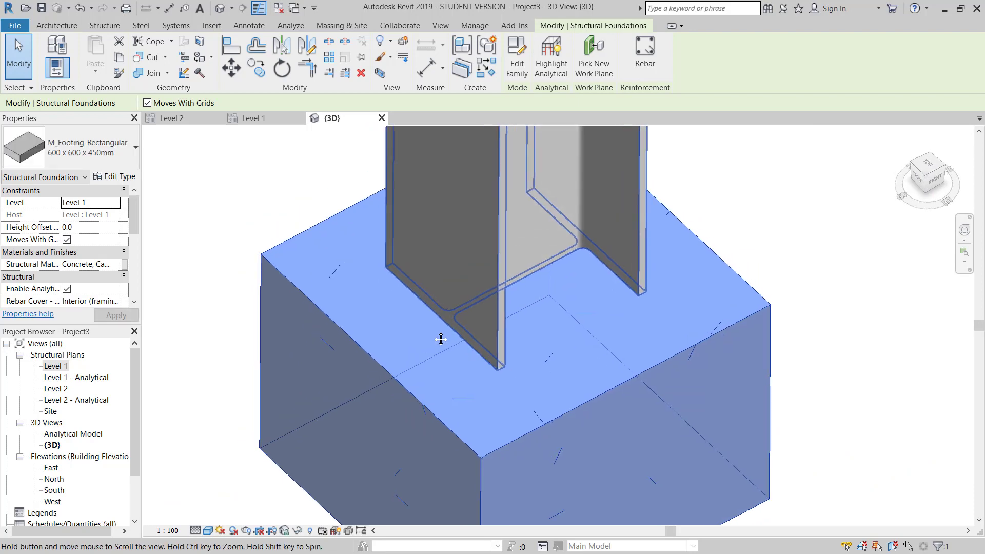
pyautogui.scroll(-2, 440, 336)
pyautogui.press('Escape')
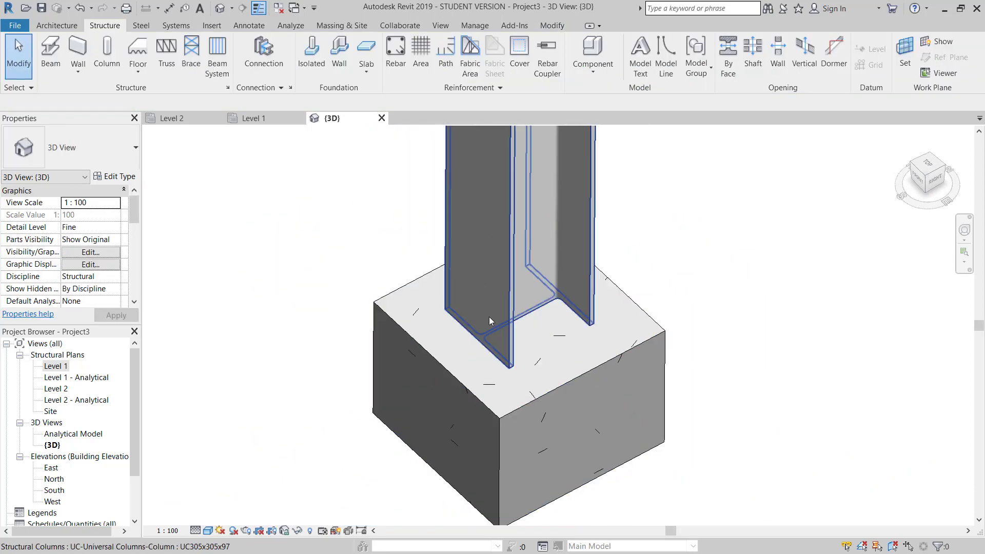
# Create a structural connection between the rear column and the footing beneath it.
pyautogui.moveTo(522, 297); pyautogui.dragTo(469, 287, button='middle')
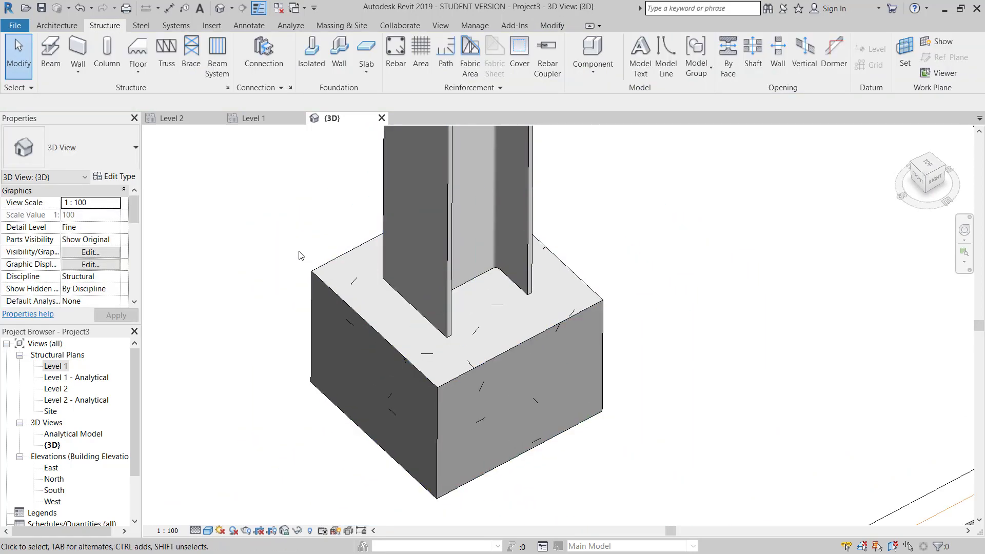
pyautogui.moveTo(300, 254); pyautogui.dragTo(299, 270, button='middle')
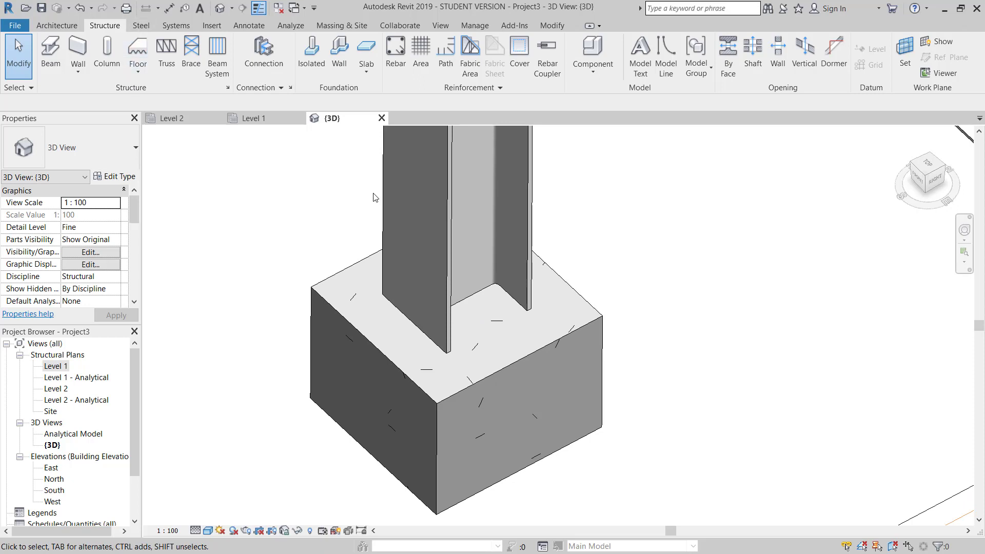
pyautogui.click(141, 25)
pyautogui.click(68, 55)
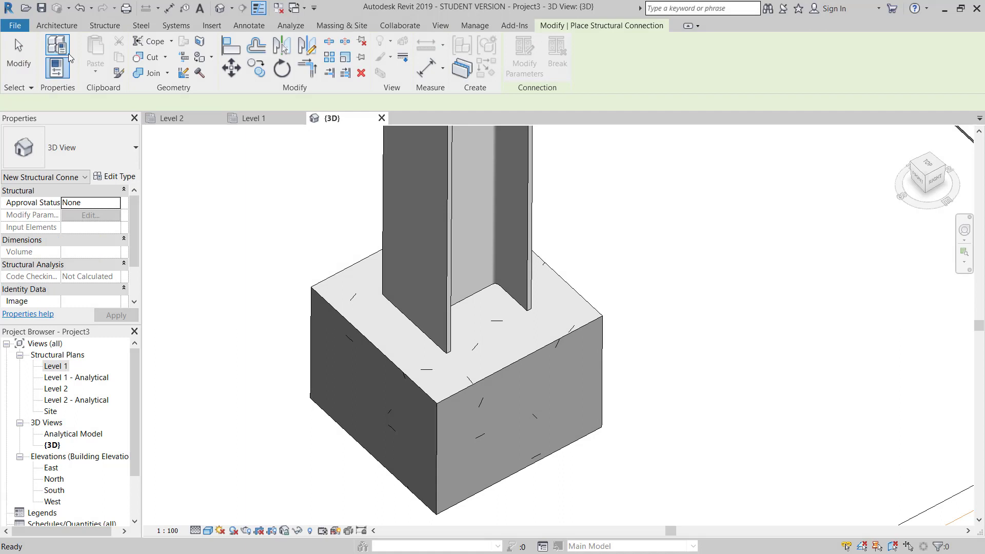
pyautogui.click(447, 229)
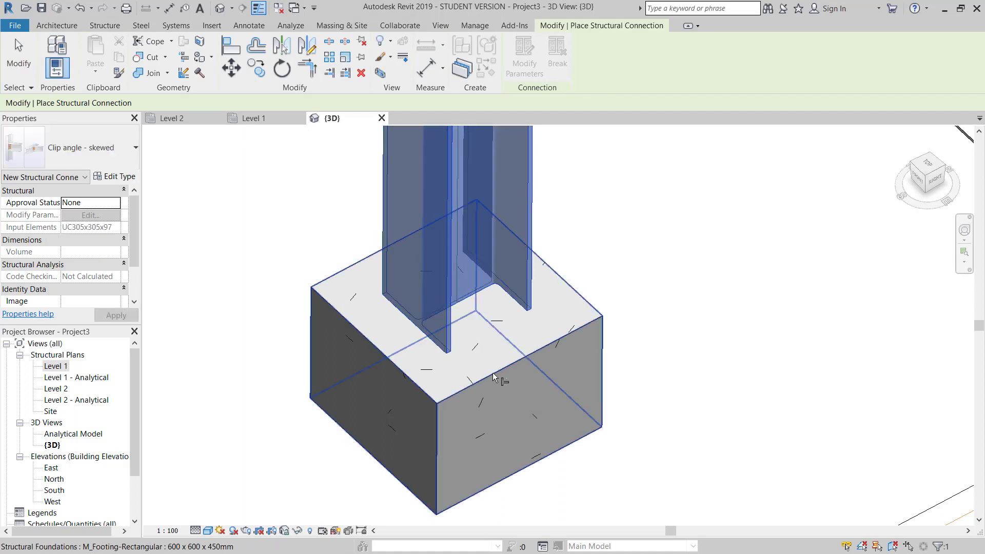
pyautogui.click(492, 373)
pyautogui.click(493, 373)
pyautogui.press('Return')
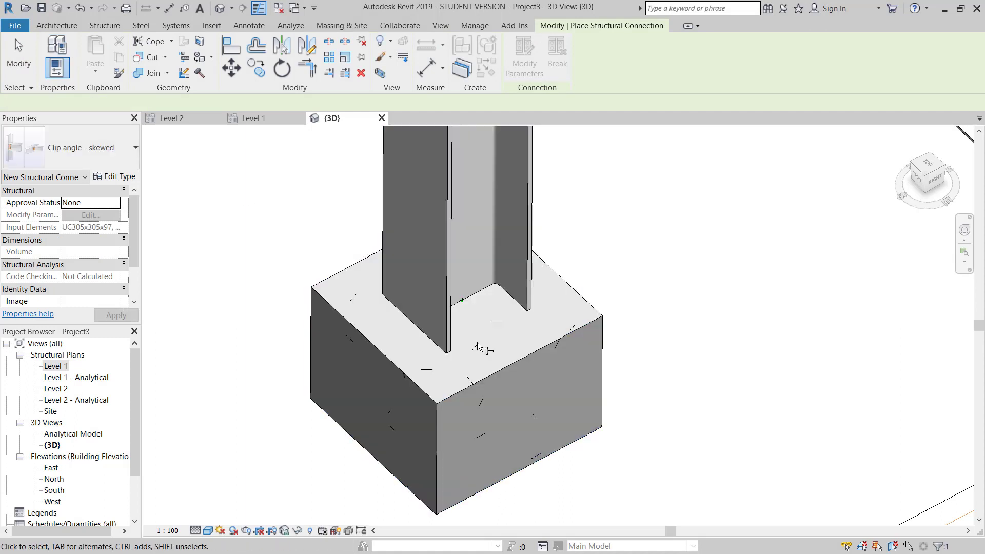
# Change the column-to-footing connection's type from Clip angle - skewed to Base plate.
pyautogui.click(54, 147)
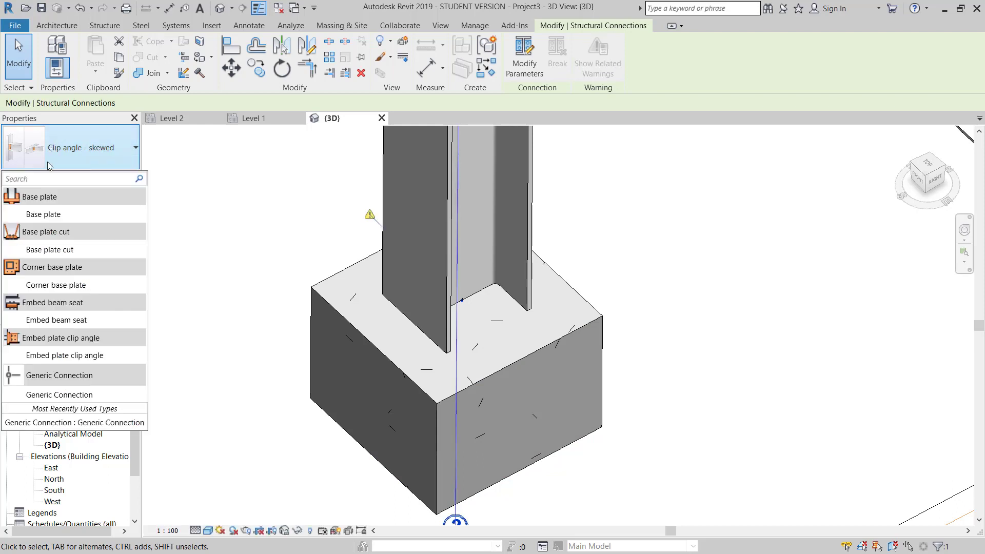
pyautogui.click(43, 214)
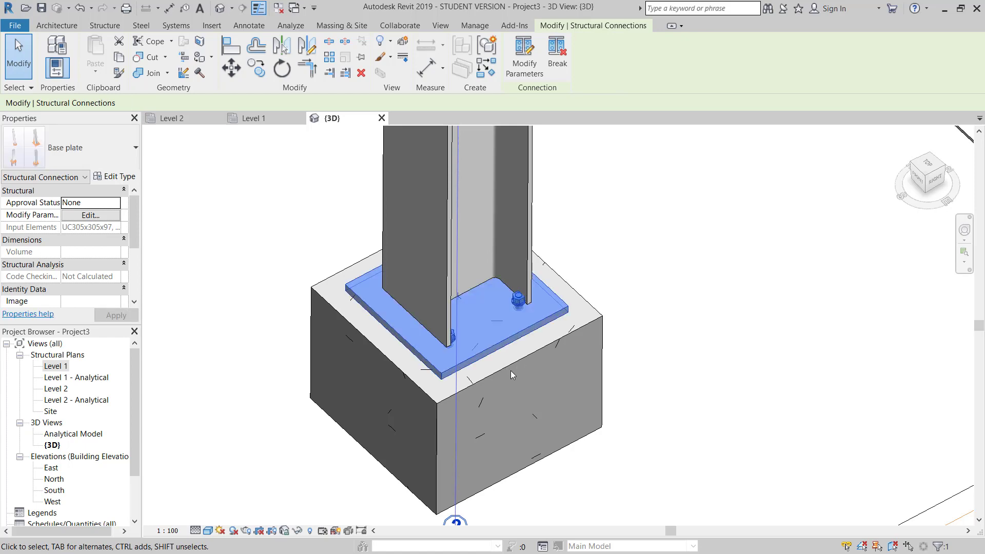
pyautogui.press('Escape')
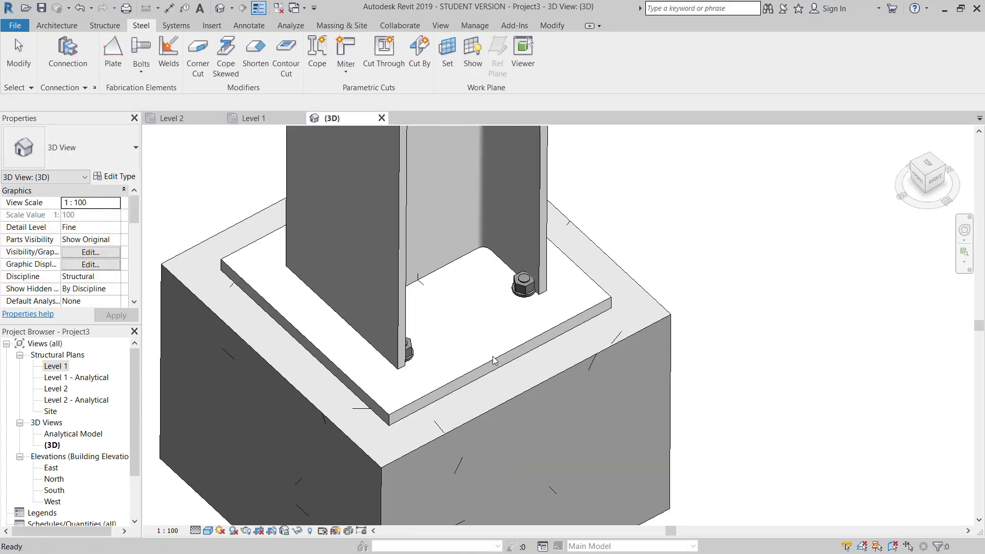
# Examine the base plate and its anchor bolts inside the footing from several angles.
pyautogui.scroll(2, 533, 317)
pyautogui.click(547, 318)
pyautogui.keyDown('shift'); pyautogui.moveTo(547, 318); pyautogui.dragTo(503, 159, button='middle'); pyautogui.keyUp('shift')
pyautogui.press('Escape')
pyautogui.click(548, 311)
pyautogui.scroll(-2, 547, 311)
pyautogui.scroll(5, 475, 239)
pyautogui.keyDown('shift'); pyautogui.moveTo(475, 239); pyautogui.dragTo(469, 352, button='middle'); pyautogui.keyUp('shift')
pyautogui.scroll(-4, 469, 294)
pyautogui.keyDown('shift'); pyautogui.moveTo(469, 294); pyautogui.dragTo(514, 361, button='middle'); pyautogui.keyUp('shift')
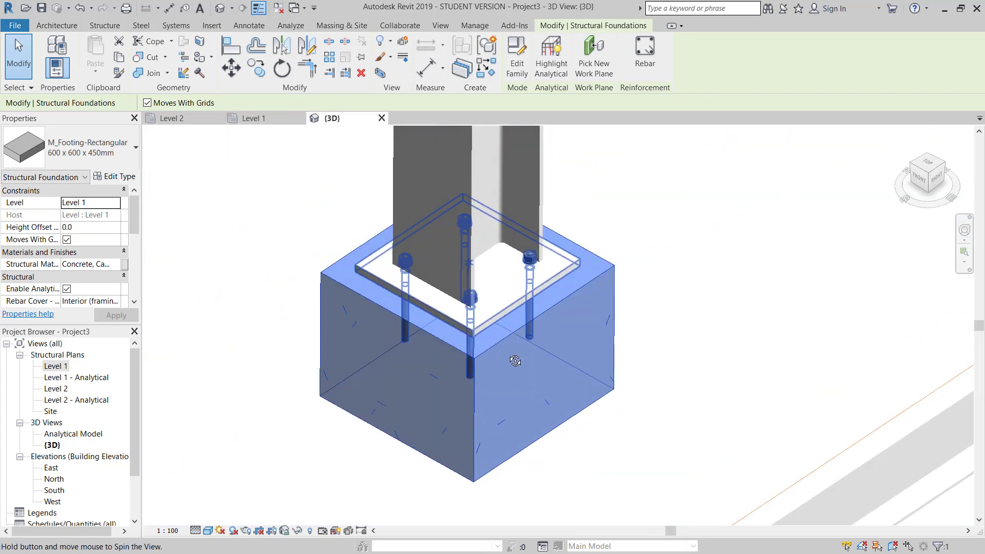
pyautogui.scroll(3, 545, 279)
pyautogui.press('Escape')
# Open the connection parameters of the base plate on the rear column's footing and check its plate thickness and layout settings.
pyautogui.click(530, 229)
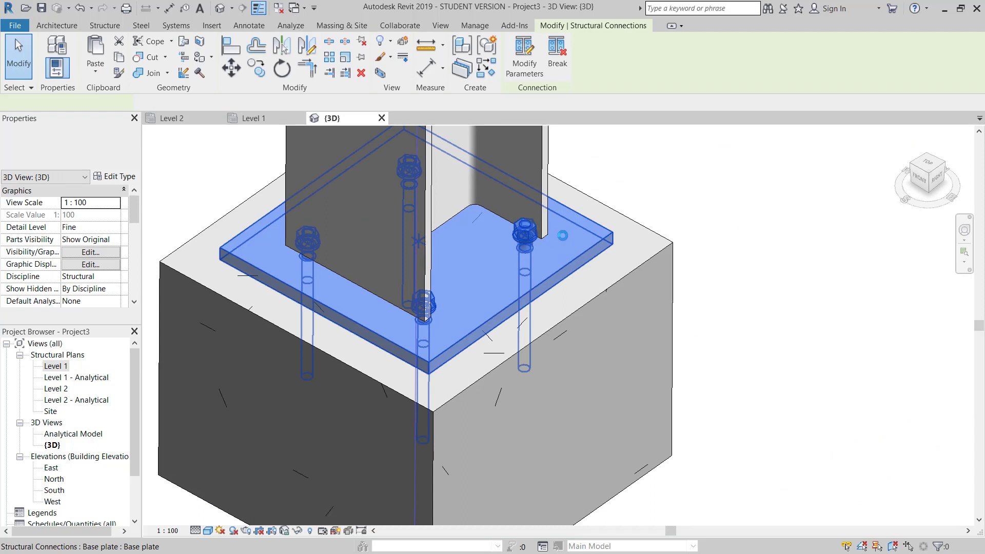
pyautogui.doubleClick(572, 256)
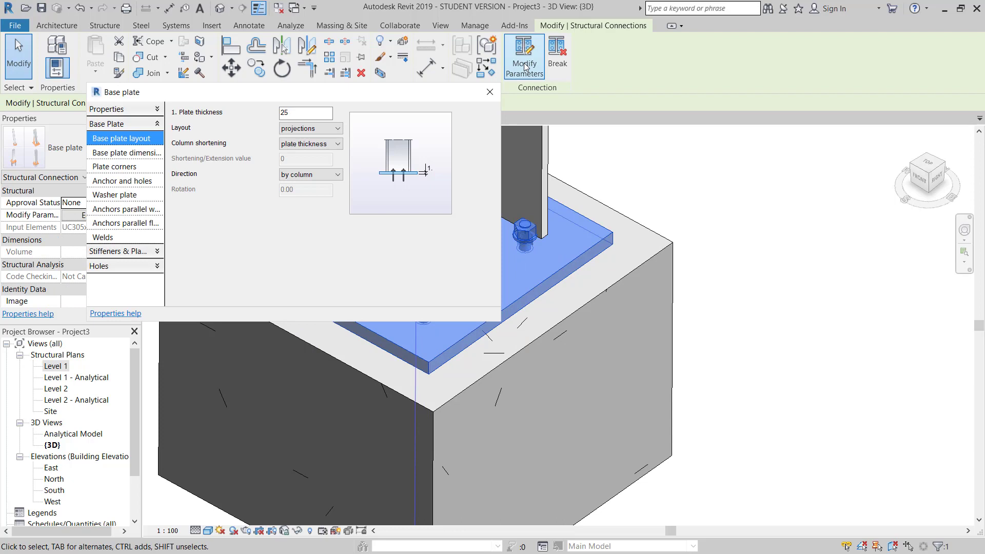
pyautogui.moveTo(624, 275); pyautogui.dragTo(769, 282, button='middle')
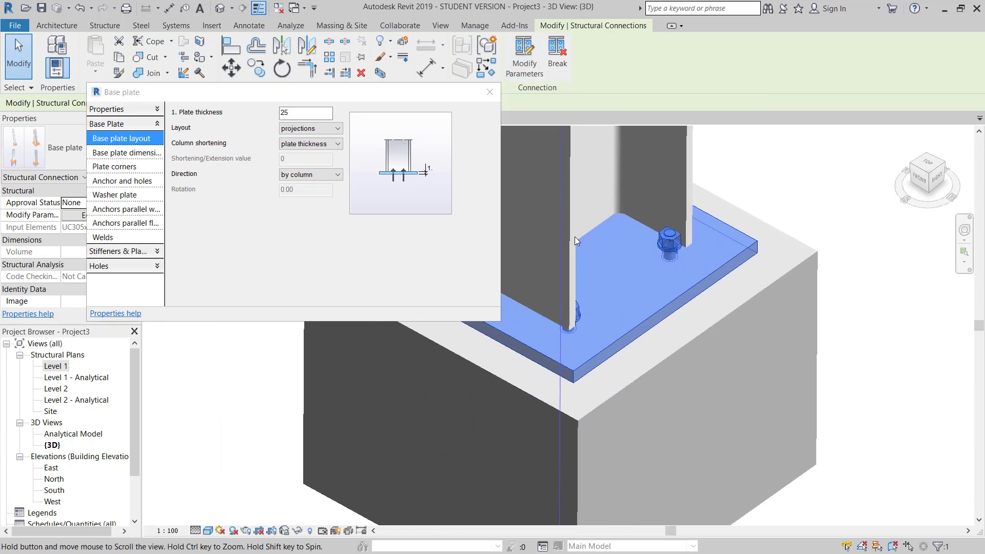
pyautogui.moveTo(213, 94); pyautogui.dragTo(153, 106)
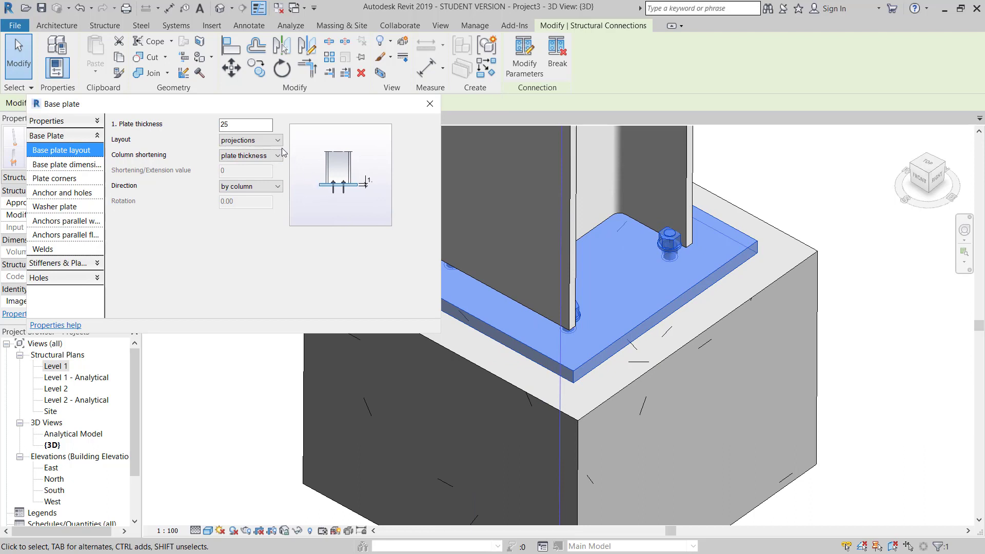
pyautogui.doubleClick(221, 125)
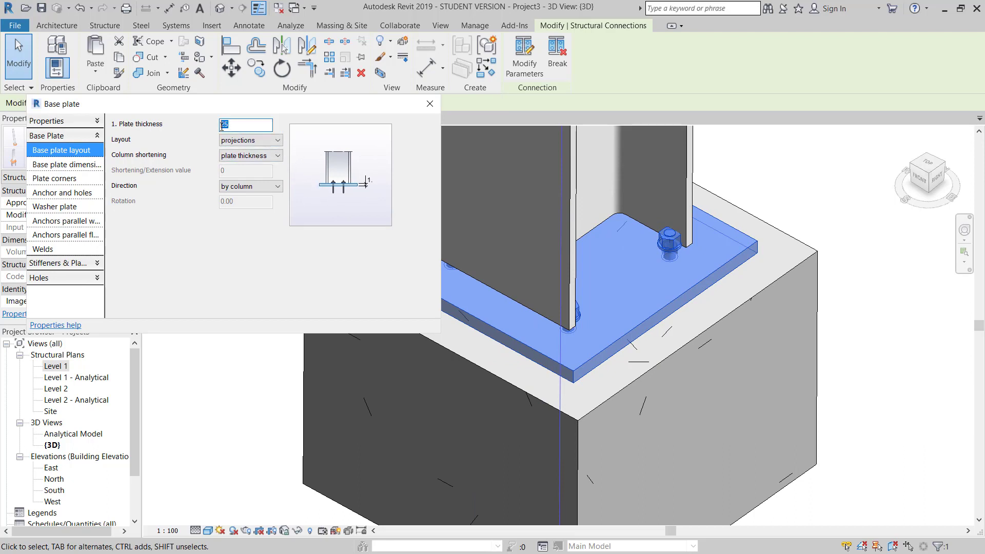
pyautogui.moveTo(151, 106); pyautogui.dragTo(167, 105)
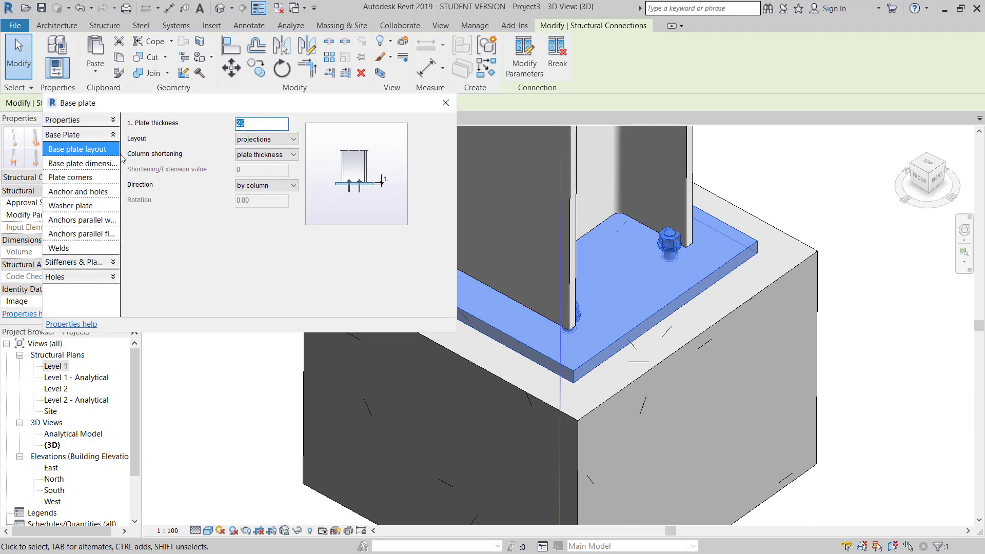
# Review the base plate's dimensions, plate corners, washer plate and the settings for anchors parallel to the web.
pyautogui.click(78, 168)
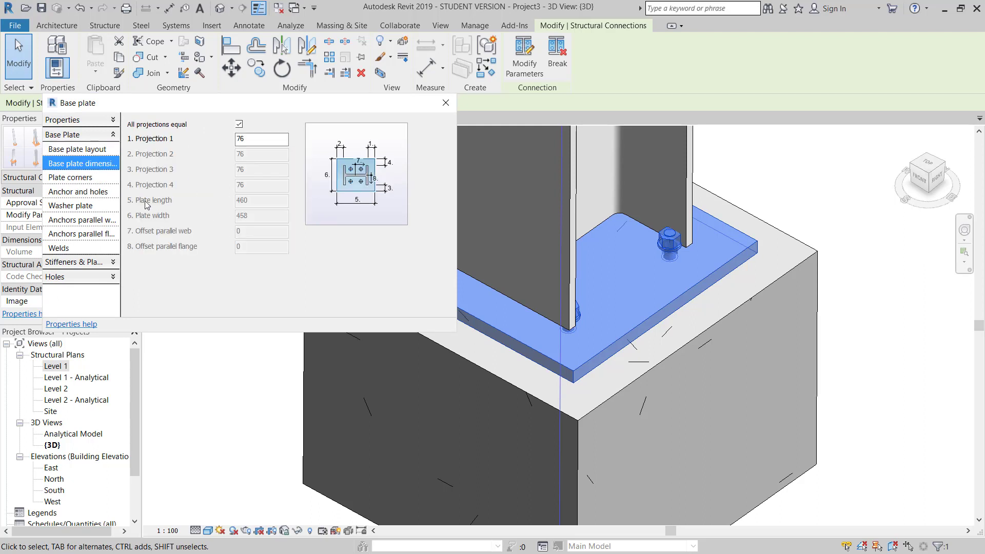
pyautogui.click(94, 180)
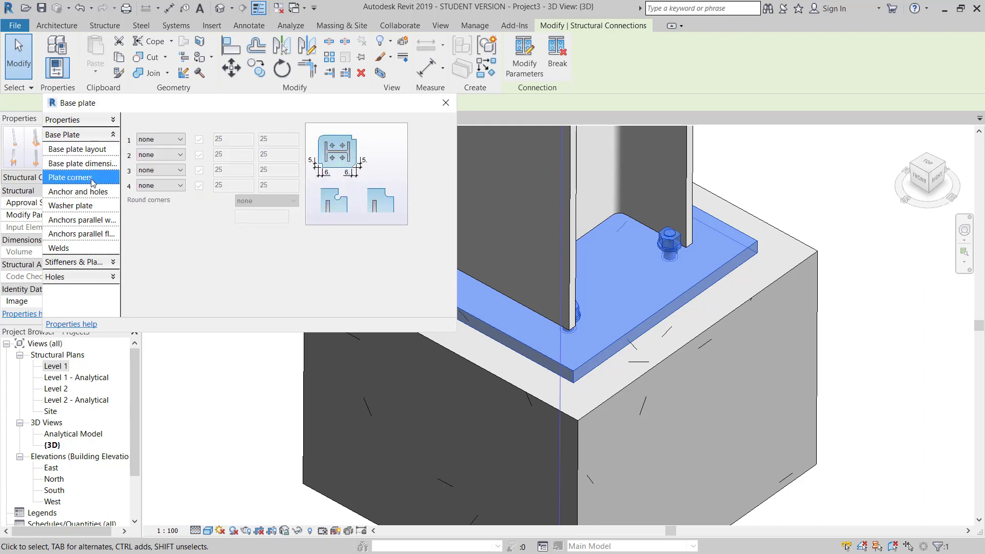
pyautogui.click(93, 207)
pyautogui.click(93, 222)
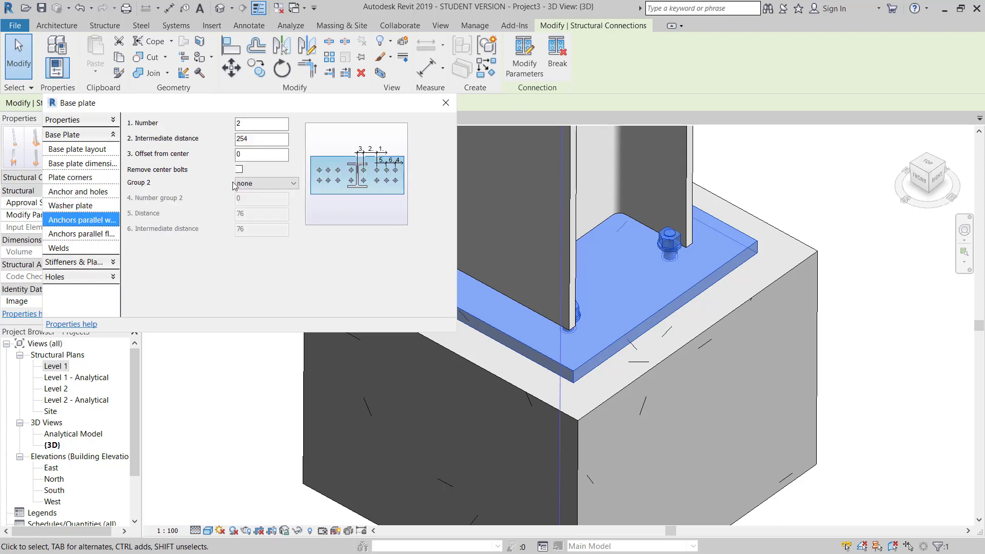
pyautogui.doubleClick(262, 139)
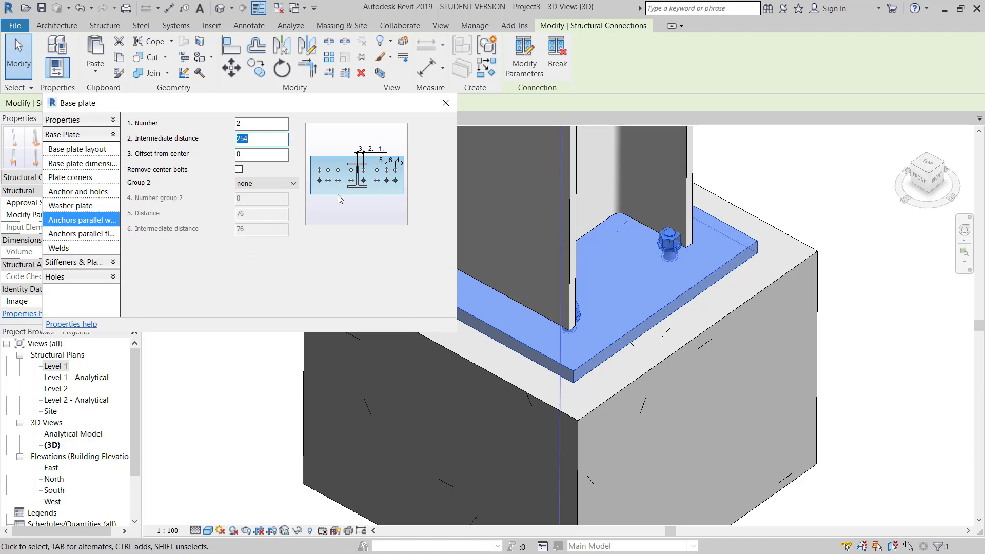
# Set the intermediate distance of the base plate anchors parallel to the flange to 150.
pyautogui.click(76, 235)
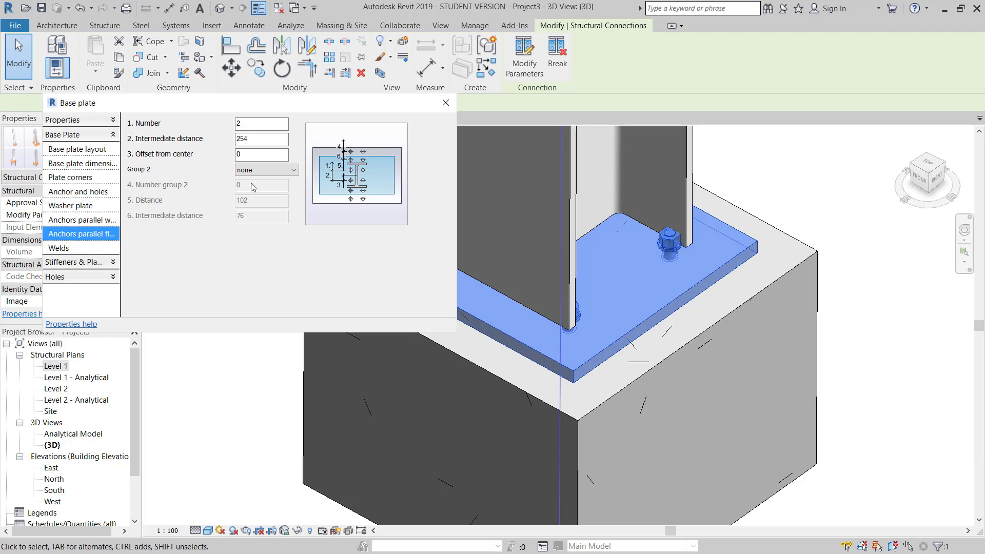
pyautogui.doubleClick(255, 138)
pyautogui.write('150')
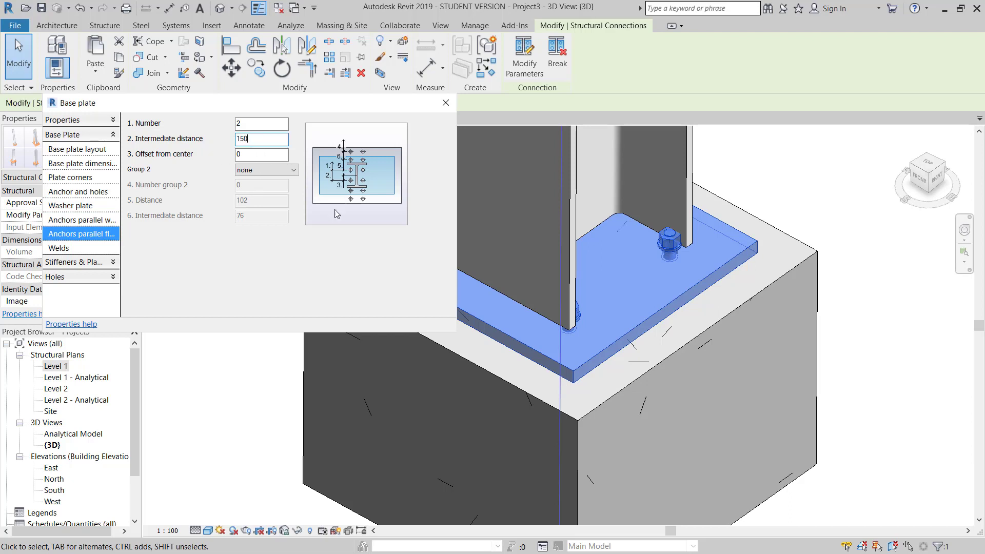
pyautogui.press('Return')
pyautogui.keyDown('shift'); pyautogui.moveTo(778, 299); pyautogui.dragTo(667, 231, button='middle'); pyautogui.keyUp('shift')
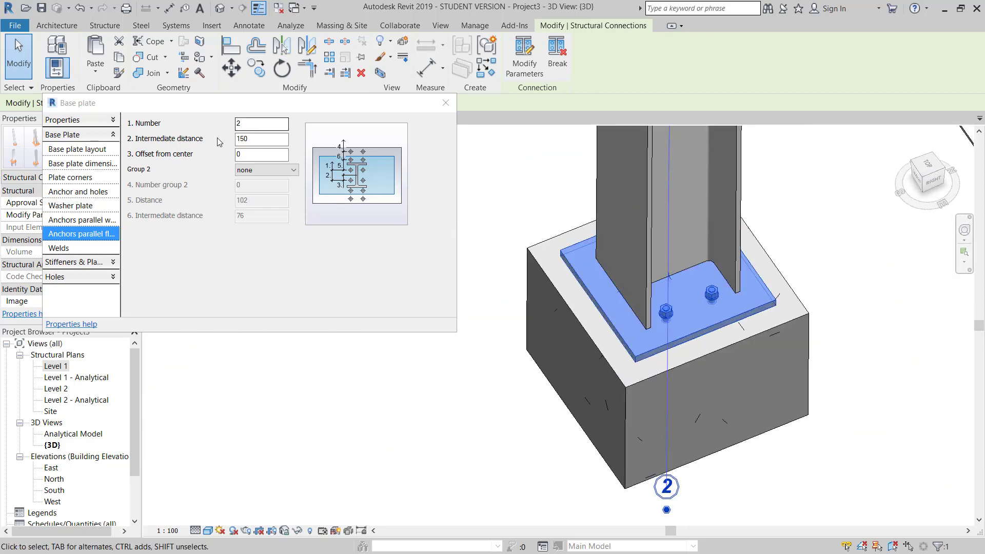
# Review the base plate's weld settings against the model and close its connection parameters.
pyautogui.moveTo(231, 105); pyautogui.dragTo(253, 108)
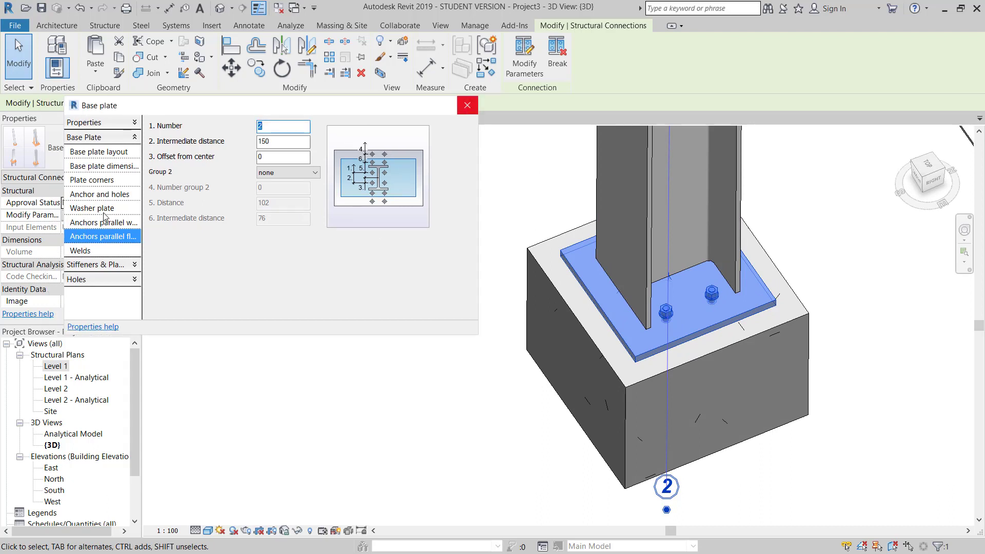
pyautogui.click(82, 251)
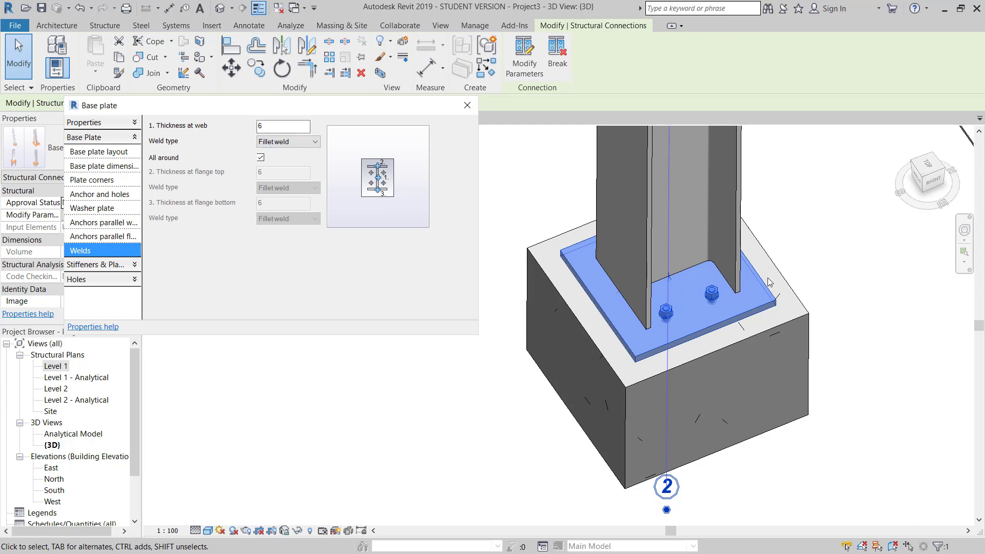
pyautogui.scroll(2, 769, 282)
pyautogui.scroll(2, 683, 276)
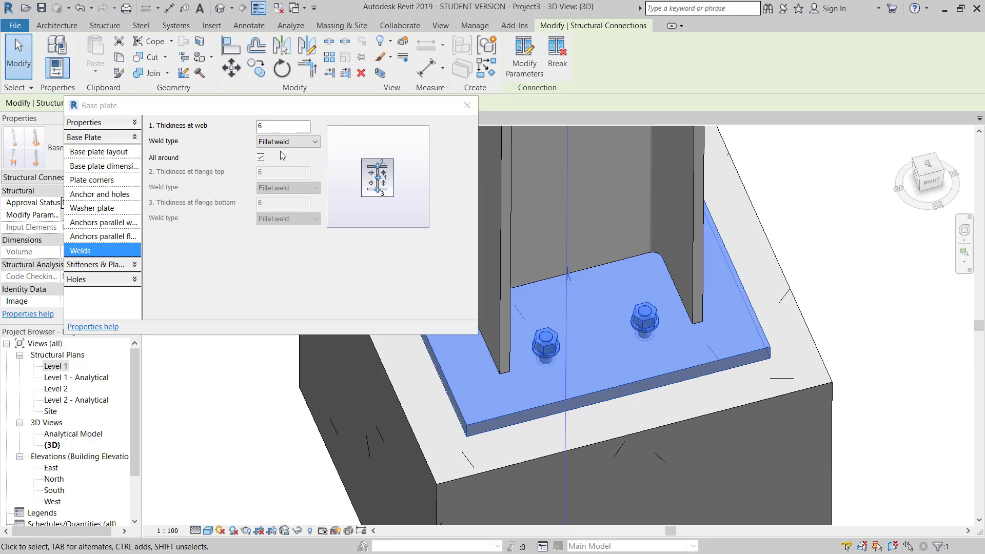
pyautogui.moveTo(600, 301); pyautogui.dragTo(681, 287, button='middle')
pyautogui.scroll(-1, 652, 270)
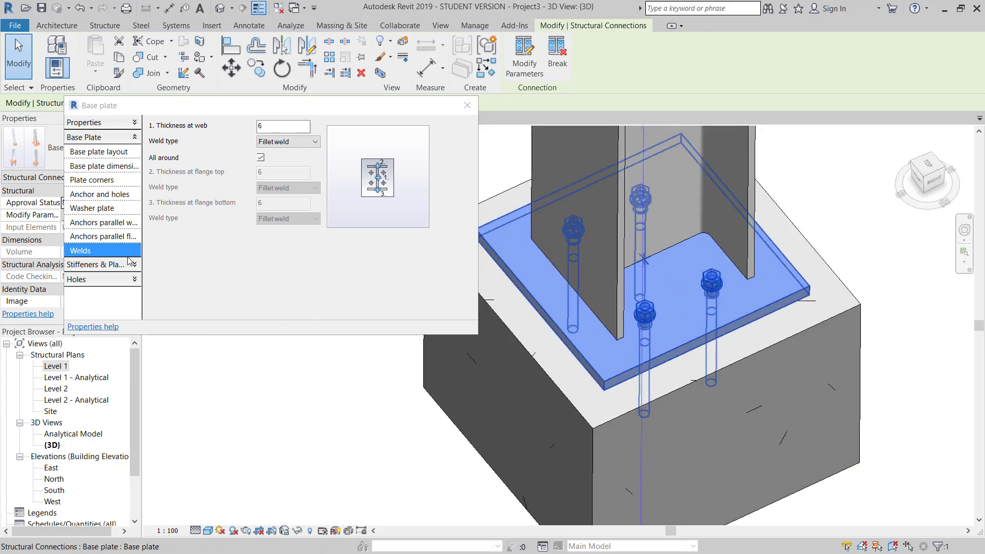
pyautogui.click(467, 105)
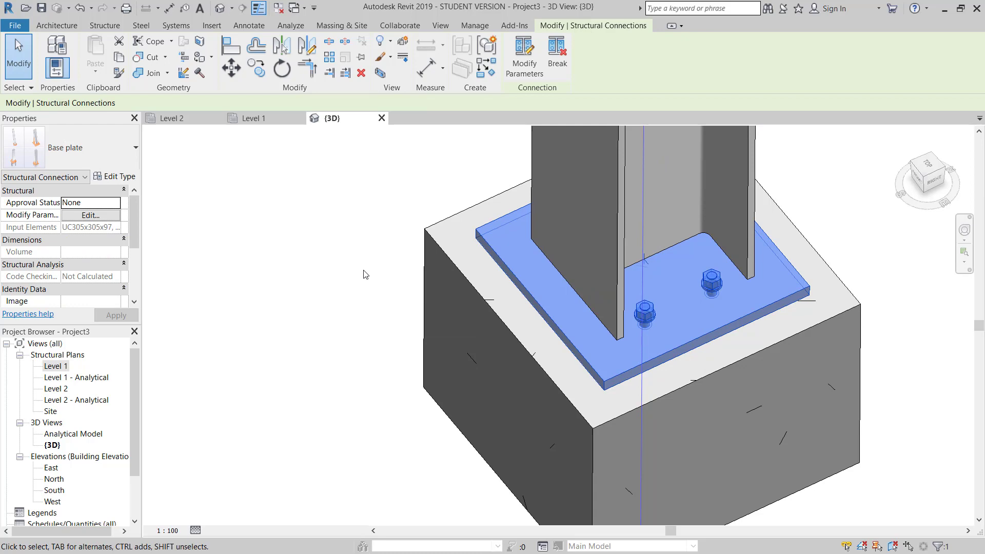
# Open the connection parameters of the clip angle joining a beam to the column's flange at its upper end.
pyautogui.click(353, 321)
pyautogui.scroll(-5, 408, 251)
pyautogui.moveTo(407, 251); pyautogui.dragTo(490, 265, button='middle')
pyautogui.scroll(5, 420, 259)
pyautogui.moveTo(463, 226); pyautogui.dragTo(379, 223, button='middle')
pyautogui.scroll(3, 450, 270)
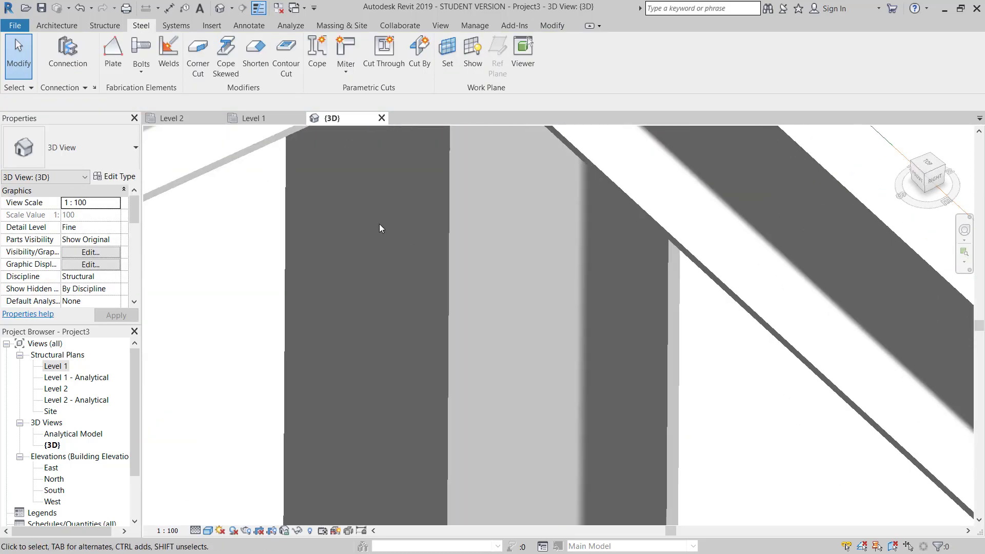
pyautogui.moveTo(373, 183); pyautogui.dragTo(415, 351, button='middle')
pyautogui.scroll(-3, 414, 352)
pyautogui.click(394, 241)
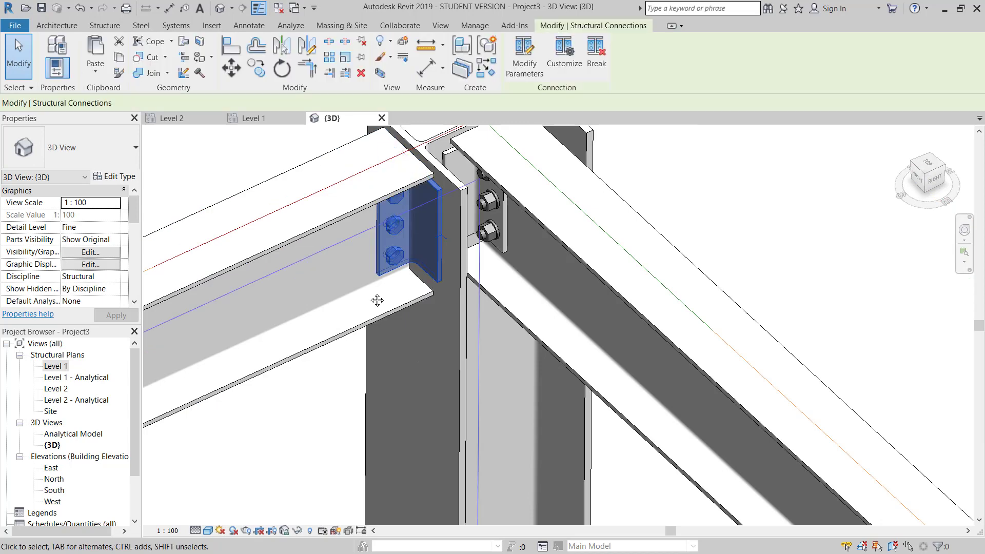
pyautogui.moveTo(378, 297); pyautogui.dragTo(458, 339, button='middle')
pyautogui.click(524, 57)
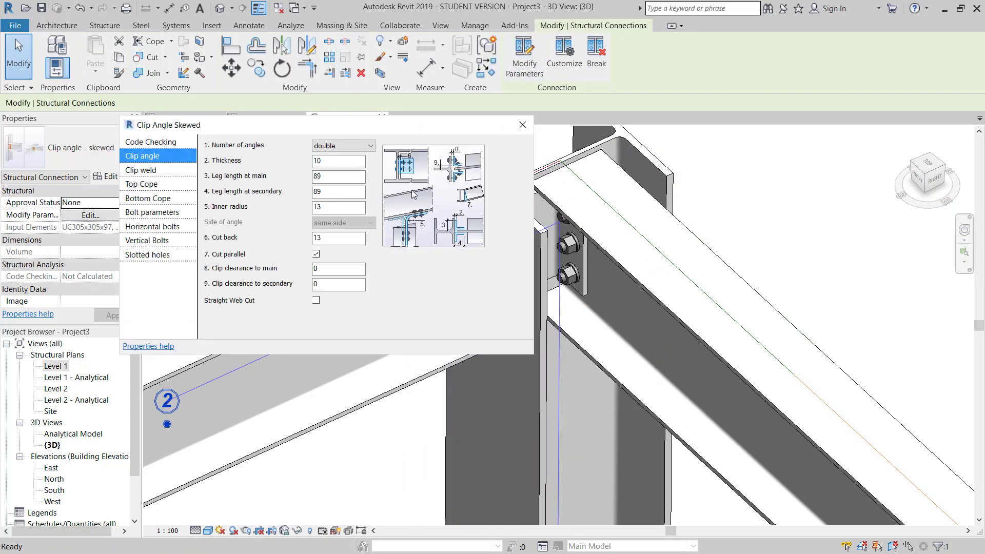
pyautogui.moveTo(567, 291); pyautogui.dragTo(687, 305, button='middle')
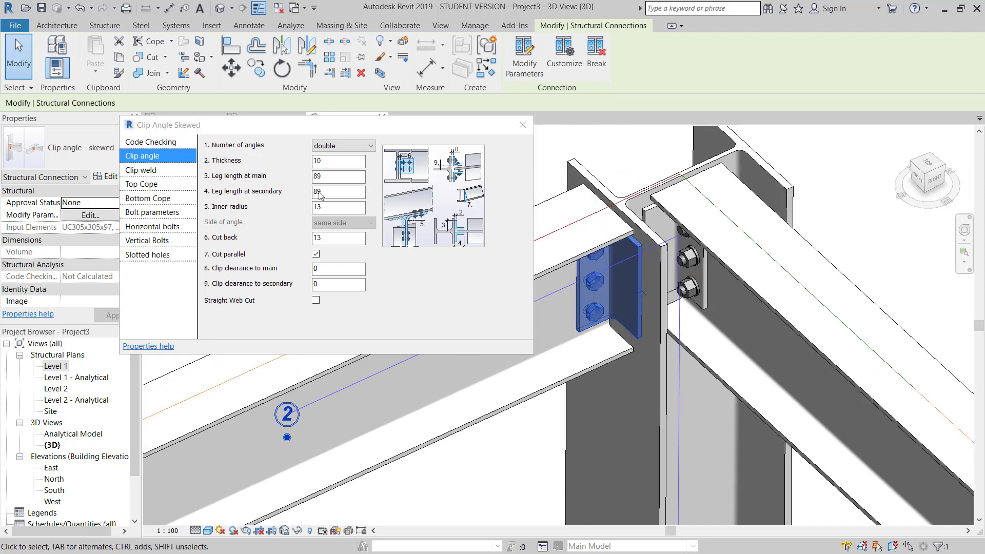
pyautogui.moveTo(299, 123); pyautogui.dragTo(220, 111)
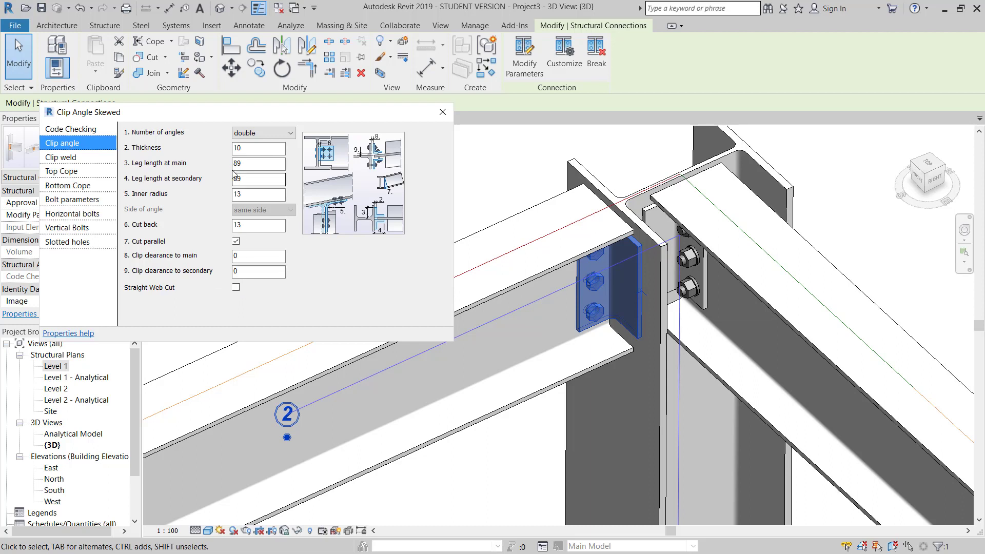
# Set the clip angle's leg length at secondary to 250.
pyautogui.click(250, 182)
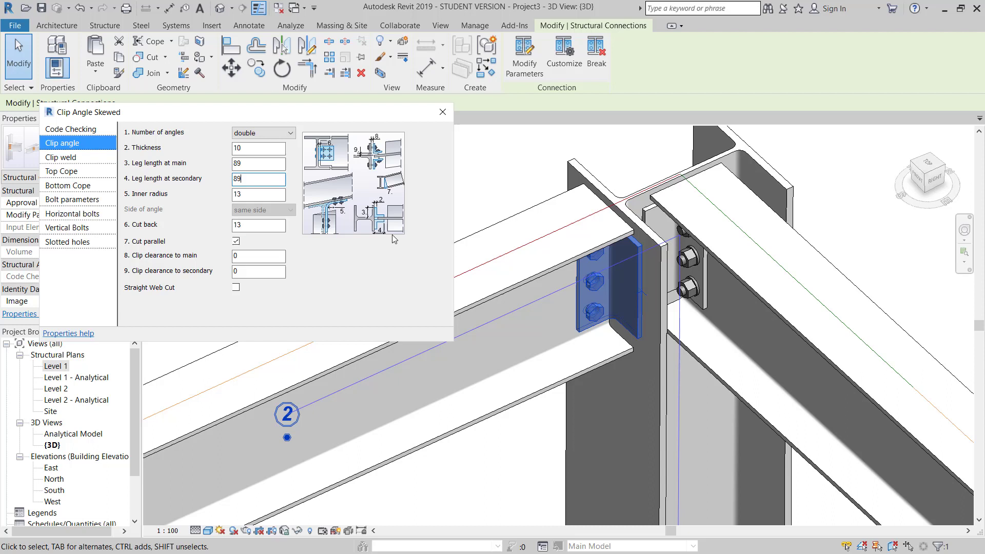
pyautogui.moveTo(254, 180); pyautogui.dragTo(193, 175)
pyautogui.moveTo(250, 179); pyautogui.dragTo(233, 180)
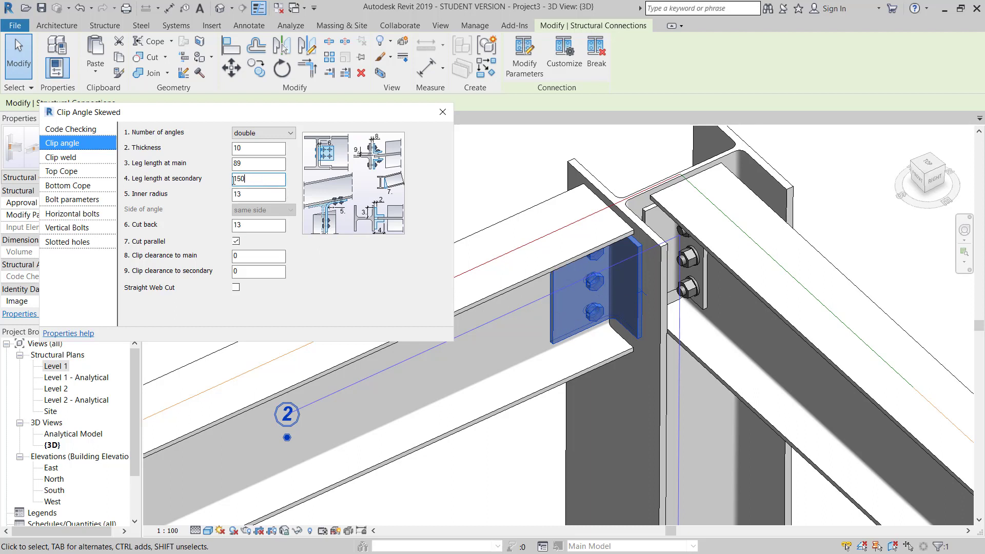
pyautogui.write('250')
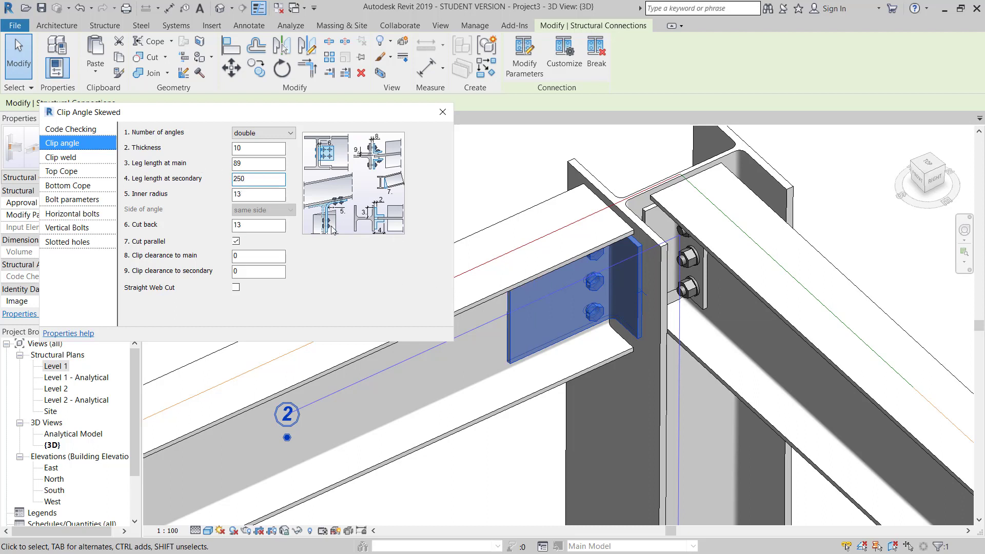
pyautogui.click(250, 150)
pyautogui.click(256, 182)
# Set the number of horizontal bolts per clip at the secondary member to 3.
pyautogui.click(78, 201)
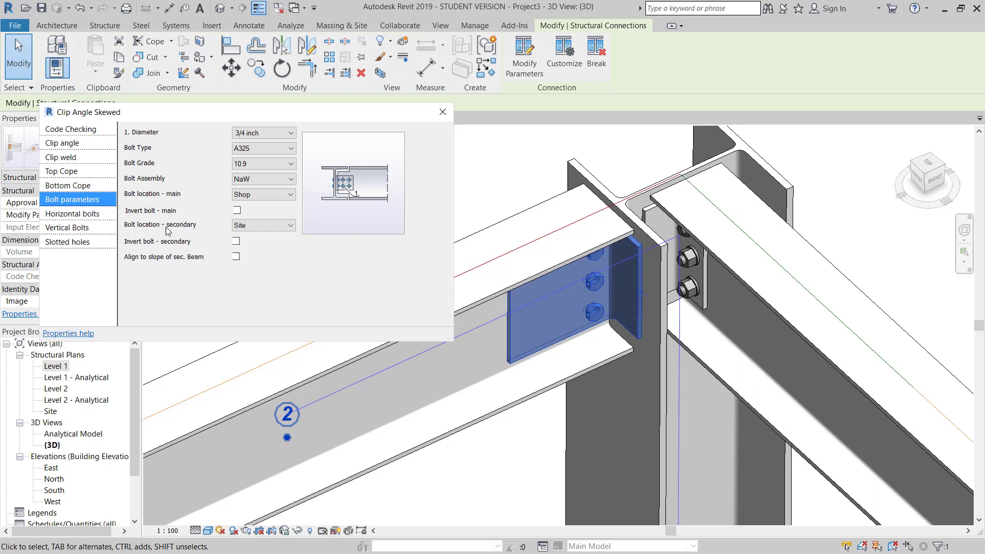
pyautogui.click(92, 214)
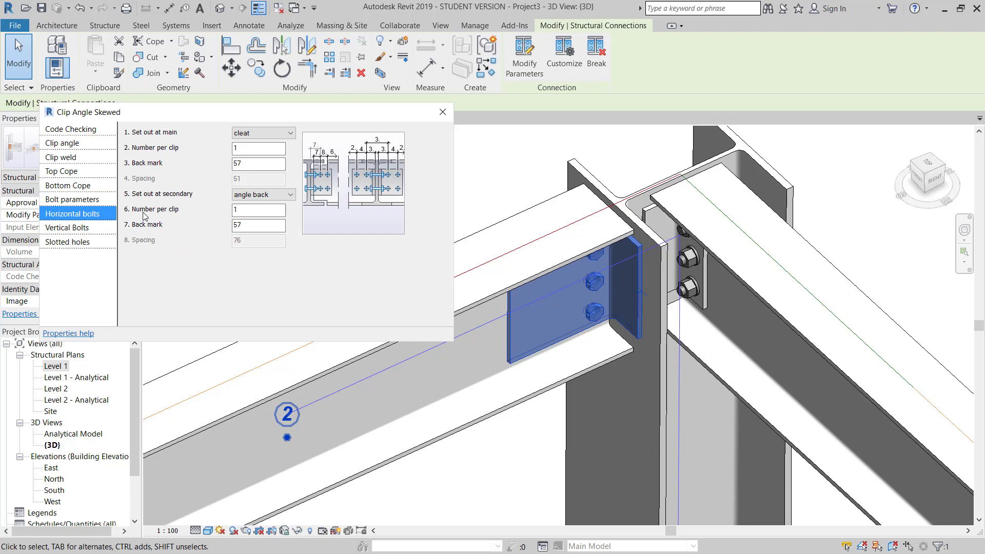
pyautogui.click(253, 210)
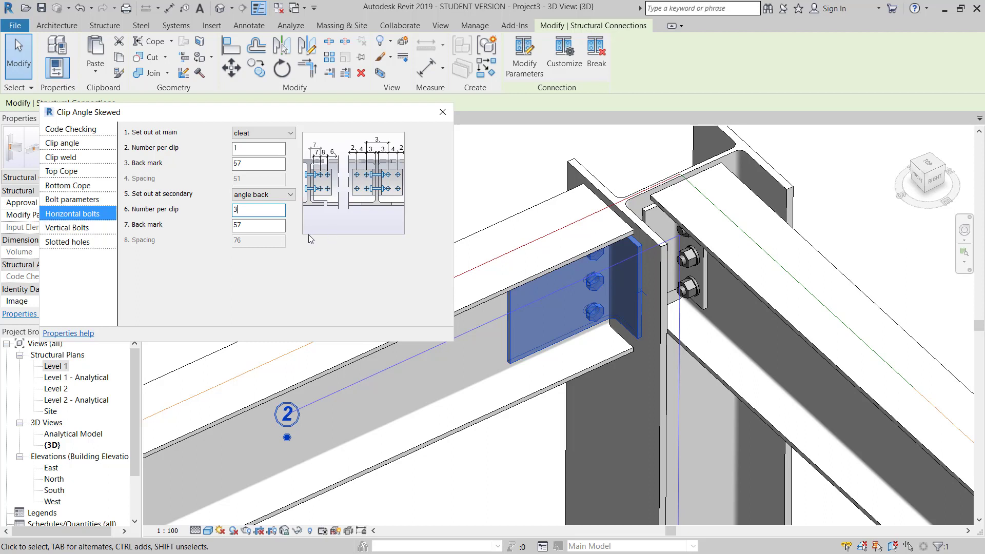
pyautogui.press('Tab')
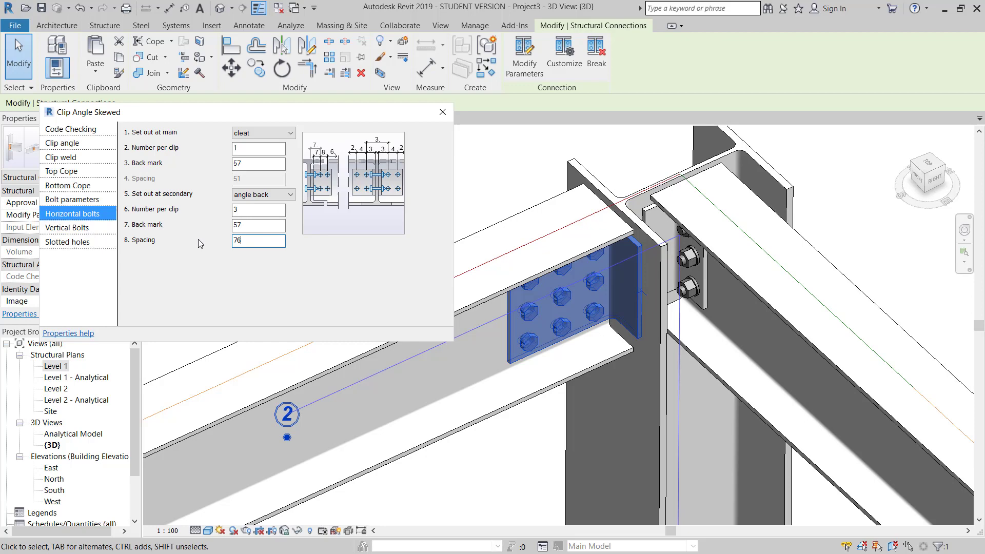
# Examine the modified clip angle and its bolts from several angles, and select the adjacent beam's clip angle connection.
pyautogui.click(626, 152)
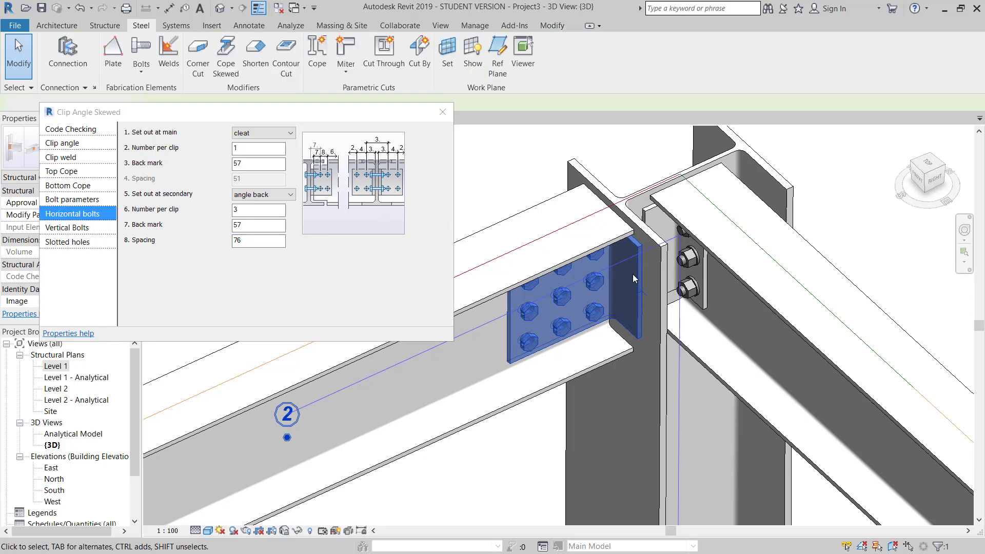
pyautogui.scroll(4, 636, 279)
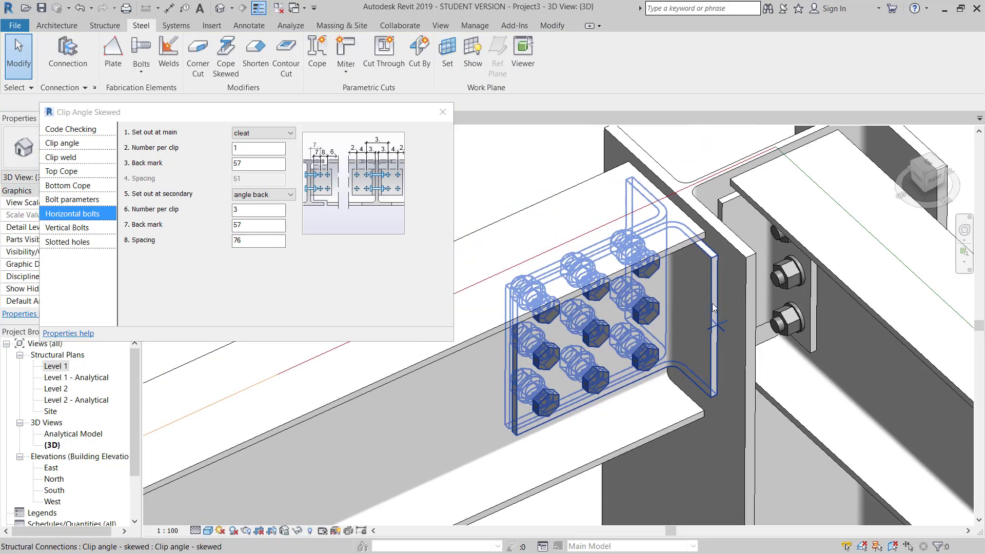
pyautogui.click(716, 336)
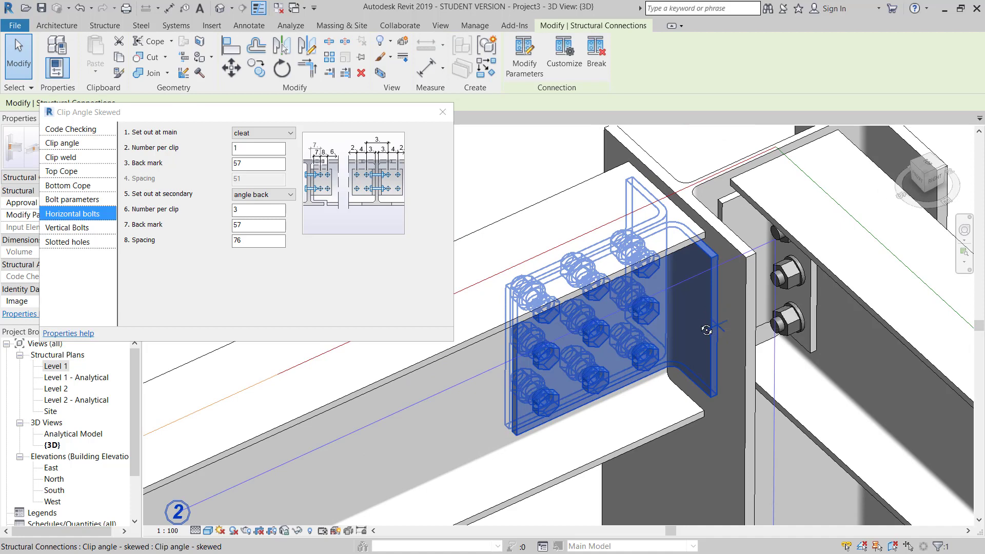
pyautogui.keyDown('shift'); pyautogui.moveTo(706, 330); pyautogui.dragTo(622, 277, button='middle'); pyautogui.keyUp('shift')
pyautogui.scroll(-4, 719, 251)
pyautogui.scroll(2, 723, 258)
pyautogui.scroll(2, 723, 257)
pyautogui.scroll(-4, 711, 253)
pyautogui.scroll(5, 670, 252)
pyautogui.scroll(-6, 634, 296)
pyautogui.keyDown('shift'); pyautogui.moveTo(616, 319); pyautogui.dragTo(410, 379, button='middle'); pyautogui.keyUp('shift')
pyautogui.moveTo(686, 281); pyautogui.dragTo(663, 261, button='middle')
pyautogui.scroll(3, 660, 257)
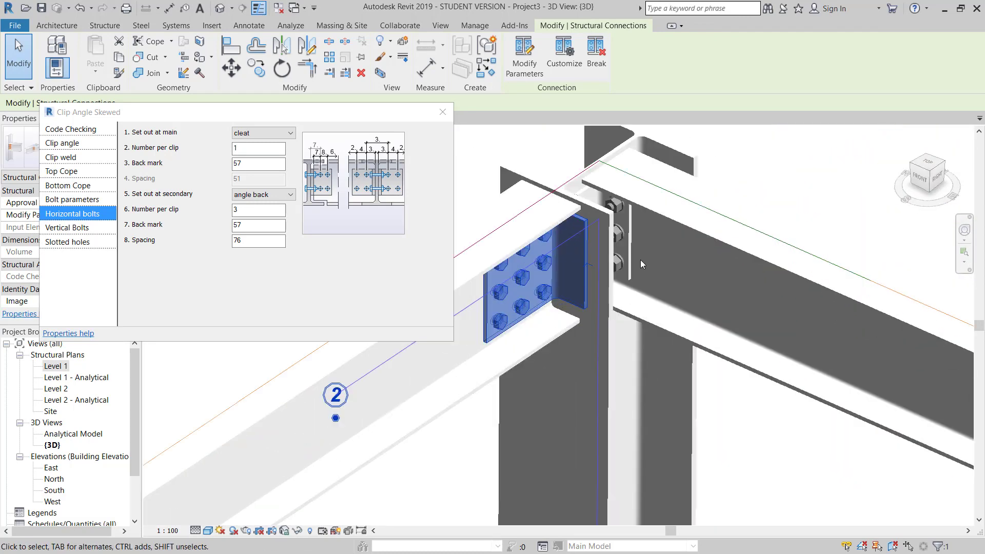
pyautogui.click(624, 236)
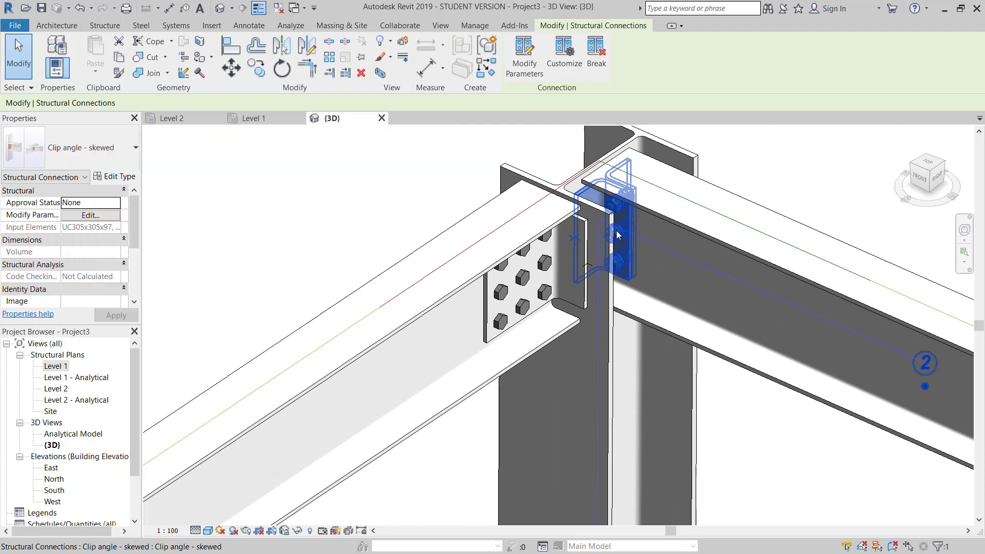
# Set the adjacent beam's clip angle leg length at secondary to 150 and its horizontal bolts per clip at secondary to 2.
pyautogui.doubleClick(615, 227)
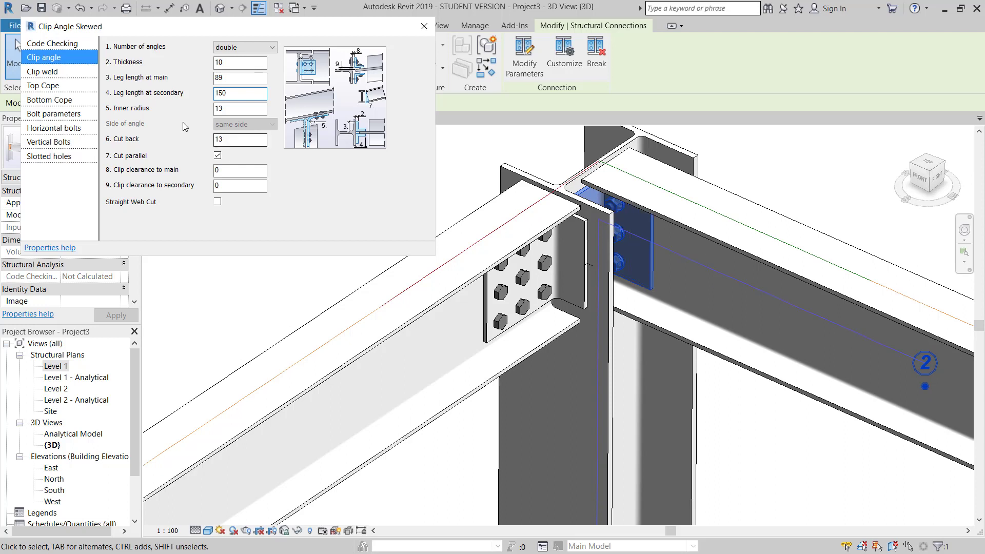
pyautogui.click(52, 133)
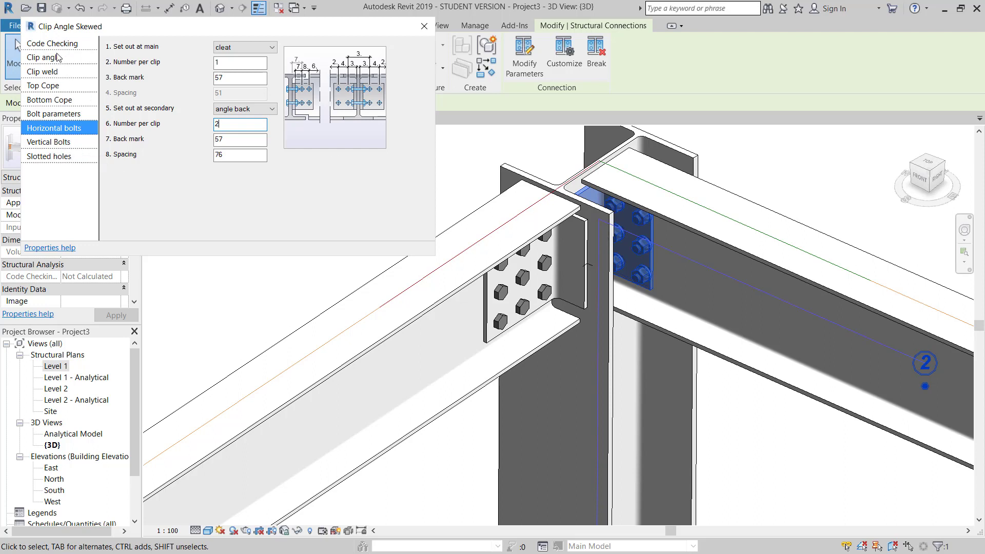
pyautogui.moveTo(283, 32); pyautogui.dragTo(306, 87)
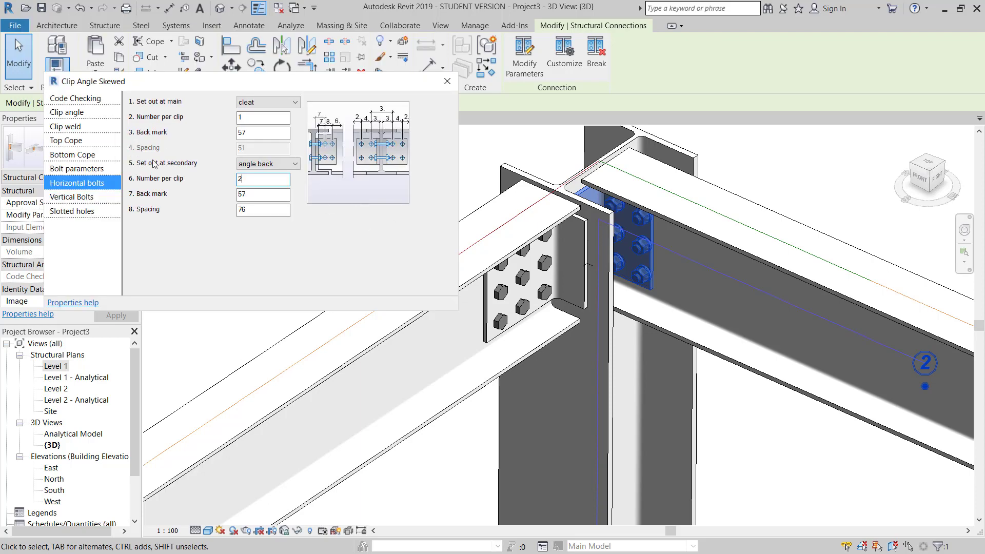
# Increase the same clip angle's leg length at secondary to 175, check the plate around the bolts, and close the connection parameters.
pyautogui.click(88, 113)
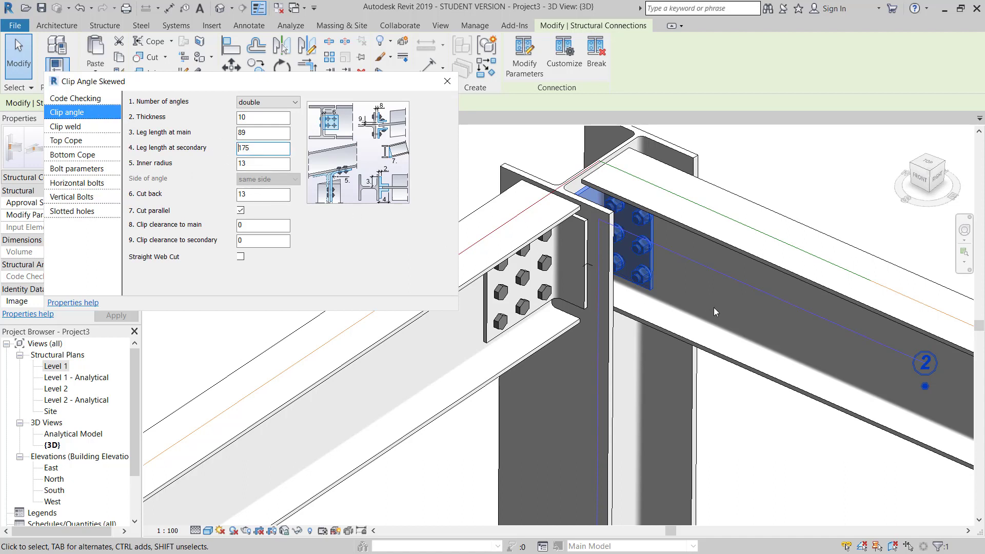
pyautogui.click(776, 175)
pyautogui.scroll(-3, 718, 237)
pyautogui.scroll(6, 672, 237)
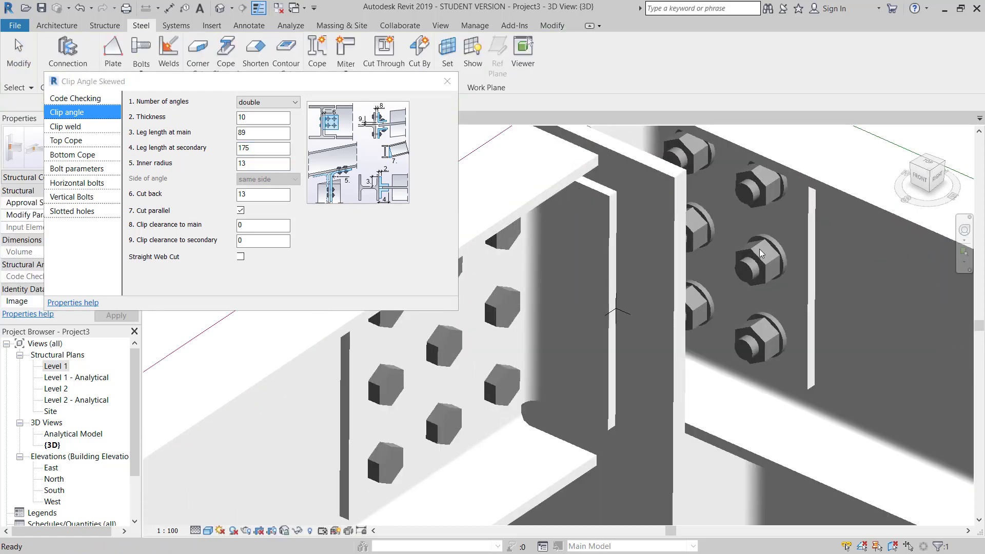
pyautogui.scroll(-5, 768, 266)
pyautogui.scroll(2, 718, 277)
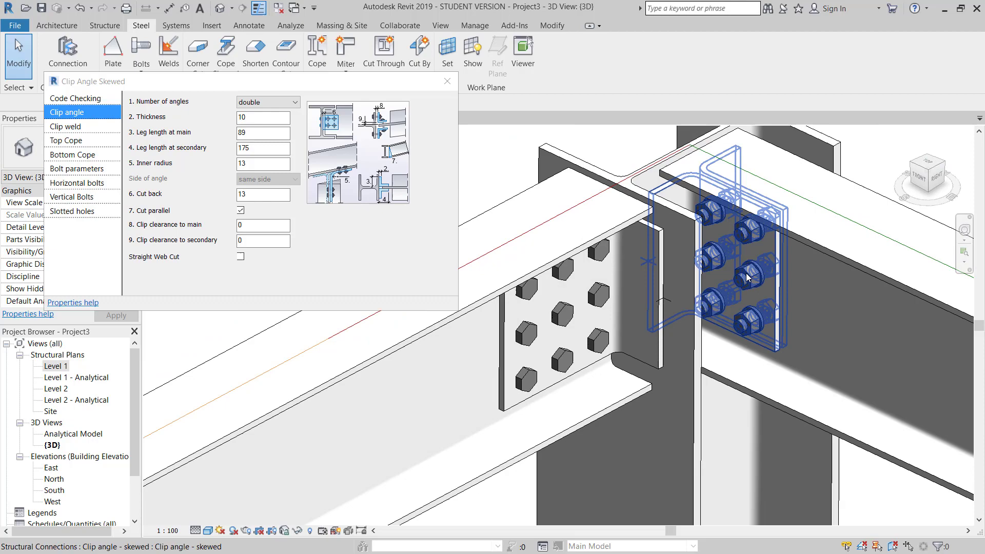
pyautogui.click(747, 277)
pyautogui.keyDown('shift'); pyautogui.moveTo(747, 277); pyautogui.dragTo(623, 301, button='middle'); pyautogui.keyUp('shift')
pyautogui.scroll(-3, 631, 244)
pyautogui.click(448, 82)
pyautogui.scroll(2, 613, 241)
pyautogui.press('Escape')
pyautogui.scroll(-3, 557, 272)
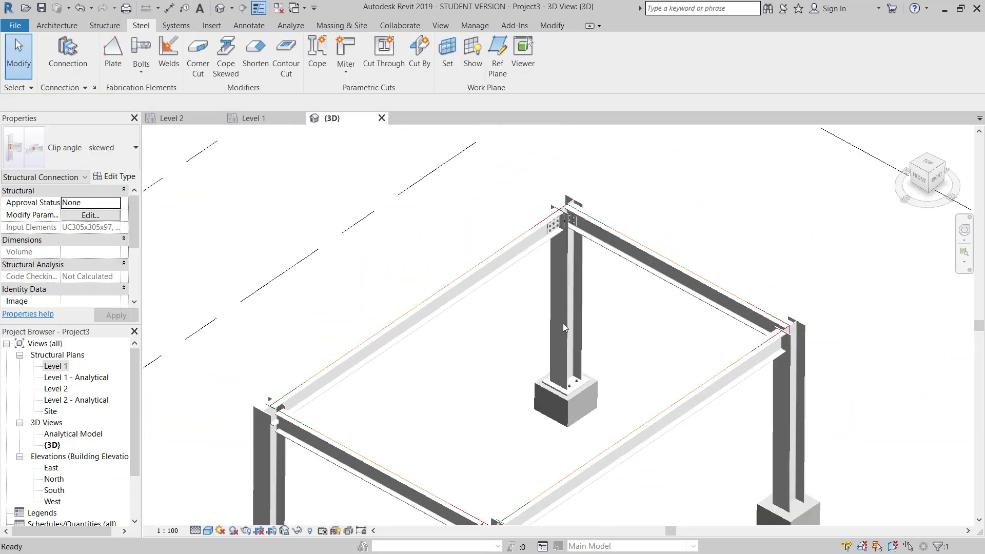
# Create a similar skewed clip angle connection between the shorter beam and the column at its unconnected end.
pyautogui.scroll(5, 564, 226)
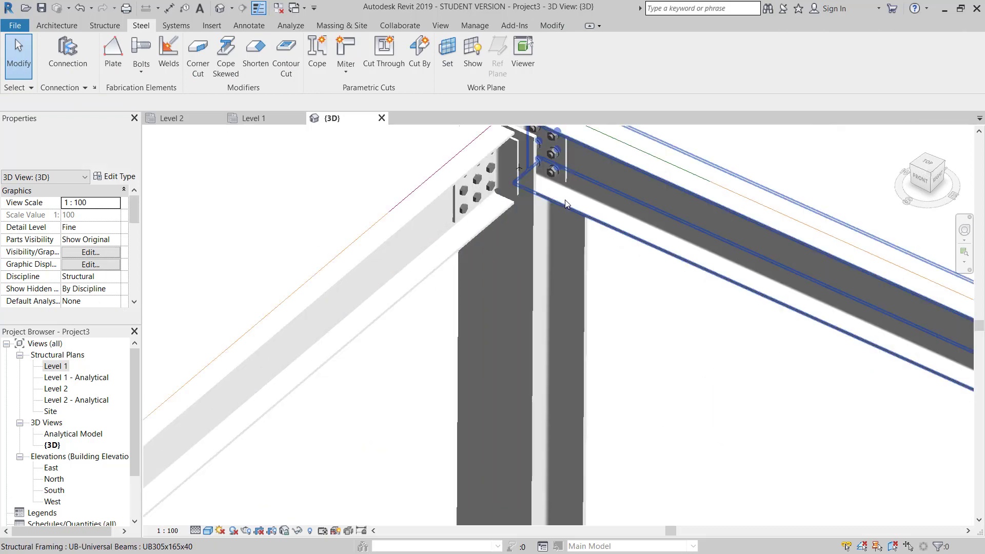
pyautogui.click(558, 174)
pyautogui.scroll(-4, 513, 215)
pyautogui.rightClick(516, 211)
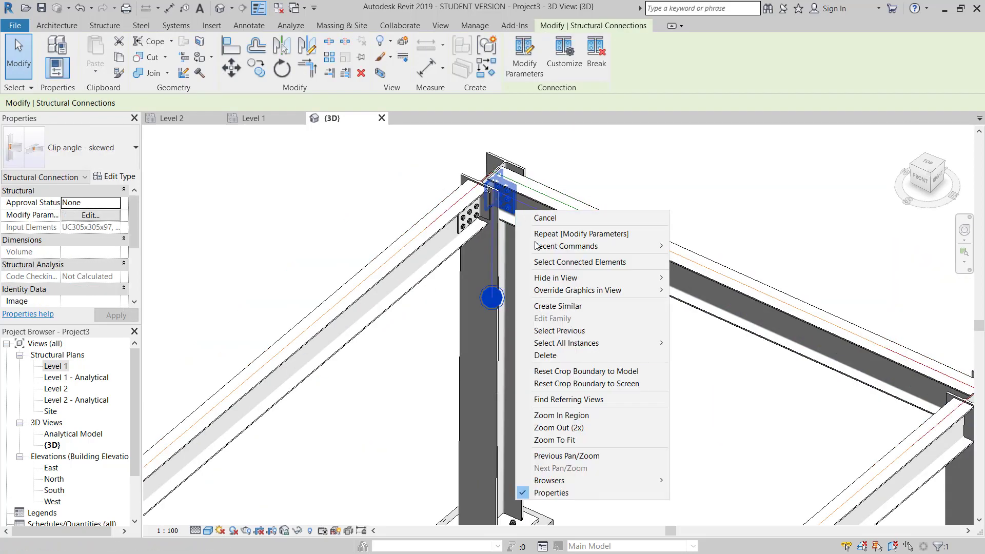
pyautogui.click(558, 306)
pyautogui.keyDown('shift'); pyautogui.moveTo(583, 348); pyautogui.dragTo(796, 212, button='middle'); pyautogui.keyUp('shift')
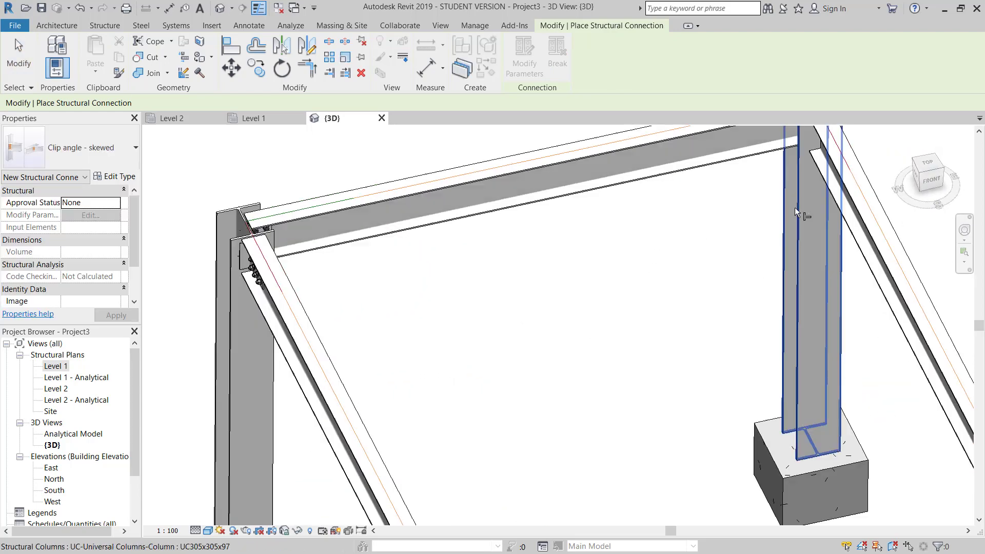
pyautogui.click(794, 196)
pyautogui.click(768, 158)
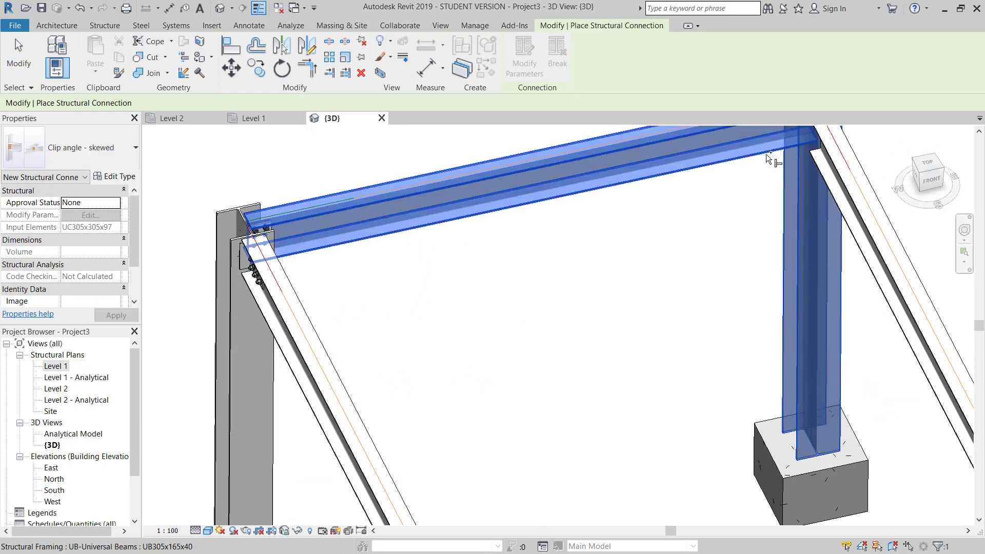
pyautogui.press('Return')
pyautogui.keyDown('shift'); pyautogui.moveTo(718, 264); pyautogui.dragTo(732, 297, button='middle'); pyautogui.keyUp('shift')
pyautogui.scroll(3, 707, 248)
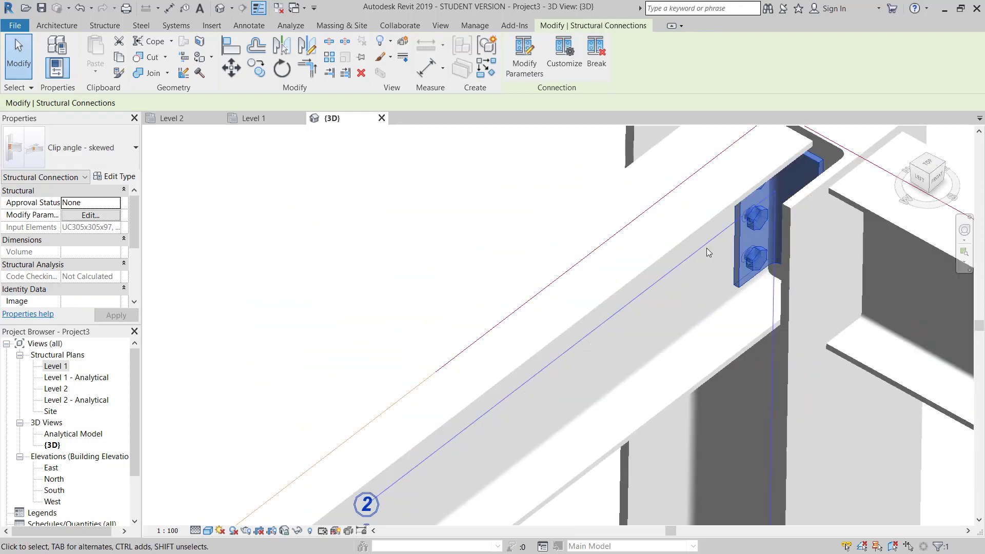
# Create another similar skewed clip angle joining the same column to the longer beam on its flange side.
pyautogui.scroll(-3, 678, 273)
pyautogui.keyDown('shift'); pyautogui.moveTo(678, 273); pyautogui.dragTo(686, 252, button='middle'); pyautogui.keyUp('shift')
pyautogui.scroll(-5, 672, 262)
pyautogui.scroll(2, 695, 251)
pyautogui.scroll(5, 695, 252)
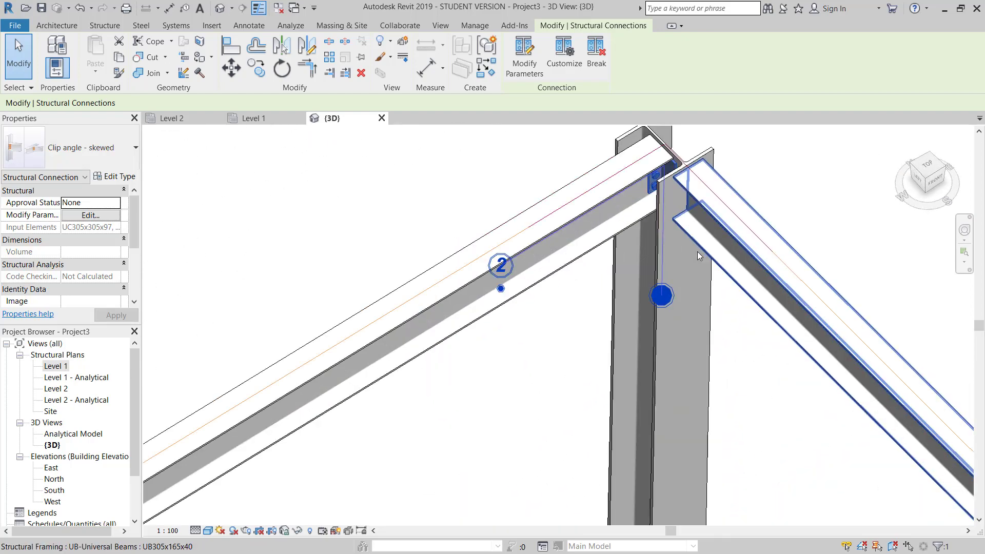
pyautogui.scroll(-4, 687, 253)
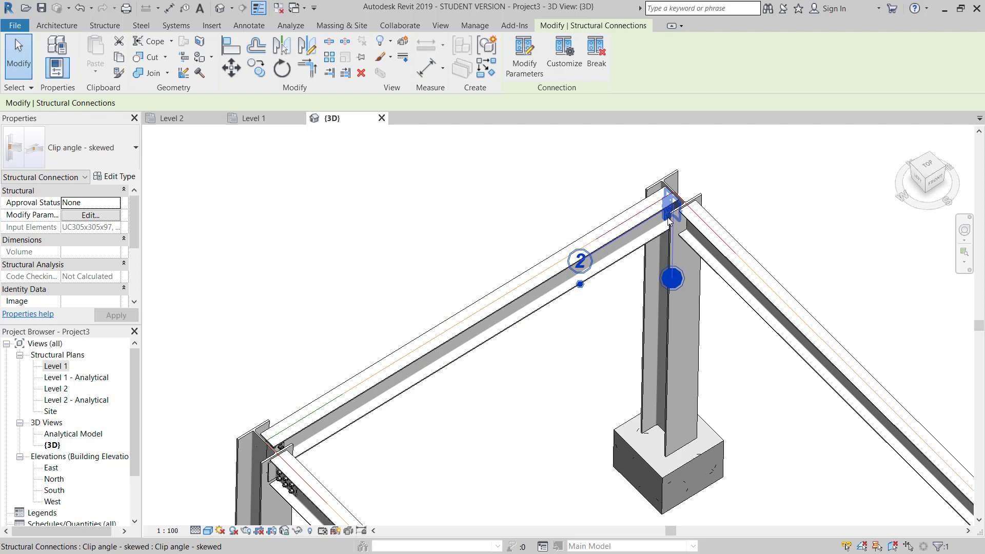
pyautogui.rightClick(669, 220)
pyautogui.click(711, 310)
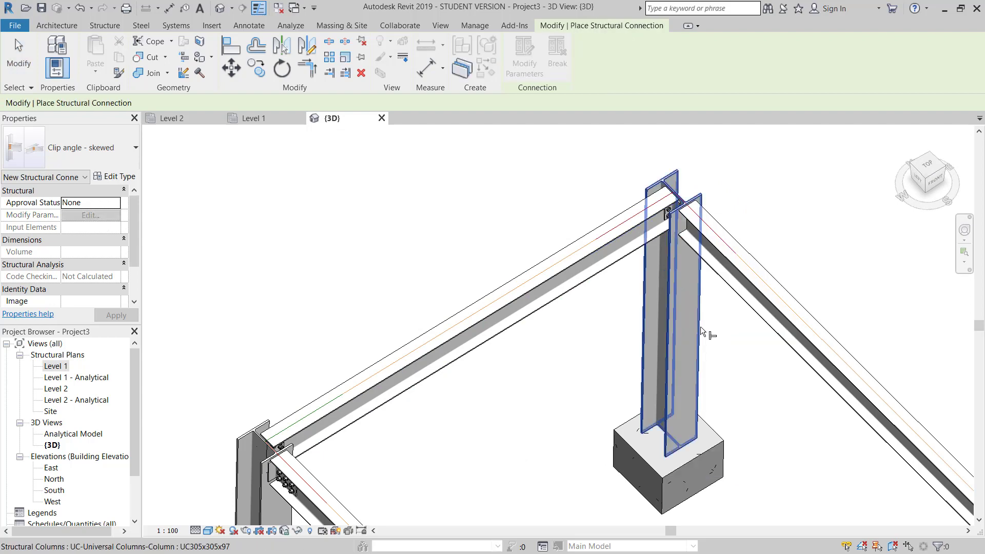
pyautogui.click(701, 326)
pyautogui.click(728, 286)
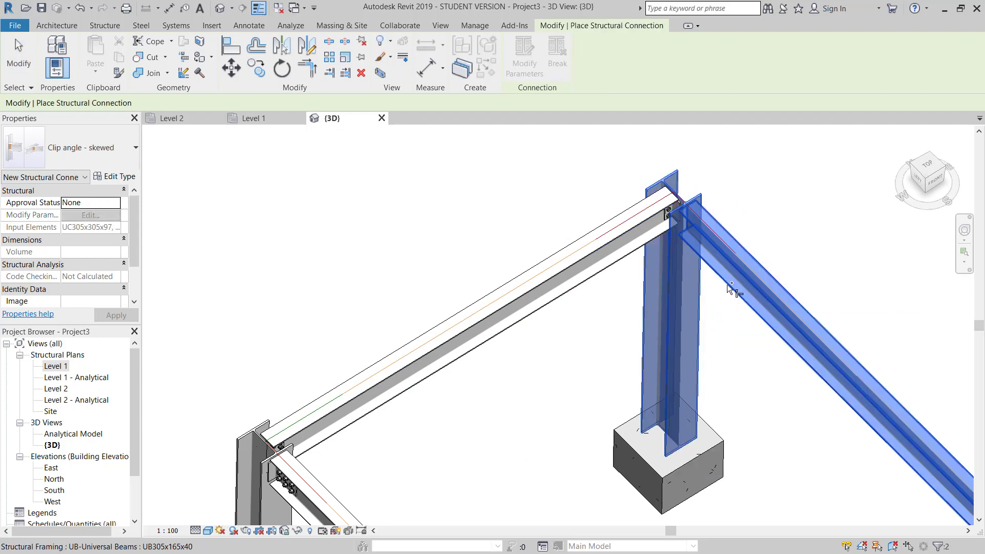
pyautogui.press('Return')
pyautogui.scroll(-6, 545, 235)
pyautogui.keyDown('shift'); pyautogui.moveTo(621, 344); pyautogui.dragTo(772, 249, button='middle'); pyautogui.keyUp('shift')
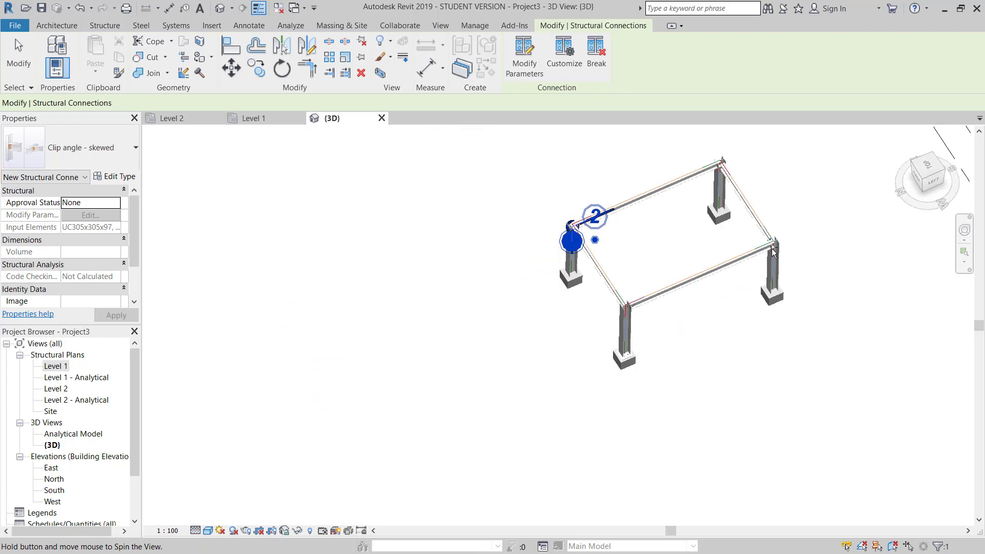
pyautogui.scroll(8, 718, 164)
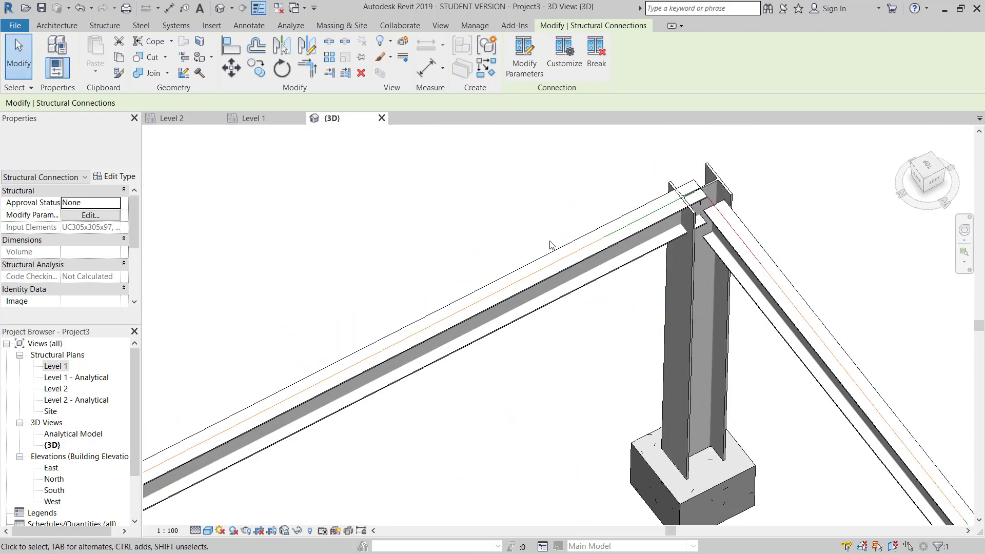
pyautogui.scroll(-5, 476, 291)
pyautogui.moveTo(374, 447); pyautogui.dragTo(442, 267, button='middle')
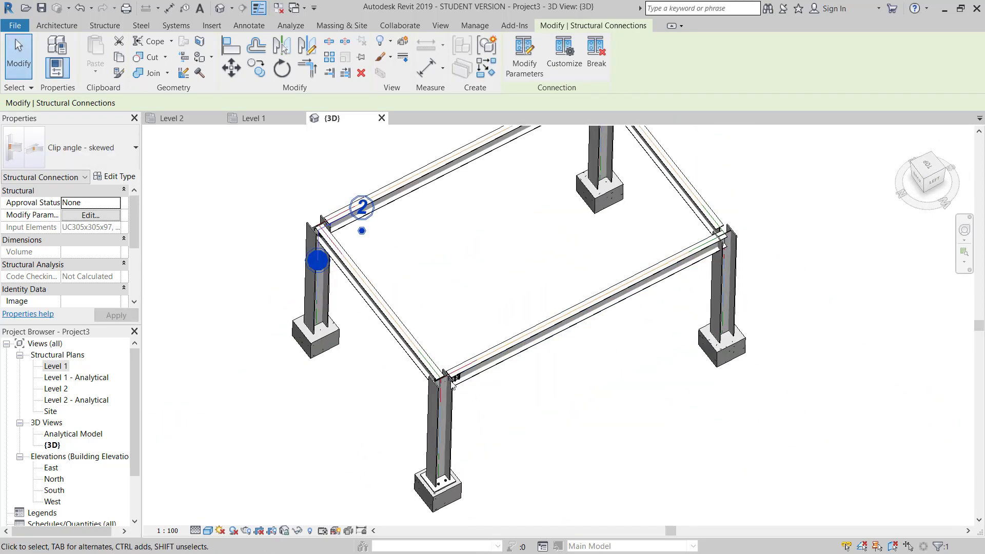
pyautogui.scroll(5, 454, 386)
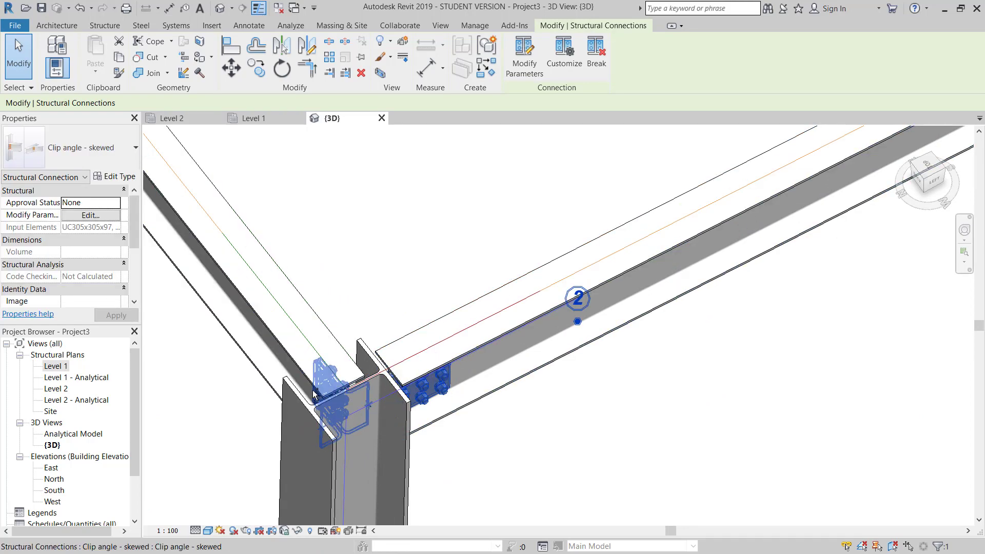
pyautogui.keyDown('ctrl'); pyautogui.click(347, 398); pyautogui.keyUp('ctrl')
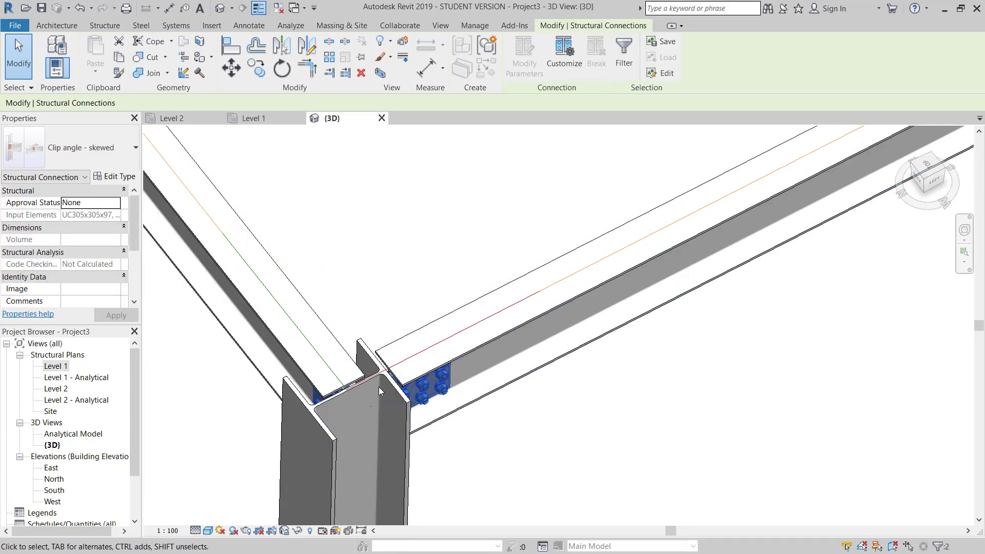
pyautogui.press('c')
pyautogui.press('o')
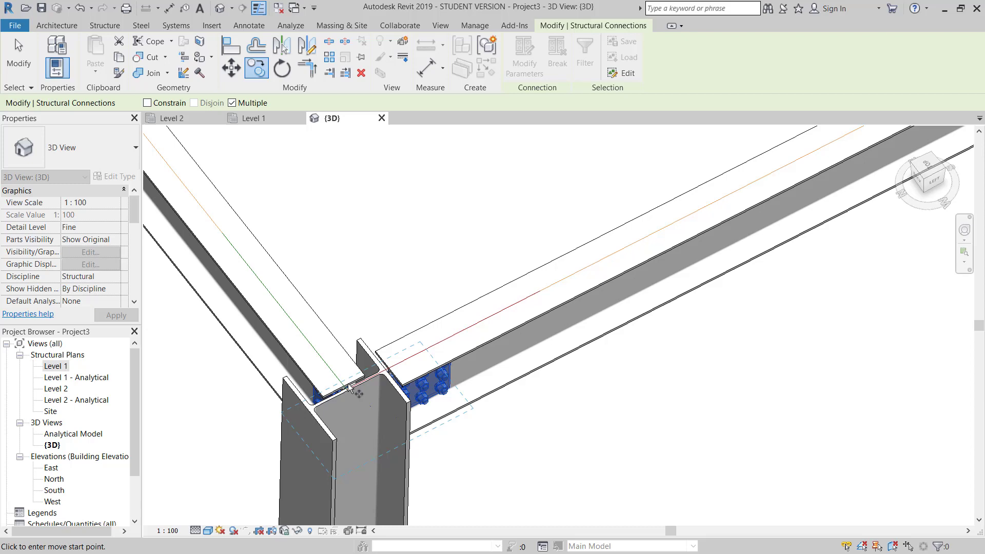
pyautogui.scroll(-2, 355, 393)
pyautogui.scroll(-3, 354, 394)
pyautogui.scroll(8, 359, 395)
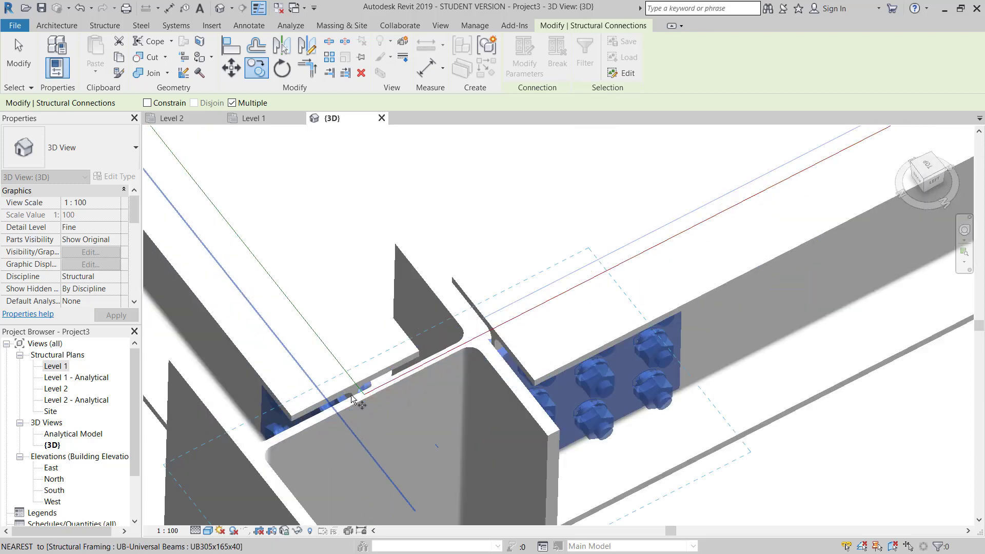
pyautogui.scroll(-4, 370, 399)
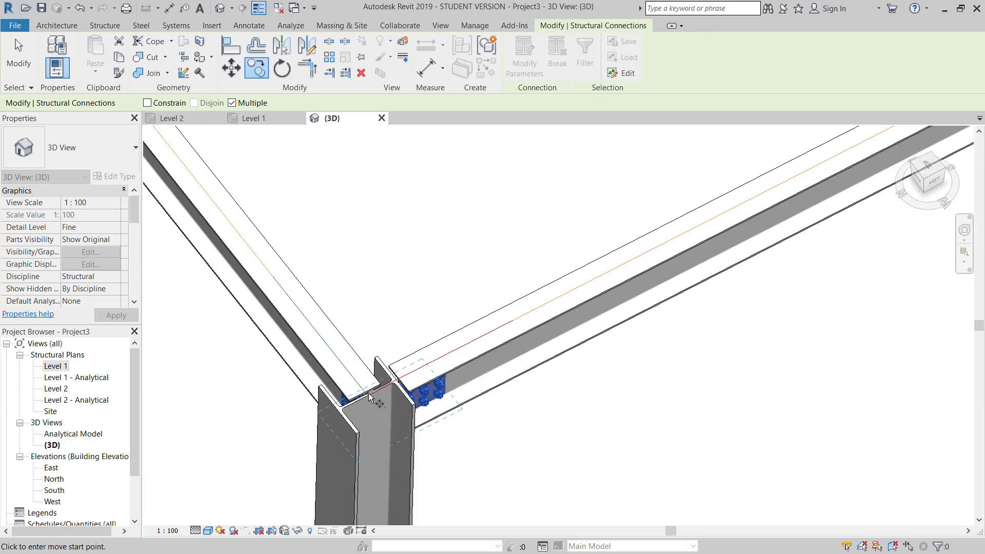
pyautogui.press('Escape')
pyautogui.press('Escape')
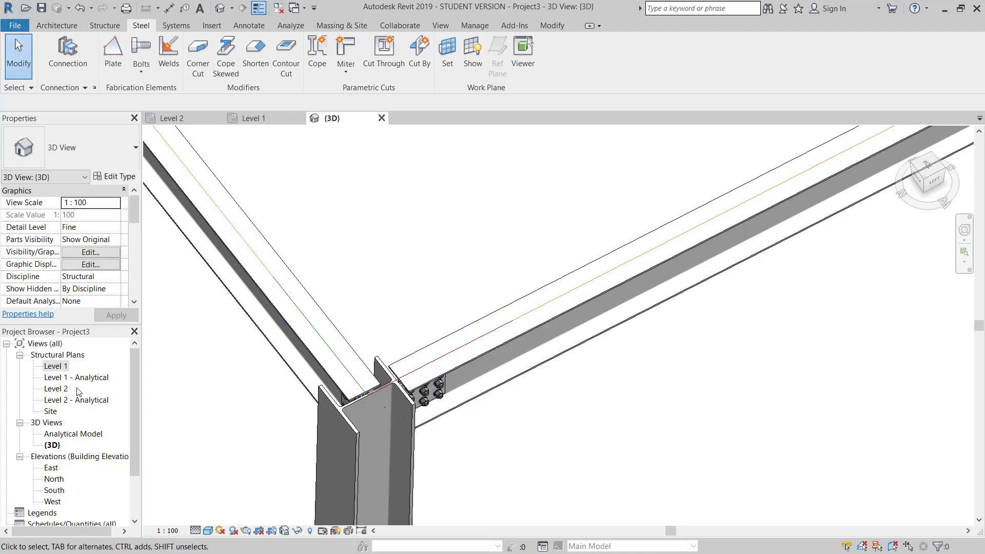
# In the Level 2 plan, copy the upper-left column's two clip angle connections to the lower-left column, using the beam endpoints as reference.
pyautogui.doubleClick(56, 389)
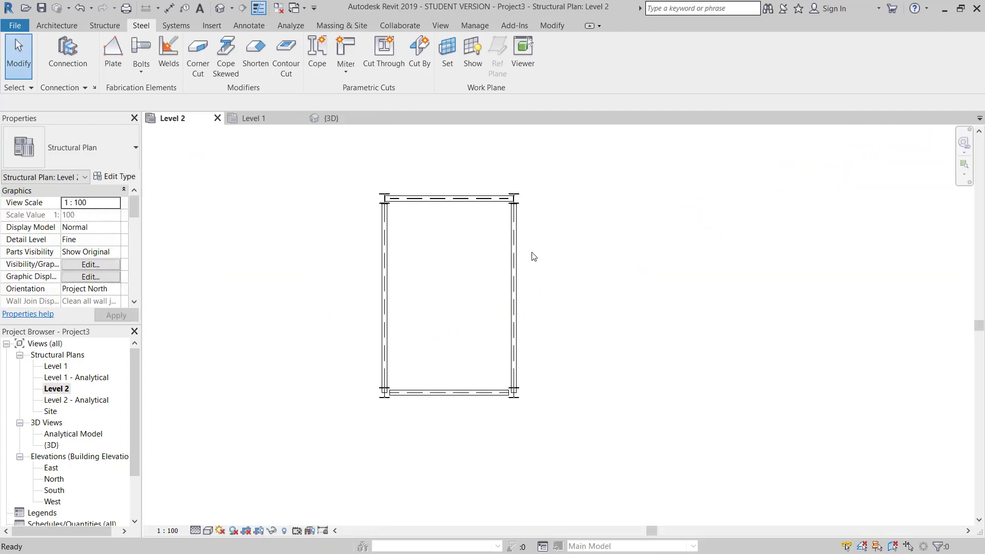
pyautogui.scroll(6, 402, 205)
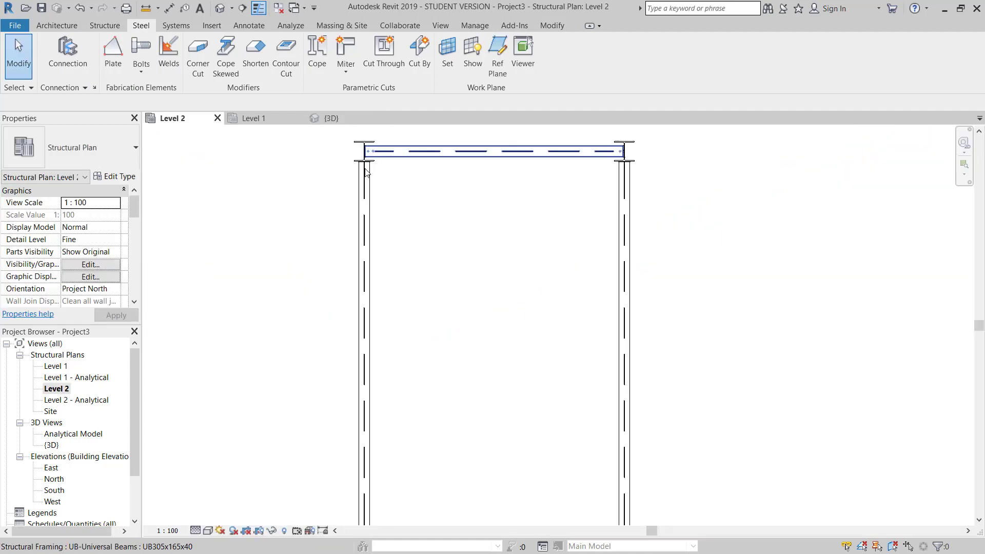
pyautogui.click(358, 207)
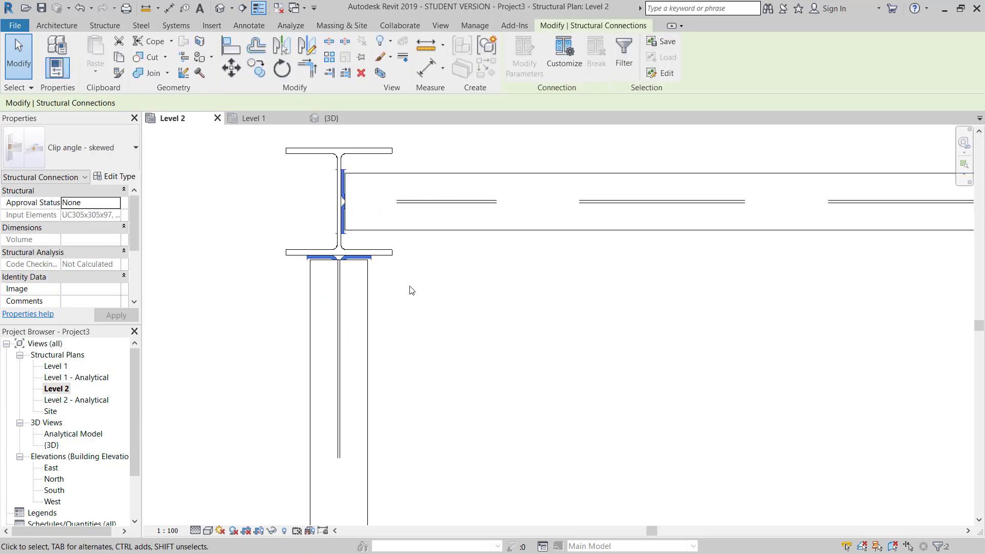
pyautogui.press('c')
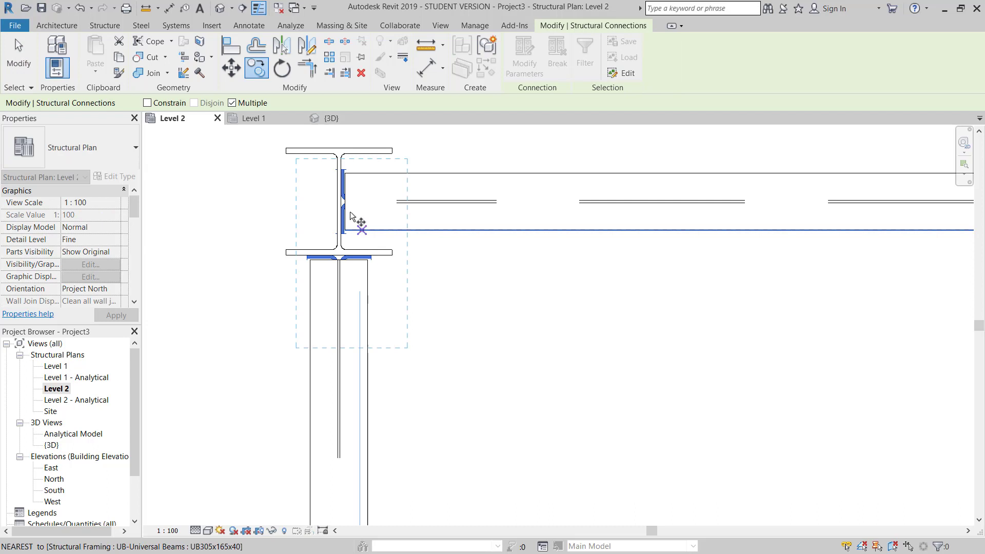
pyautogui.click(339, 201)
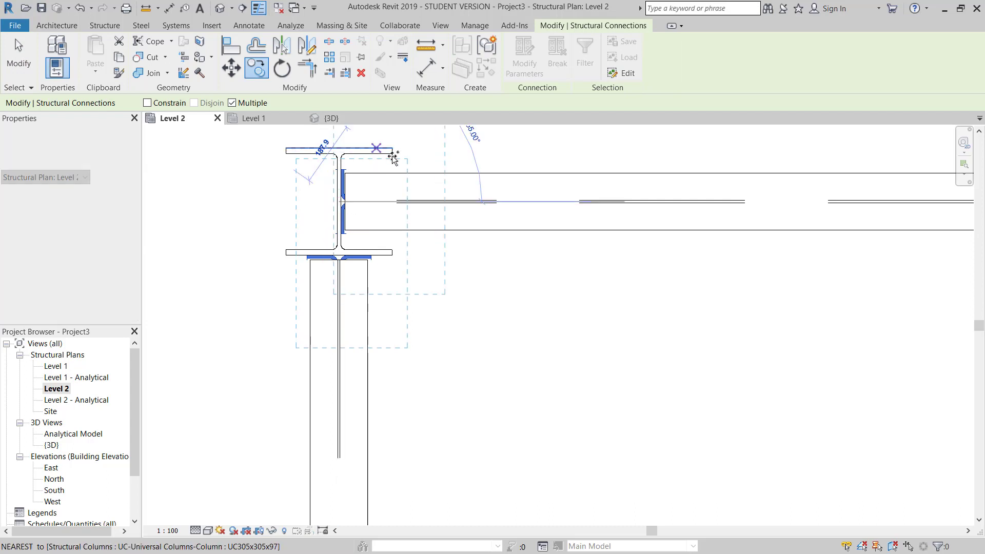
pyautogui.scroll(-5, 418, 326)
pyautogui.scroll(5, 425, 385)
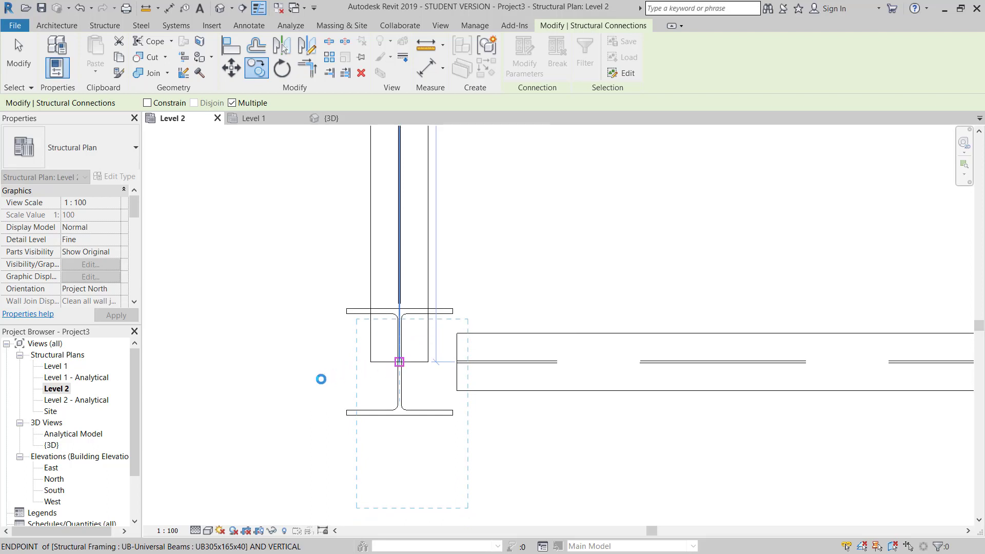
pyautogui.click(399, 361)
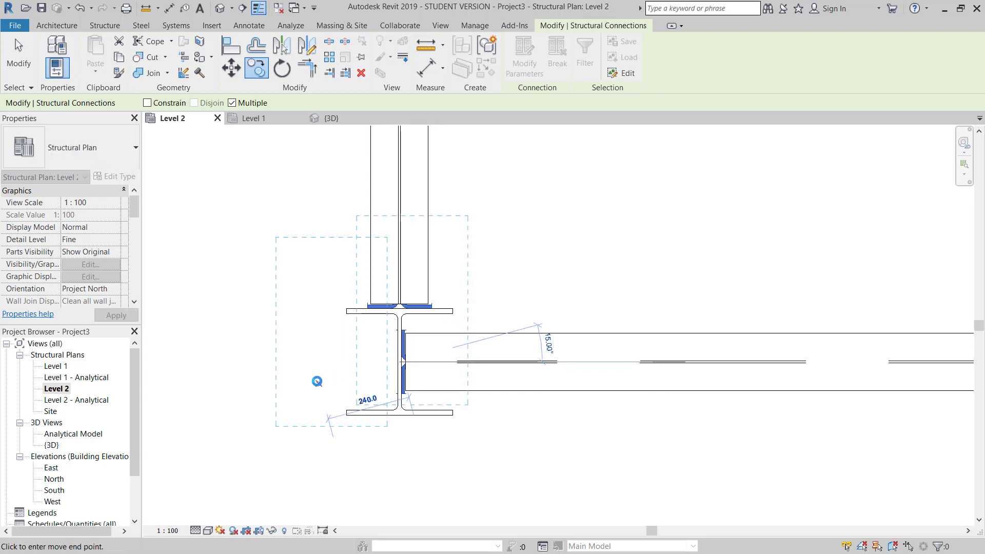
# Copy the two clip angle connections to the lower-right column as well, using the beam endpoint as reference, and finish the copy.
pyautogui.scroll(-5, 429, 379)
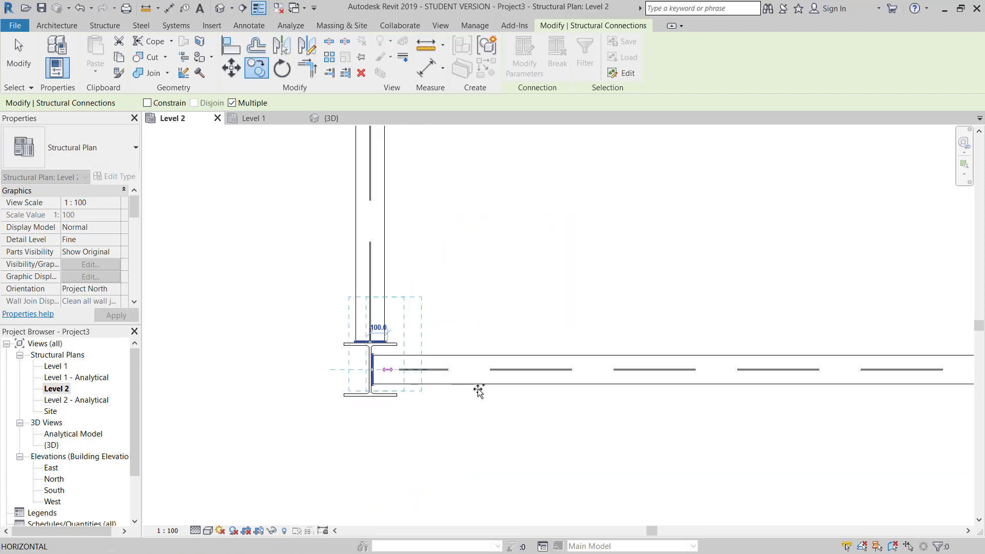
pyautogui.scroll(5, 572, 390)
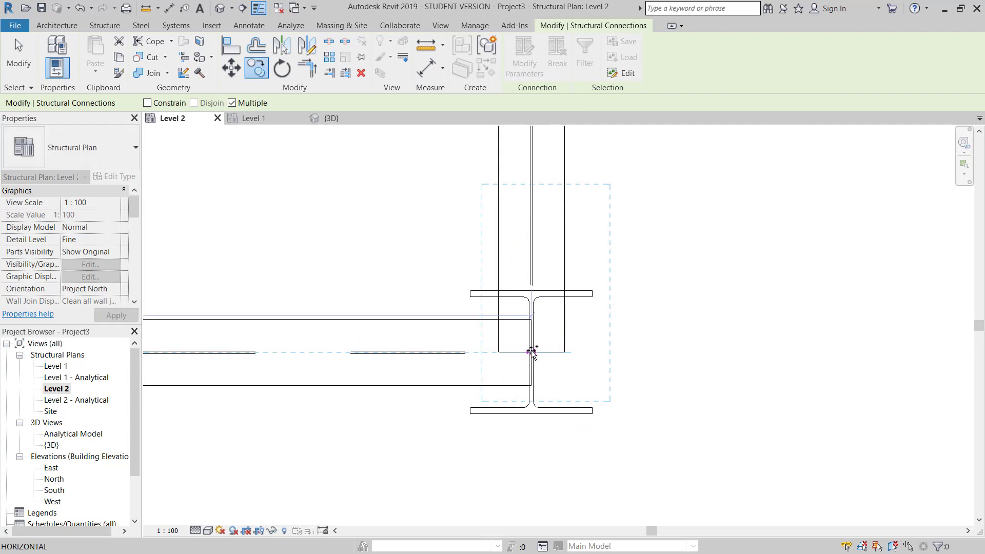
pyautogui.scroll(3, 535, 352)
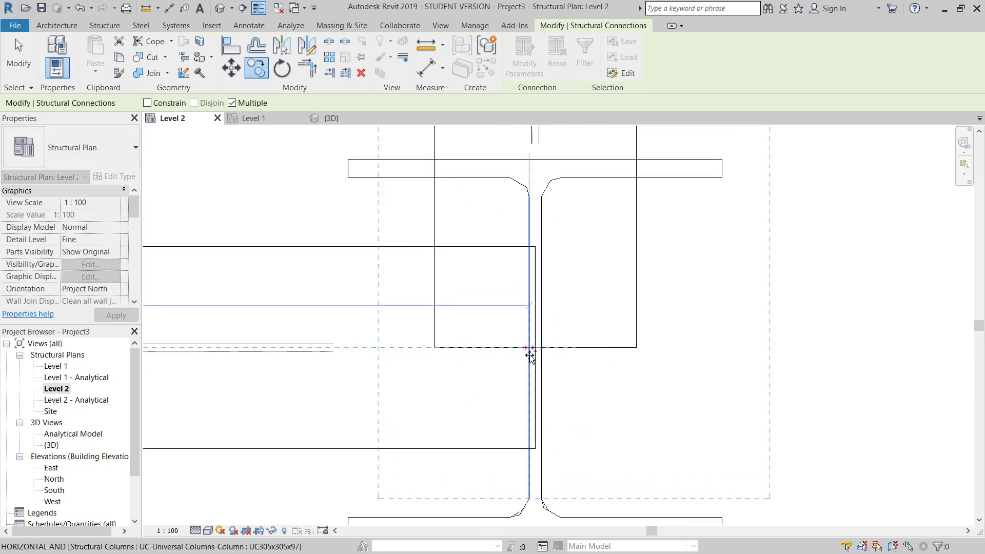
pyautogui.click(541, 341)
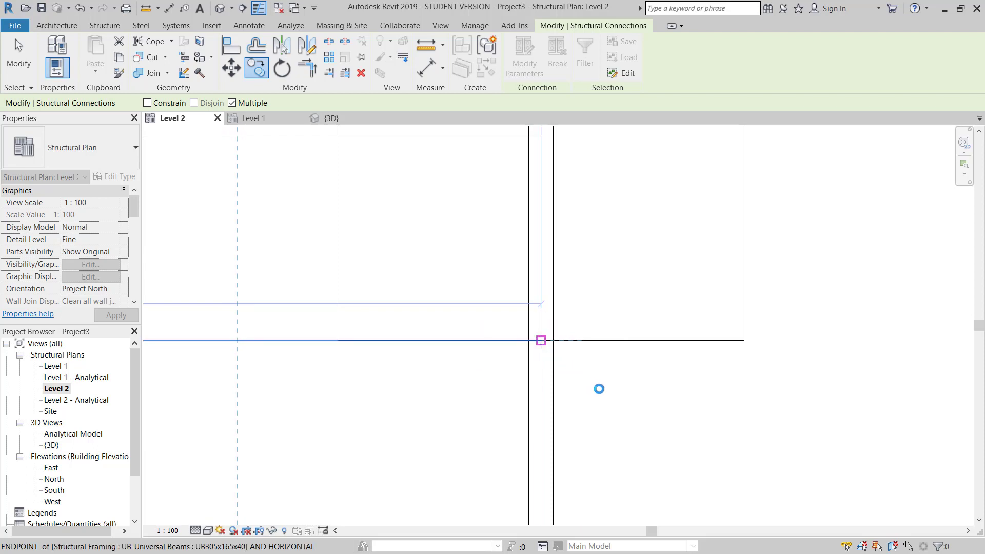
pyautogui.scroll(4, 627, 396)
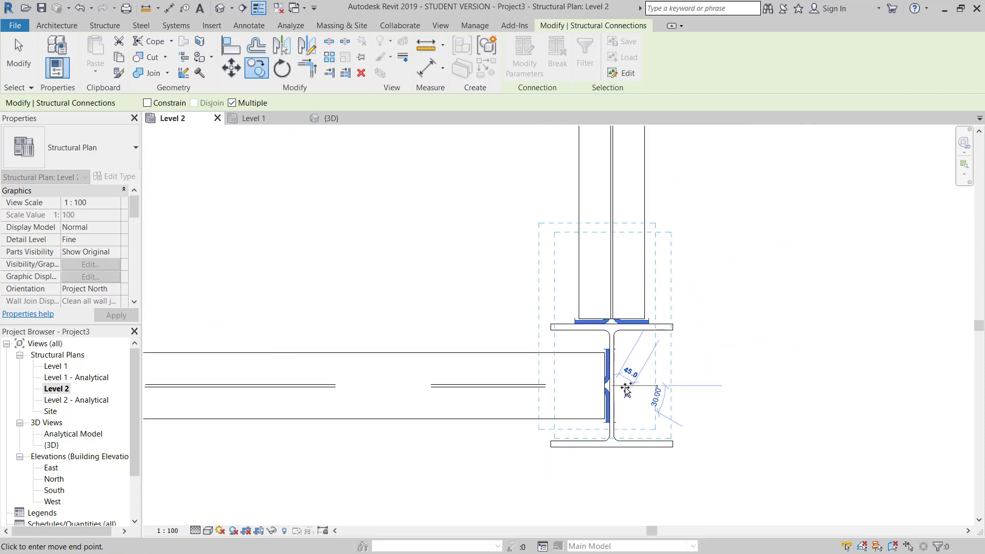
pyautogui.scroll(-2, 627, 396)
pyautogui.scroll(-4, 641, 357)
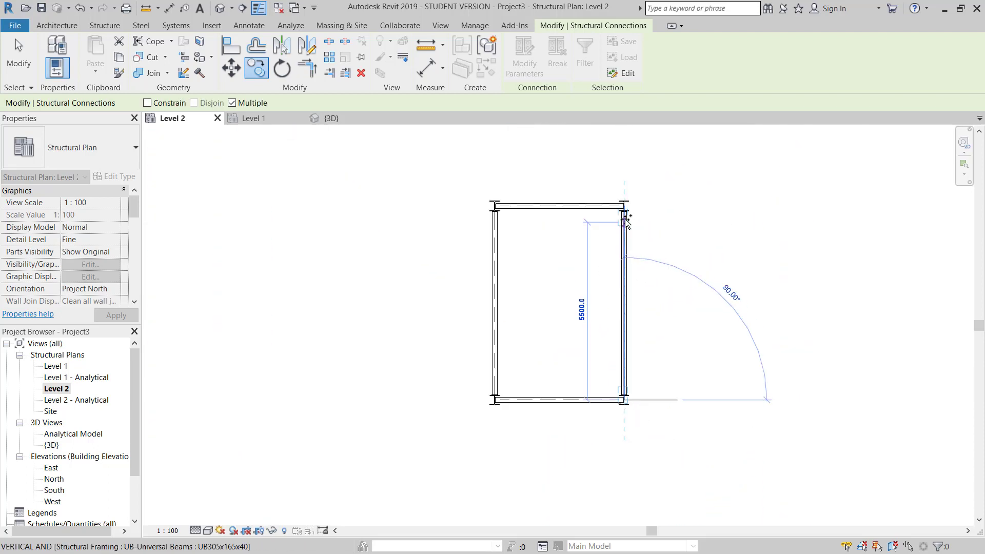
pyautogui.moveTo(616, 428); pyautogui.dragTo(627, 222, button='middle')
pyautogui.press('Escape')
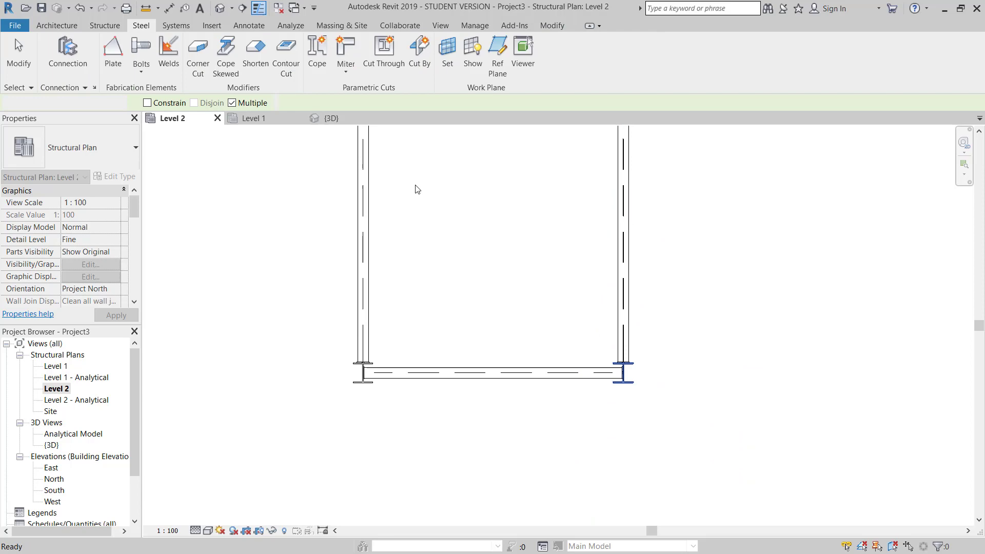
# Examine the clip angle connections and their bolts at the lower-right column and neighbouring columns in the 3D view.
pyautogui.click(343, 118)
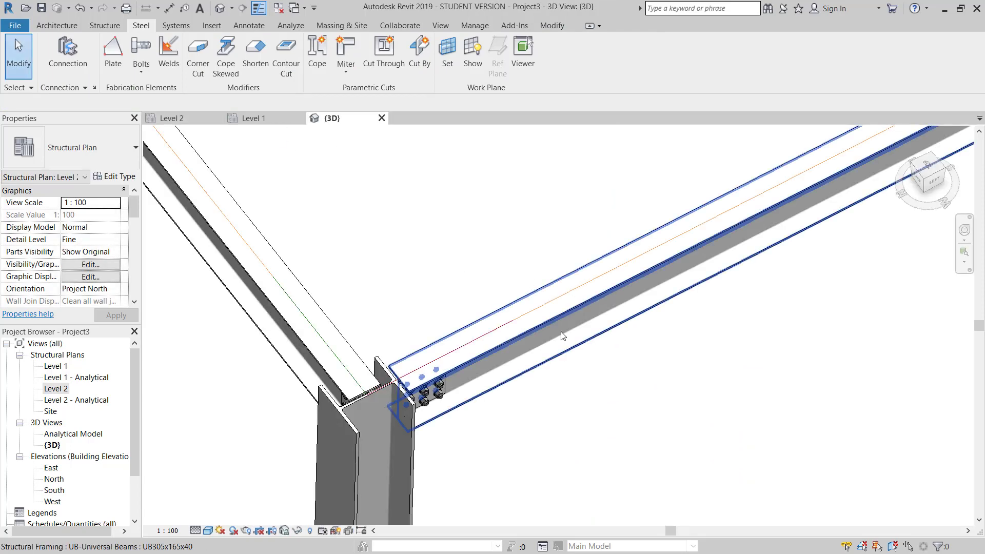
pyautogui.scroll(-4, 528, 337)
pyautogui.keyDown('shift'); pyautogui.moveTo(530, 359); pyautogui.dragTo(687, 321, button='middle'); pyautogui.keyUp('shift')
pyautogui.scroll(5, 768, 263)
pyautogui.scroll(-2, 743, 272)
pyautogui.click(728, 274)
pyautogui.scroll(-2, 721, 279)
pyautogui.scroll(6, 703, 256)
pyautogui.scroll(-10, 688, 321)
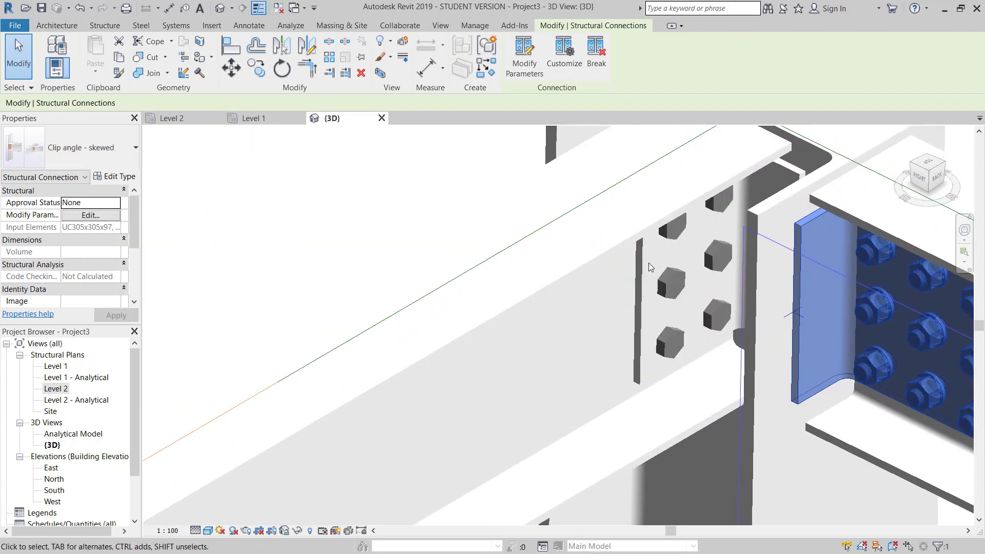
pyautogui.scroll(10, 565, 294)
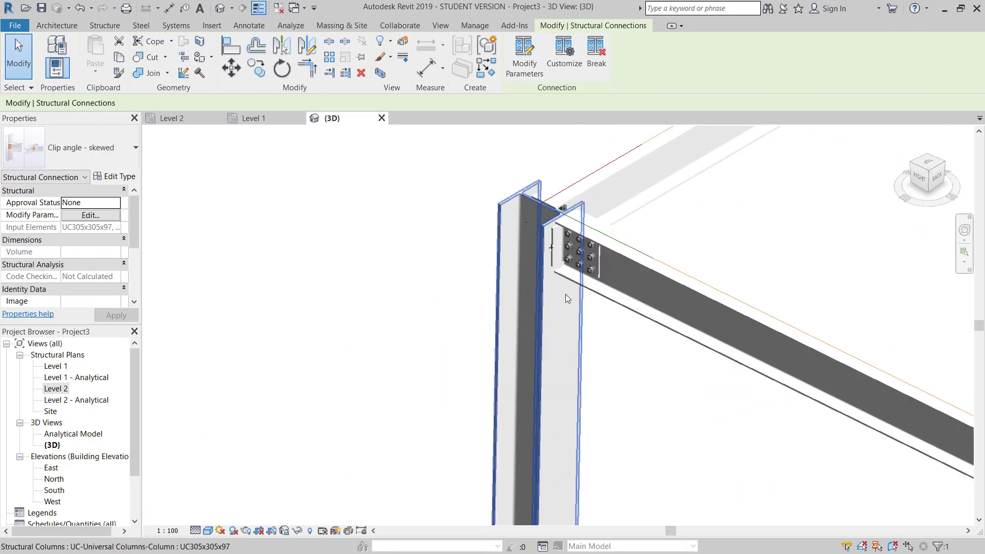
pyautogui.keyDown('shift'); pyautogui.moveTo(581, 293); pyautogui.dragTo(341, 315, button='middle'); pyautogui.keyUp('shift')
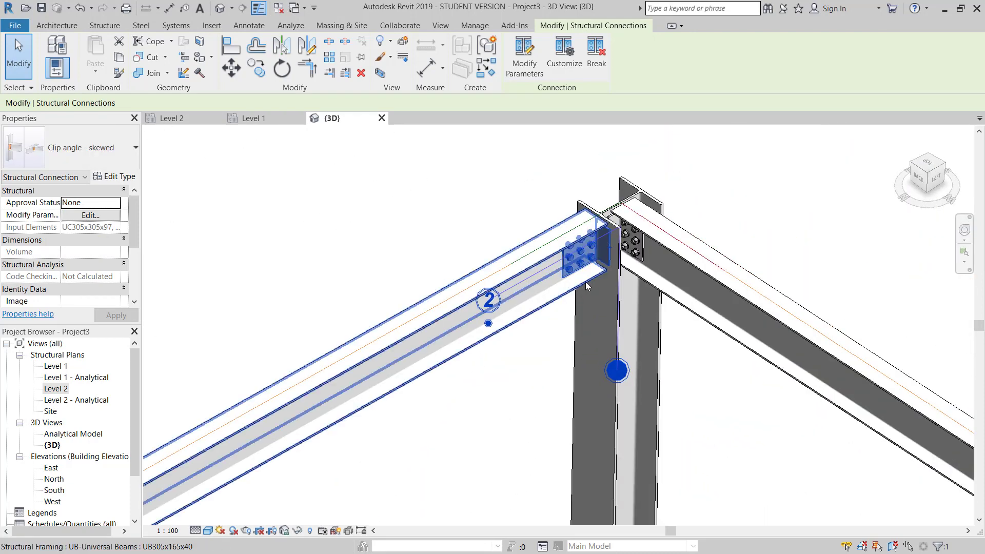
pyautogui.scroll(-5, 665, 224)
pyautogui.scroll(7, 404, 369)
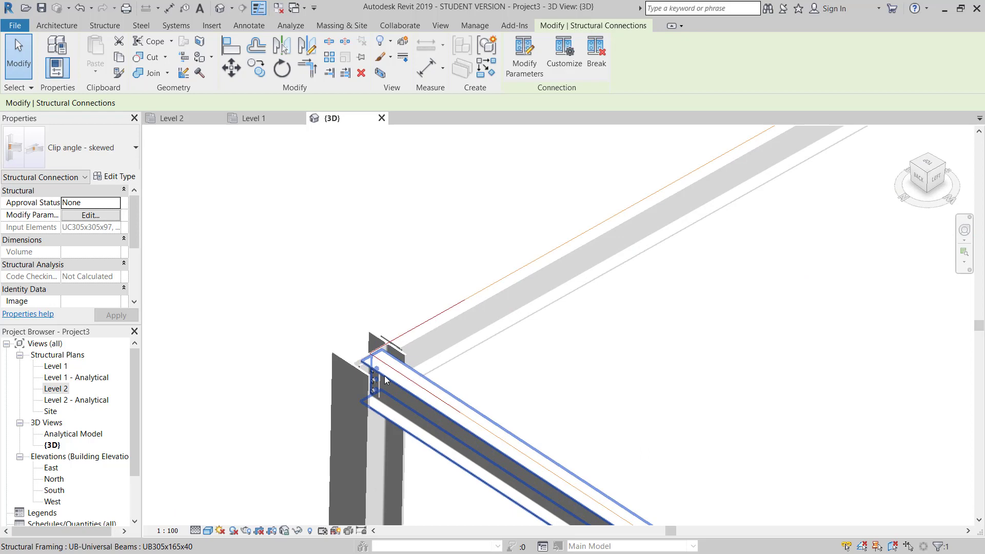
# Delete the two skewed clip angle connections at the upper-right column in the 3D view.
pyautogui.click(352, 398)
pyautogui.scroll(1, 411, 354)
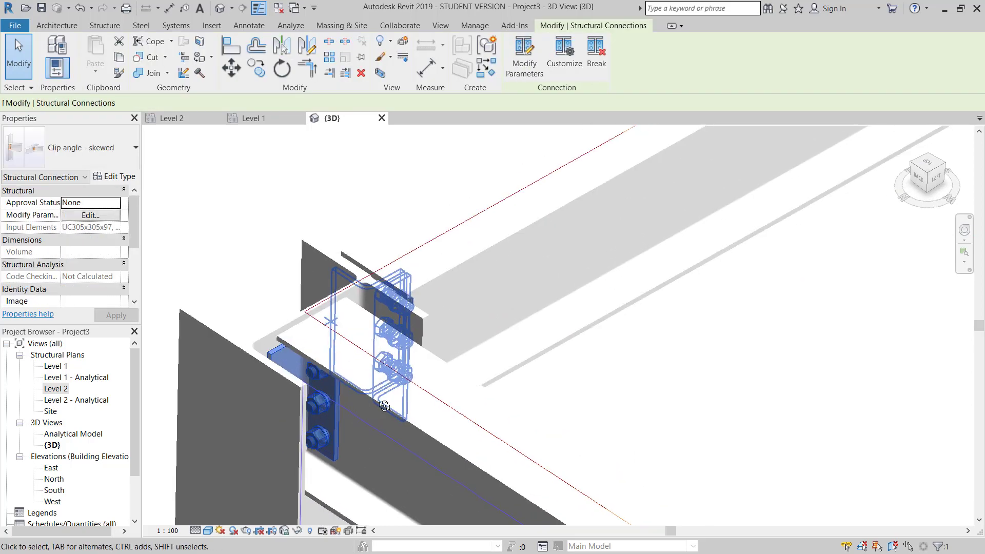
pyautogui.keyDown('shift'); pyautogui.moveTo(390, 426); pyautogui.dragTo(280, 452, button='middle'); pyautogui.keyUp('shift')
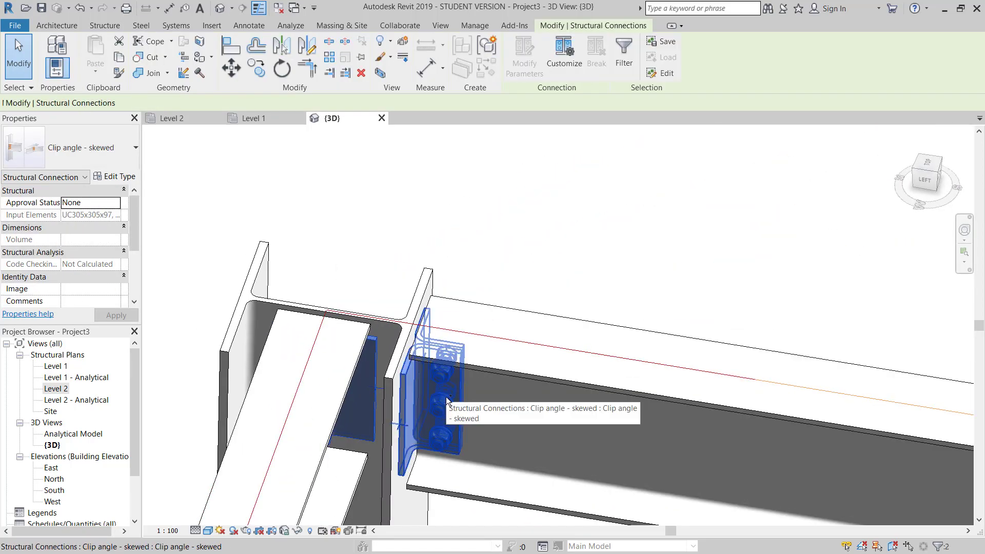
pyautogui.press('Delete')
pyautogui.scroll(5, 494, 343)
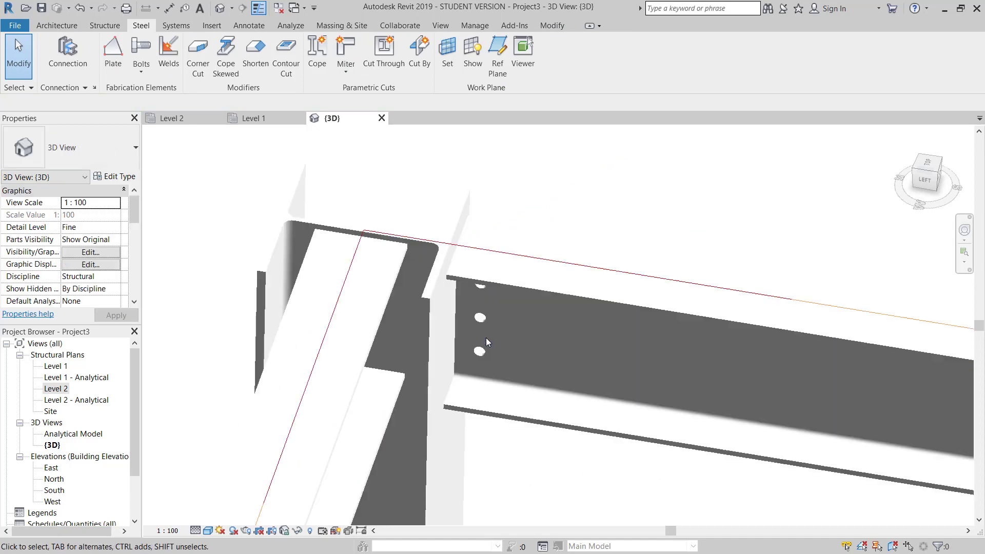
pyautogui.scroll(-5, 485, 301)
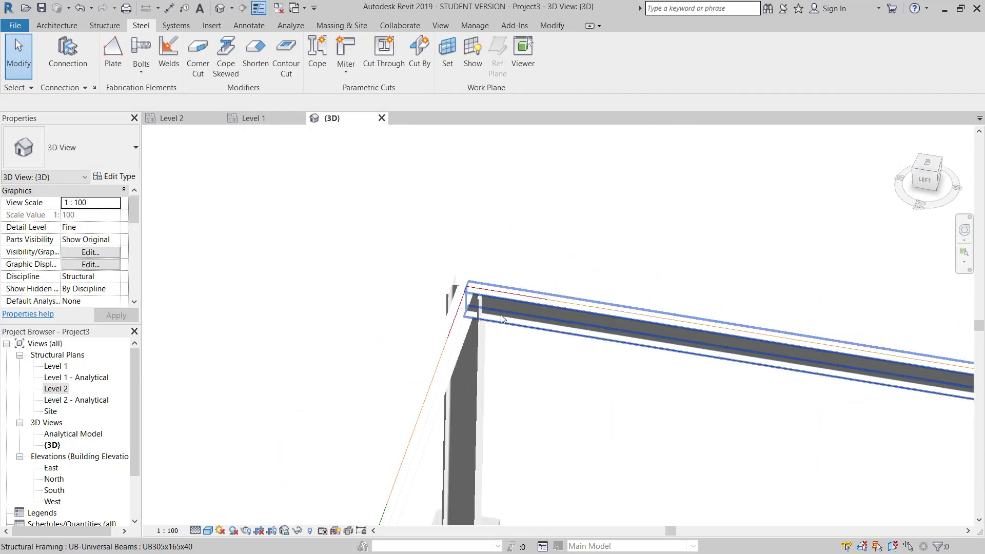
# In the Level 2 plan, copy the lower-right column's two clip angle connections to the upper-right column, using the beam endpoints as reference.
pyautogui.hotkey('ctrl', 'Tab')
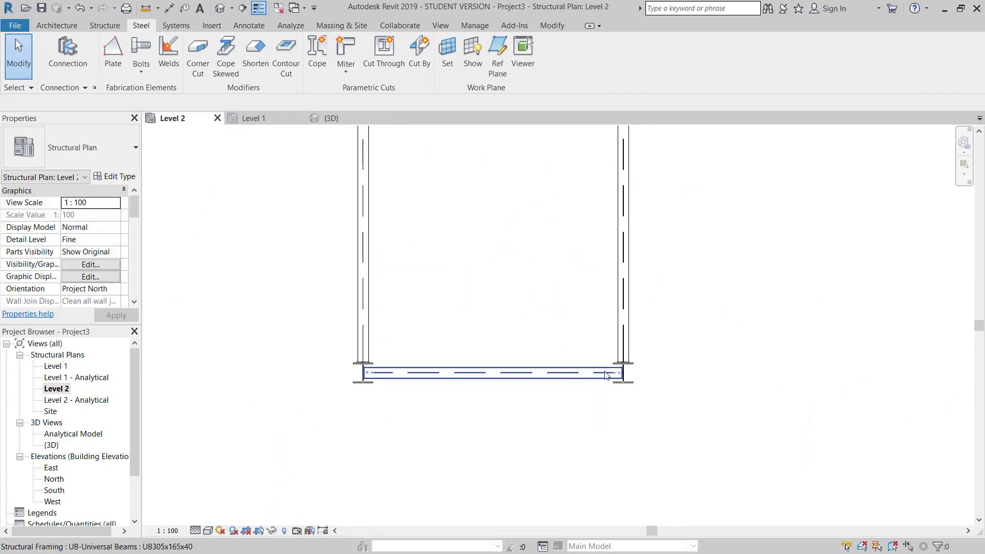
pyautogui.scroll(3, 606, 373)
pyautogui.click(627, 375)
pyautogui.keyDown('ctrl'); pyautogui.click(666, 342); pyautogui.keyUp('ctrl')
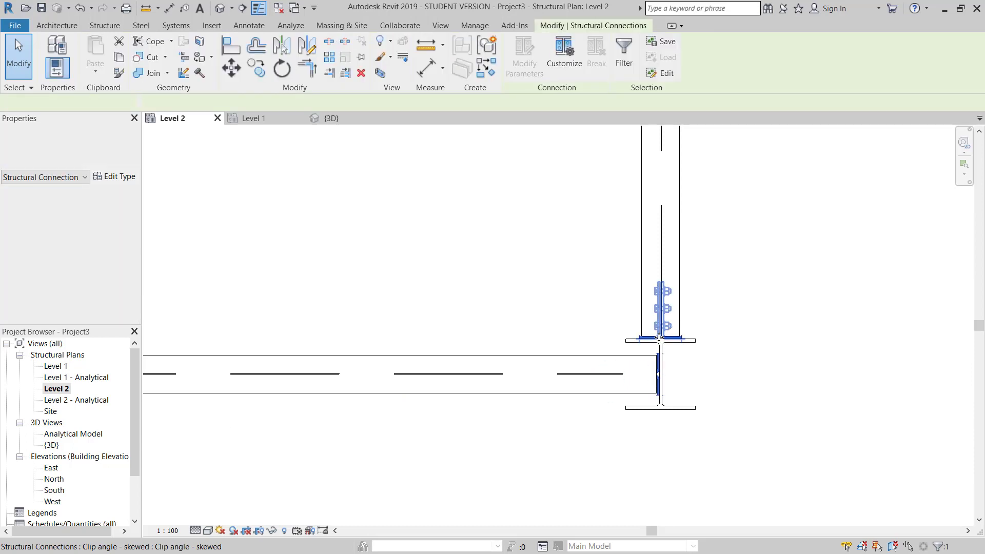
pyautogui.press('c')
pyautogui.press('o')
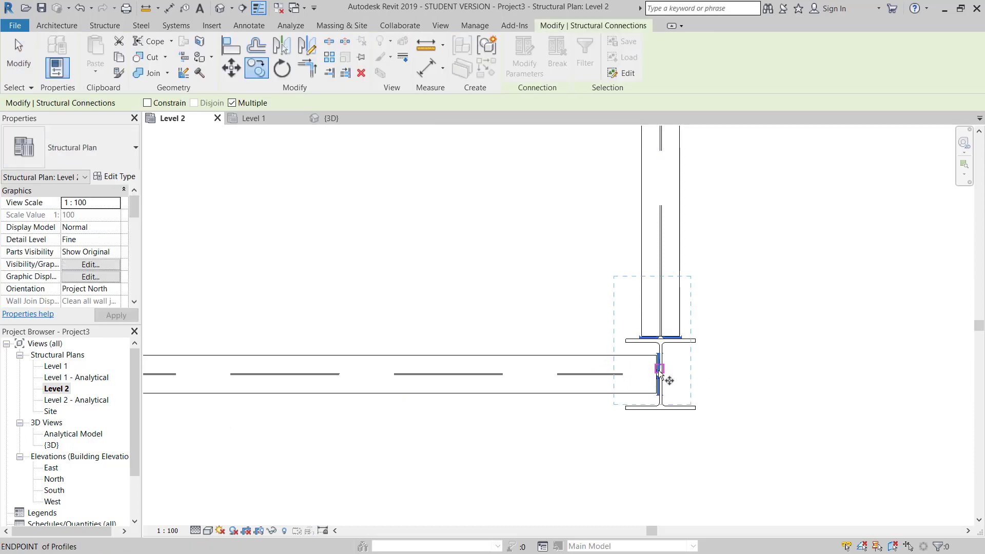
pyautogui.scroll(5, 658, 371)
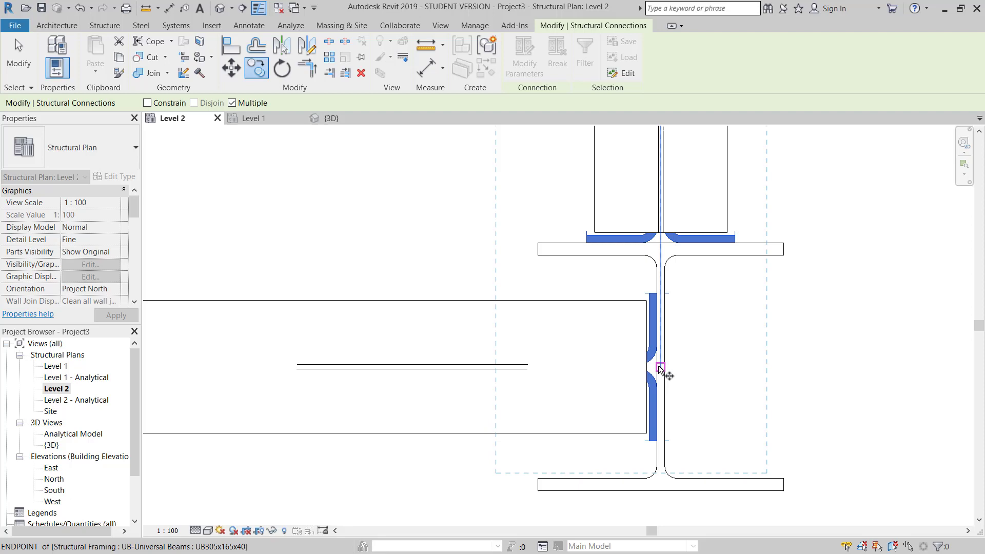
pyautogui.click(660, 367)
pyautogui.scroll(-6, 655, 370)
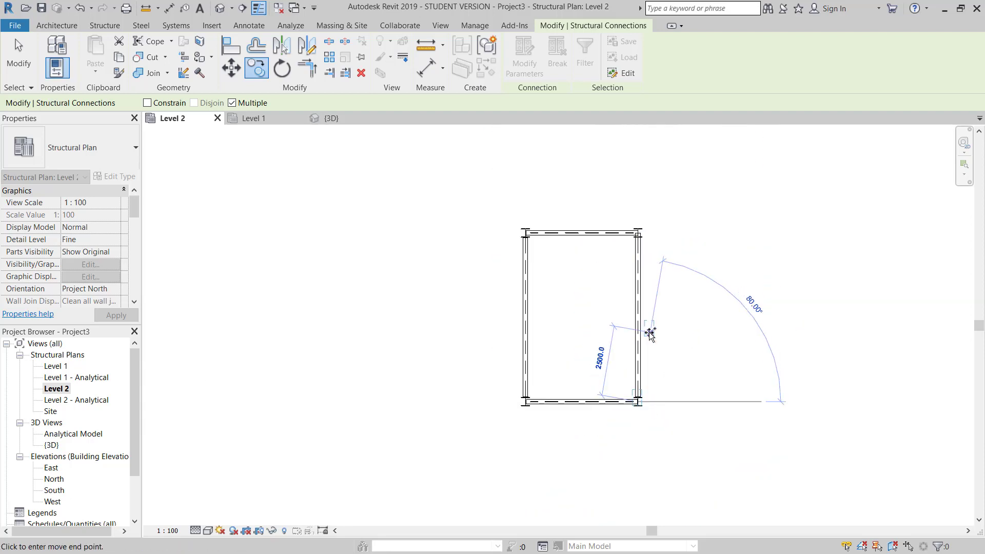
pyautogui.scroll(5, 648, 406)
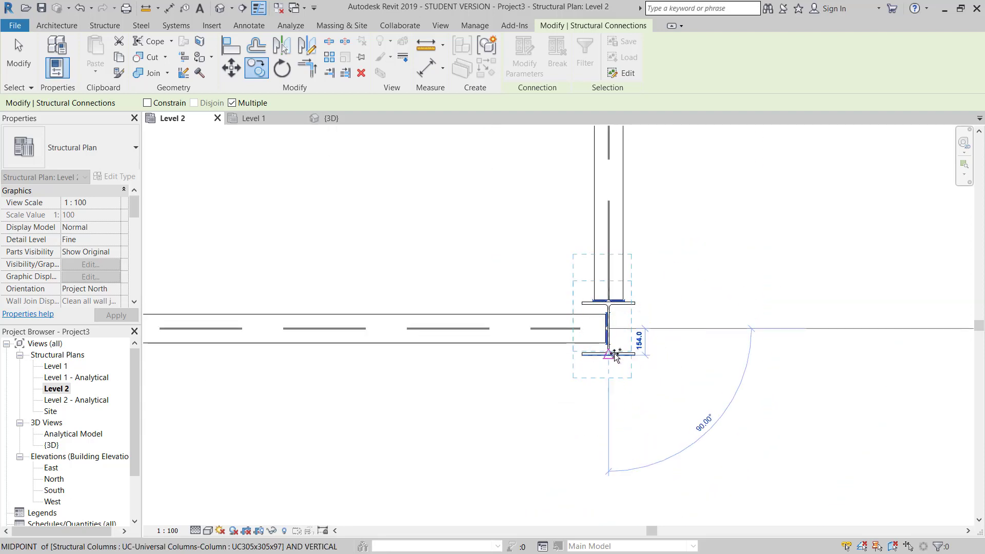
pyautogui.scroll(-5, 601, 215)
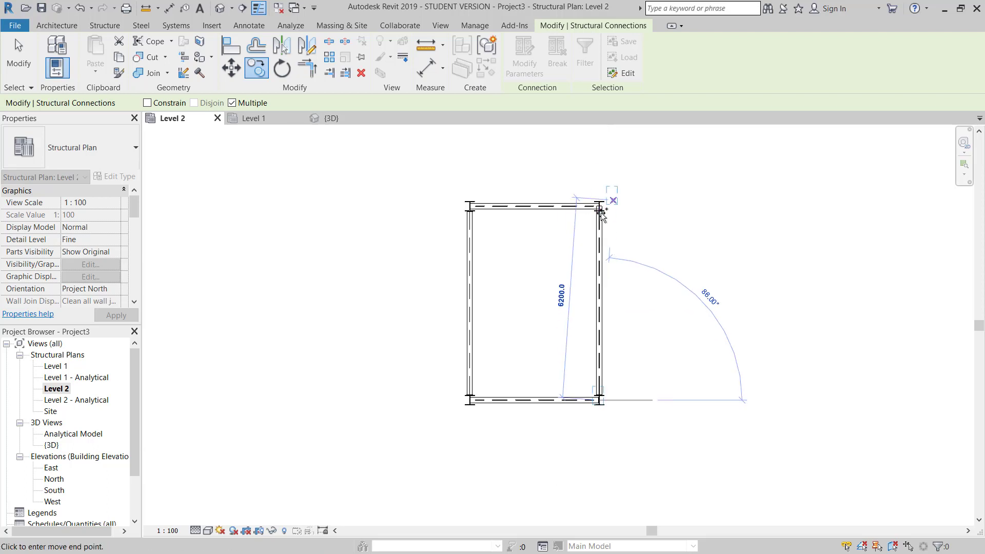
pyautogui.scroll(8, 601, 216)
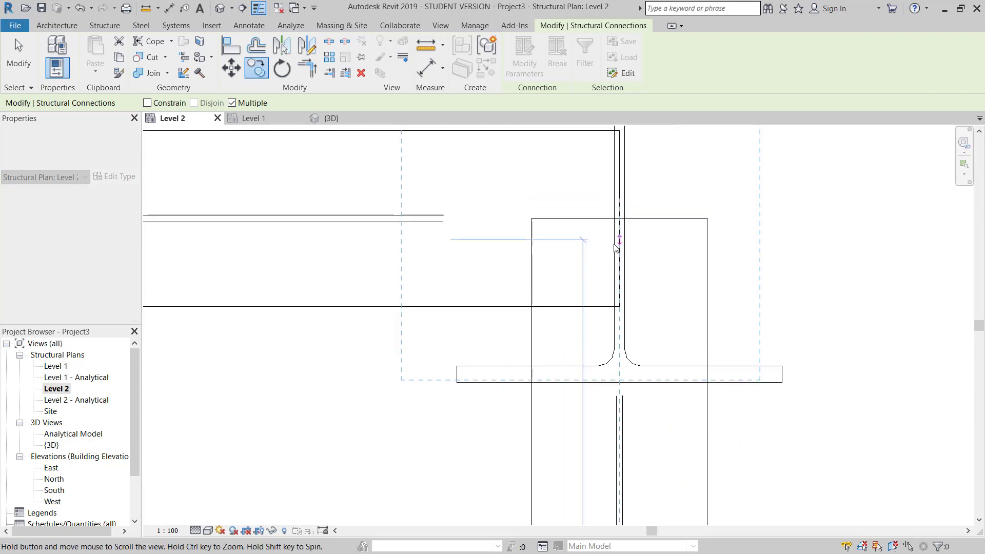
pyautogui.moveTo(614, 244); pyautogui.dragTo(614, 250, button='middle')
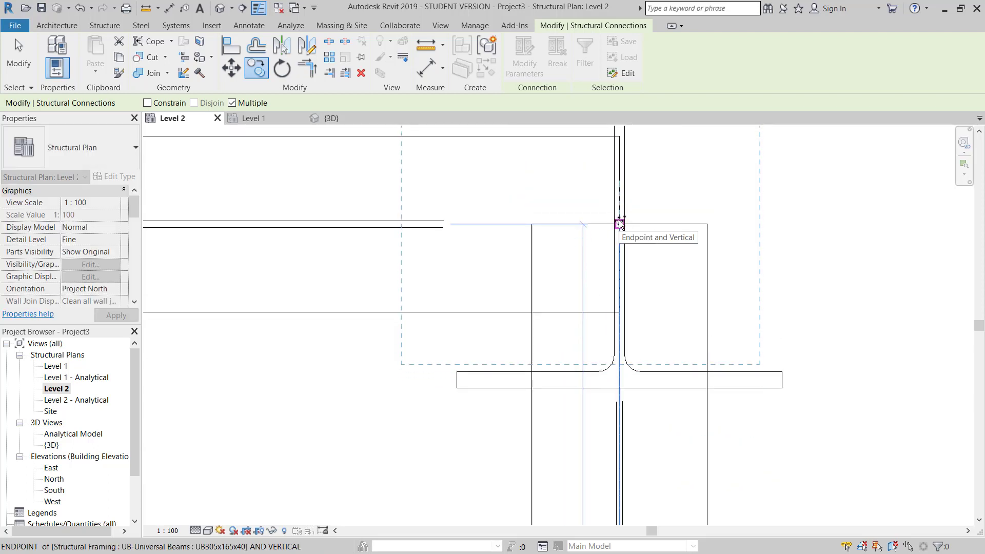
pyautogui.scroll(-2, 619, 223)
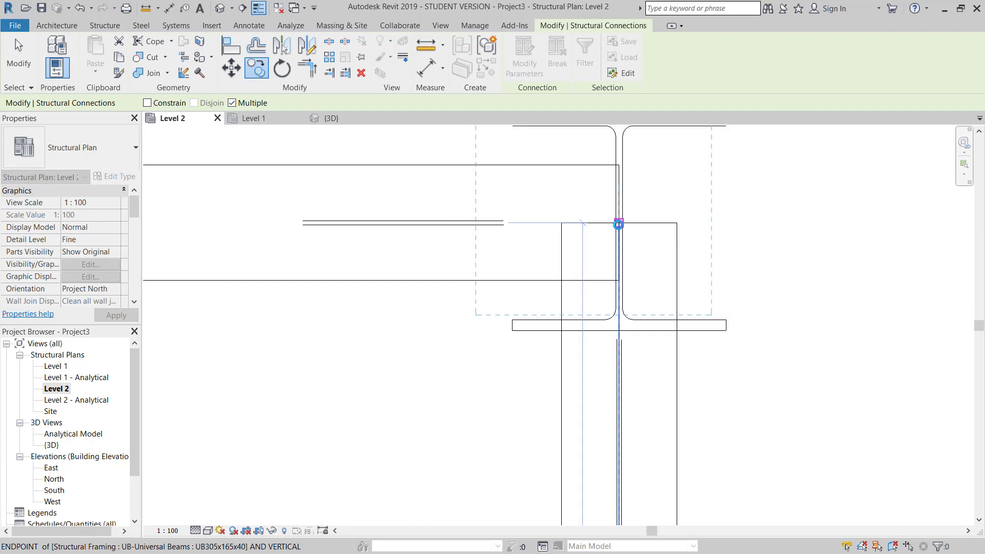
pyautogui.click(618, 225)
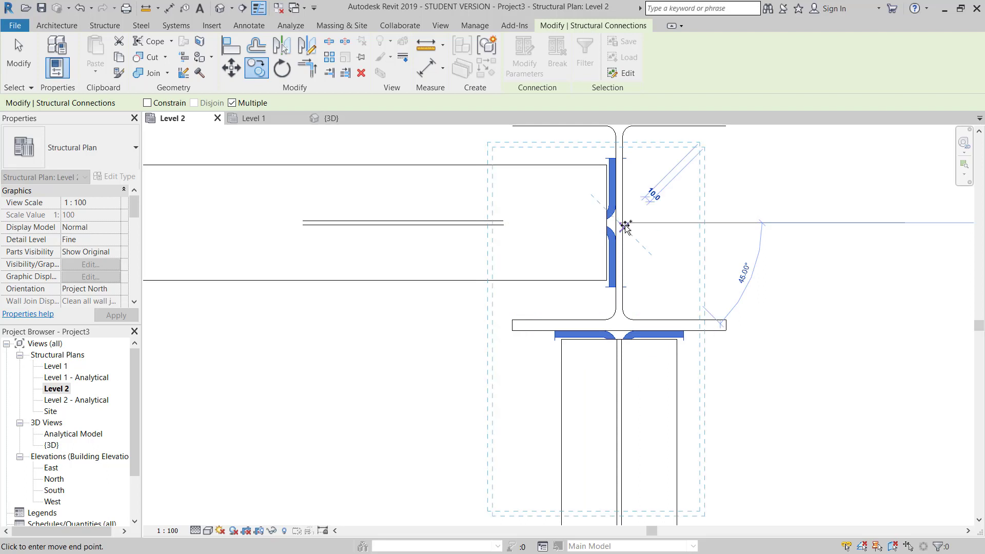
pyautogui.press('Escape')
pyautogui.scroll(-3, 641, 237)
pyautogui.press('Escape')
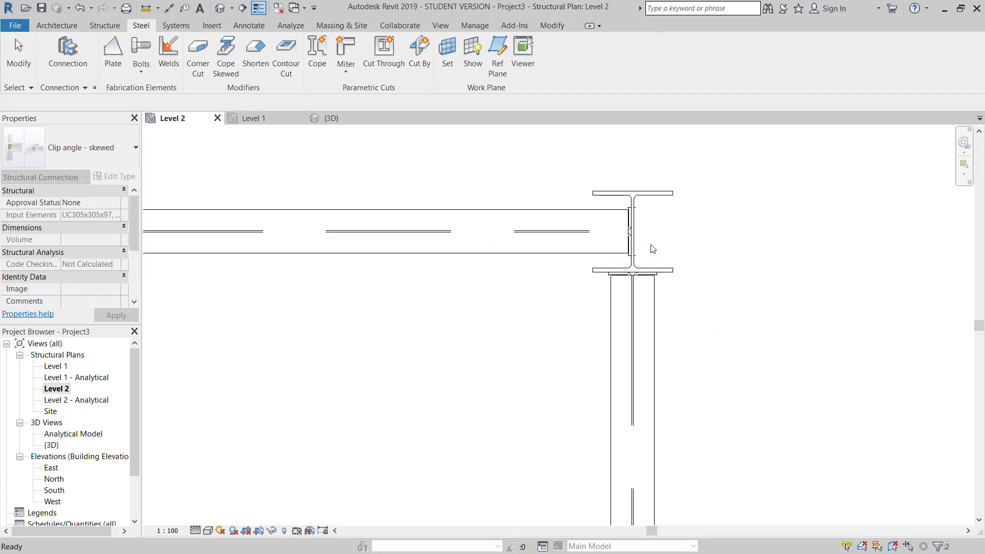
pyautogui.press('Escape')
# Examine the clip angle connections at all column tops and the column bases in the 3D view.
pyautogui.click(331, 118)
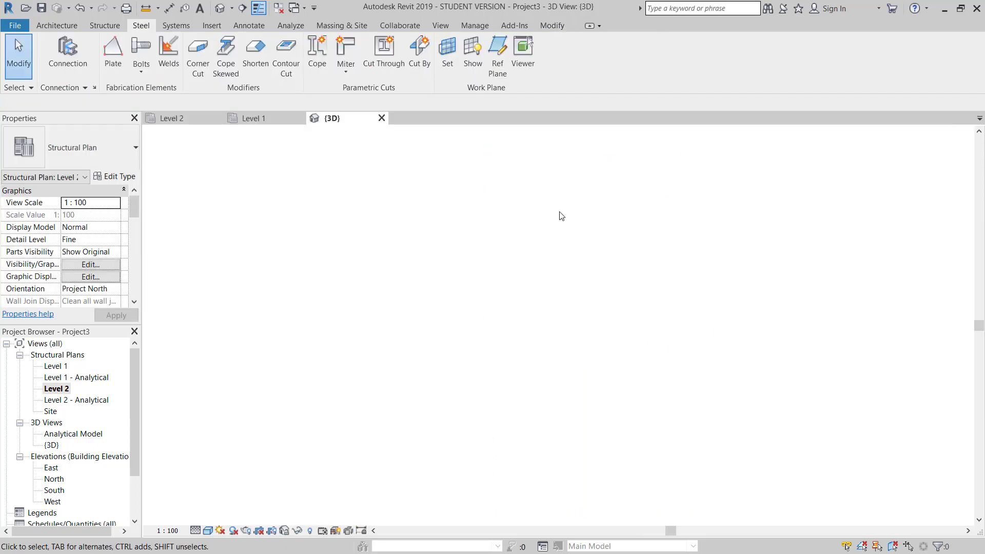
pyautogui.keyDown('shift'); pyautogui.moveTo(539, 323); pyautogui.dragTo(440, 237, button='middle'); pyautogui.keyUp('shift')
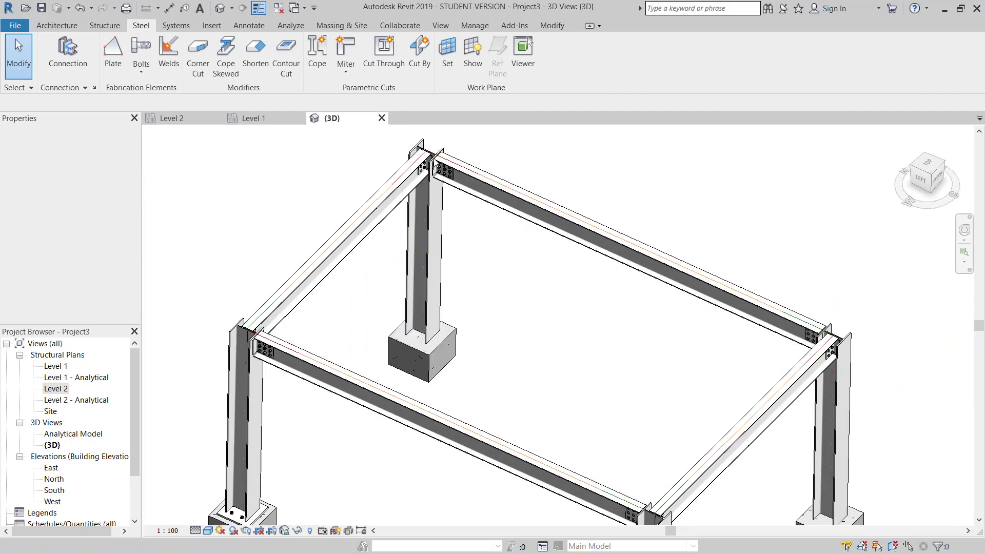
pyautogui.scroll(8, 435, 162)
pyautogui.keyDown('shift'); pyautogui.moveTo(512, 189); pyautogui.dragTo(475, 260, button='middle'); pyautogui.keyUp('shift')
pyautogui.scroll(-4, 467, 205)
pyautogui.keyDown('shift'); pyautogui.moveTo(465, 200); pyautogui.dragTo(394, 213, button='middle'); pyautogui.keyUp('shift')
pyautogui.scroll(-3, 394, 214)
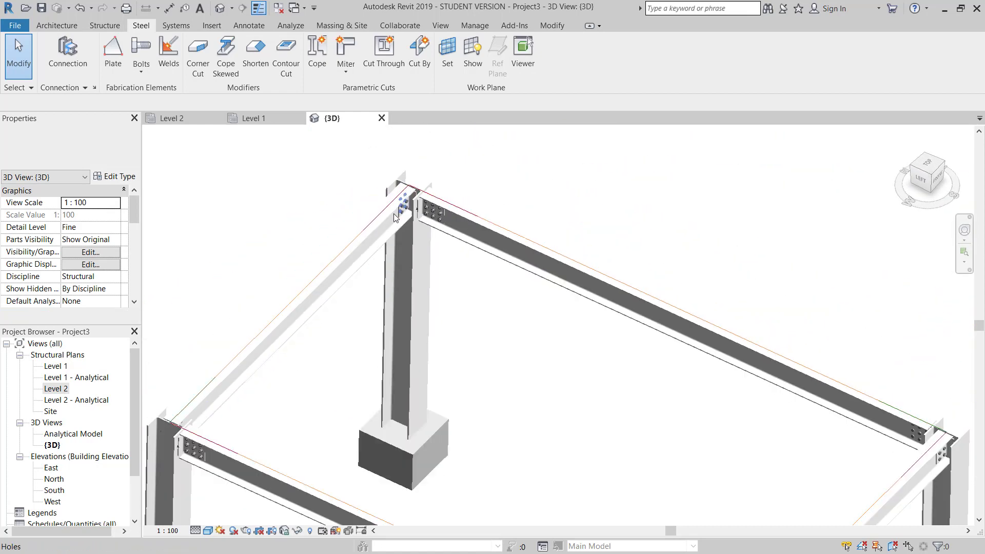
pyautogui.scroll(-5, 393, 214)
pyautogui.keyDown('shift'); pyautogui.moveTo(531, 266); pyautogui.dragTo(593, 200, button='middle'); pyautogui.keyUp('shift')
pyautogui.scroll(6, 527, 148)
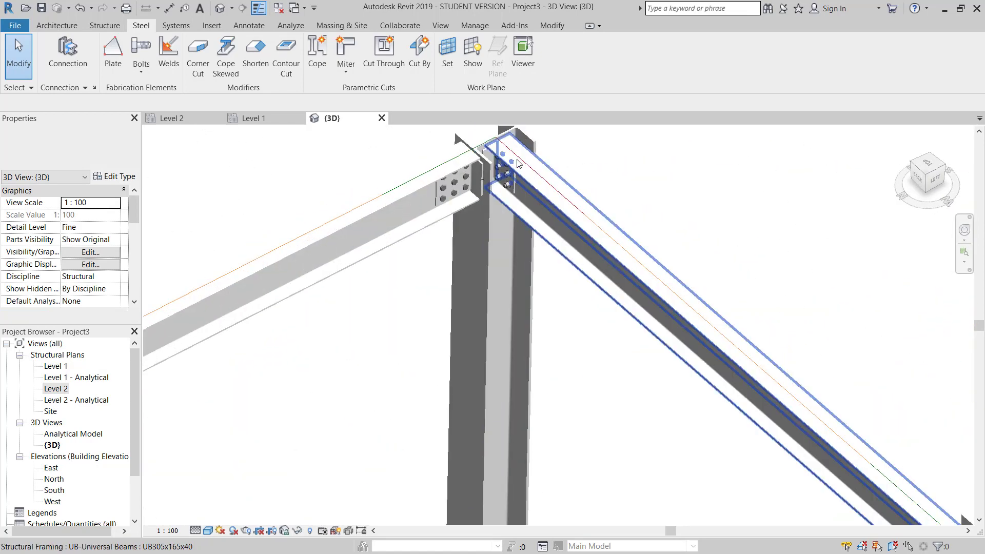
pyautogui.scroll(3, 518, 163)
pyautogui.scroll(-7, 472, 198)
pyautogui.keyDown('shift'); pyautogui.moveTo(577, 295); pyautogui.dragTo(551, 318, button='middle'); pyautogui.keyUp('shift')
pyautogui.moveTo(490, 329); pyautogui.dragTo(559, 228, button='middle')
pyautogui.moveTo(425, 330); pyautogui.dragTo(473, 224, button='middle')
pyautogui.scroll(1, 457, 267)
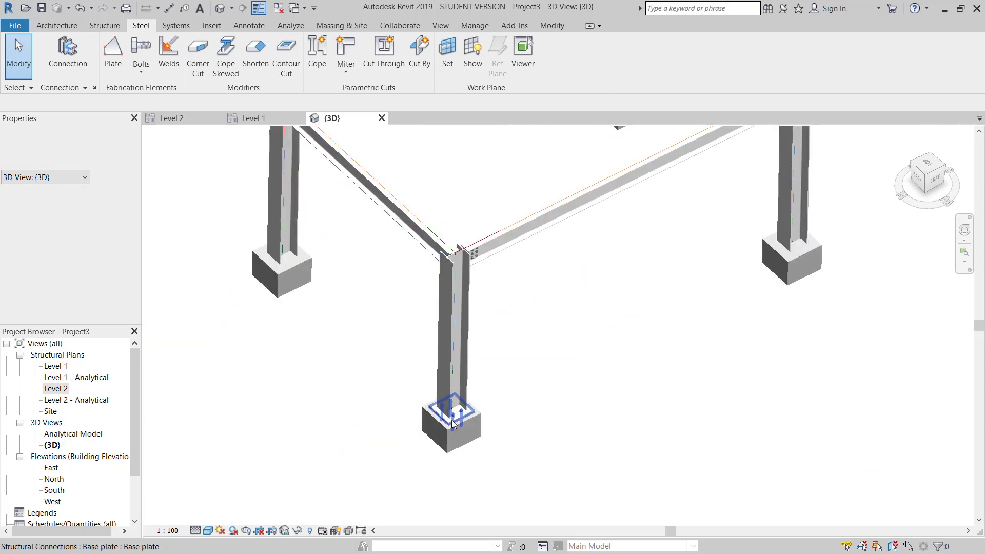
pyautogui.scroll(6, 453, 423)
pyautogui.click(504, 361)
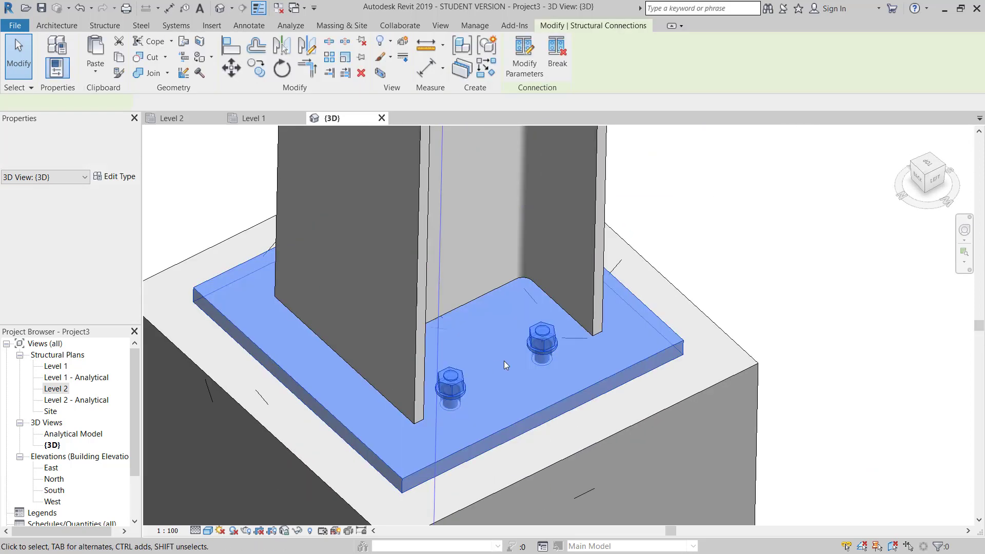
pyautogui.scroll(-5, 504, 361)
pyautogui.press('c')
pyautogui.press('o')
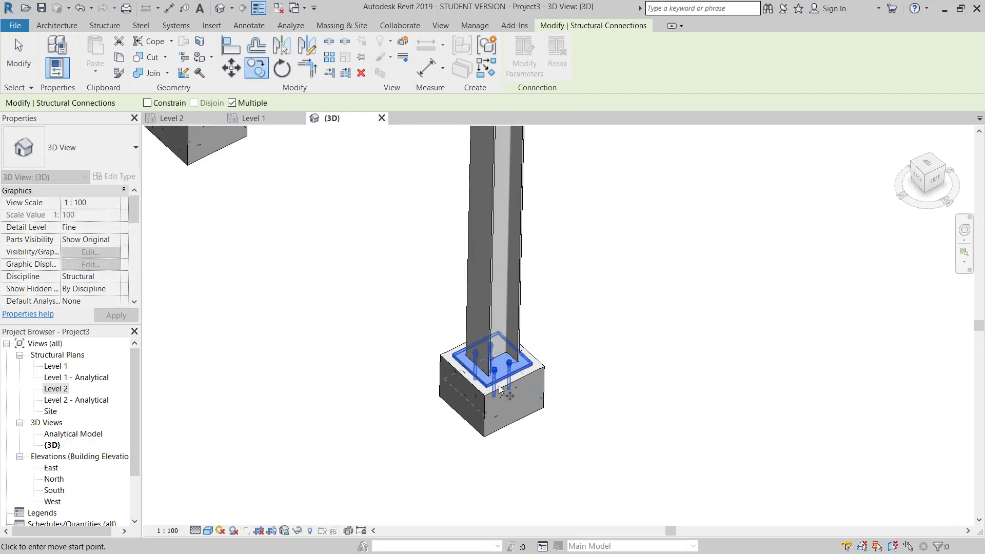
pyautogui.scroll(2, 500, 370)
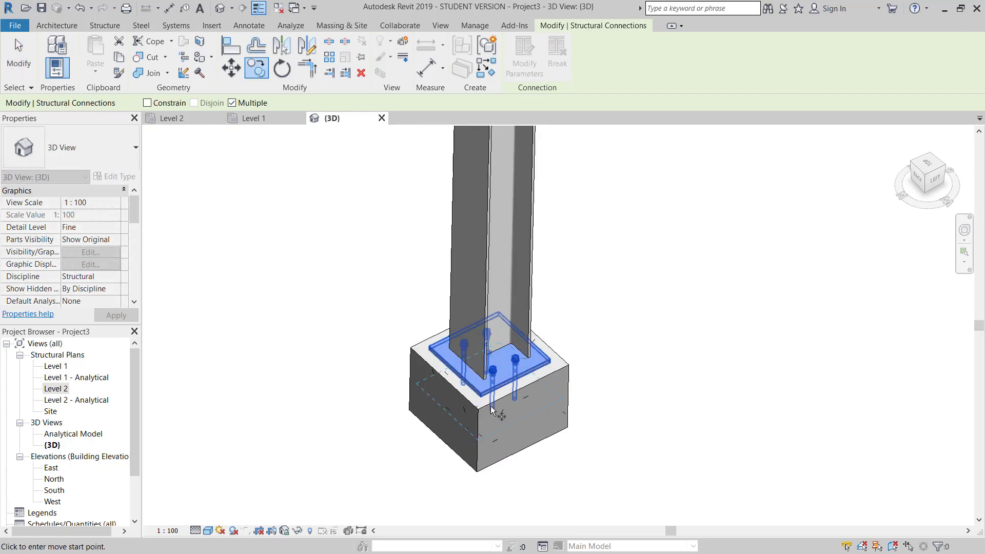
pyautogui.press('Escape')
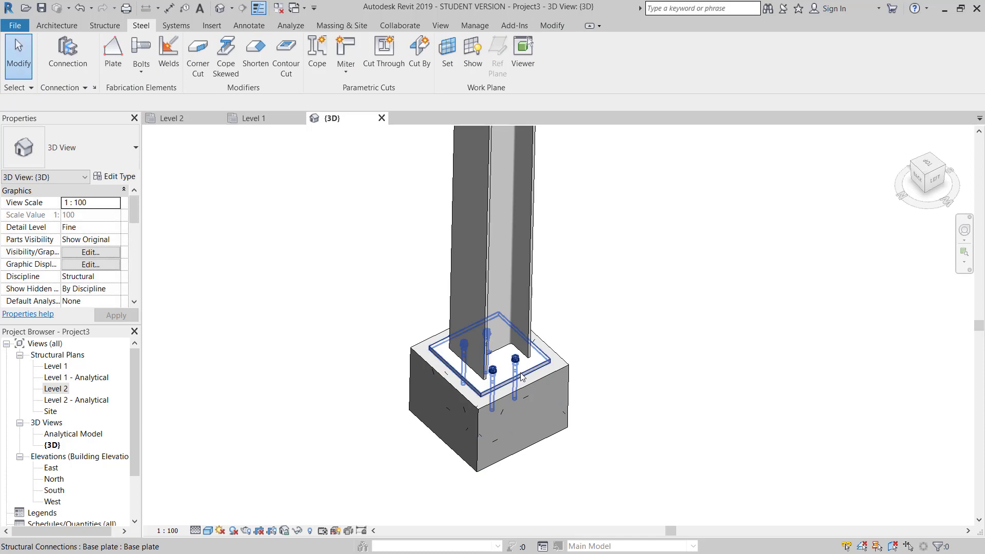
pyautogui.press('Escape')
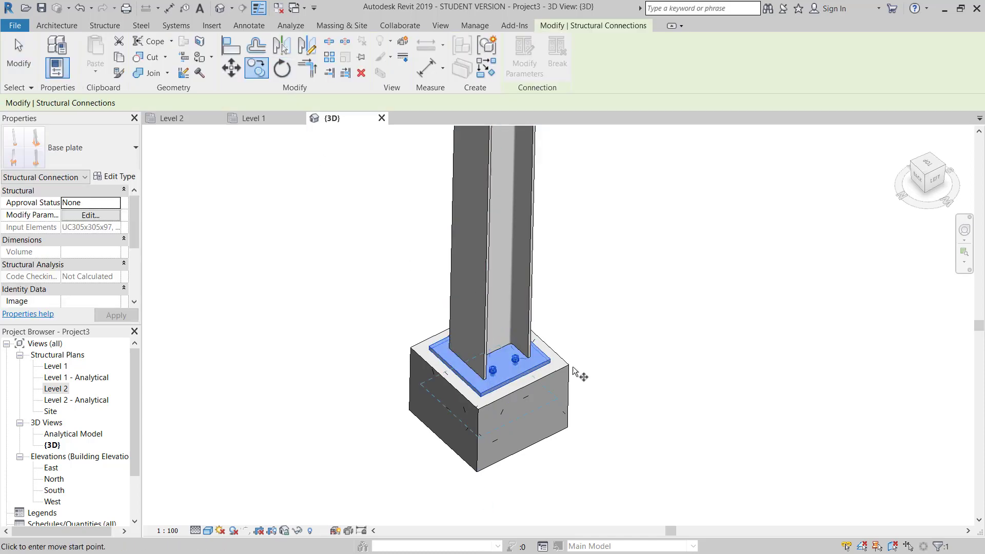
# Copy the front column's base plate to the other three columns in the 3D view, using the footing corner endpoints as reference.
pyautogui.press('c')
pyautogui.press('o')
pyautogui.scroll(-4, 566, 364)
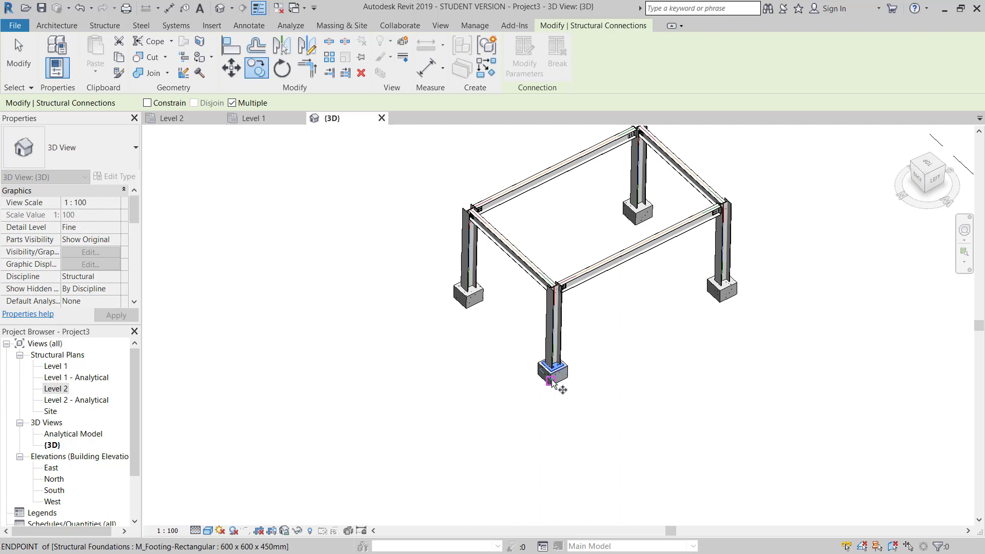
pyautogui.click(548, 380)
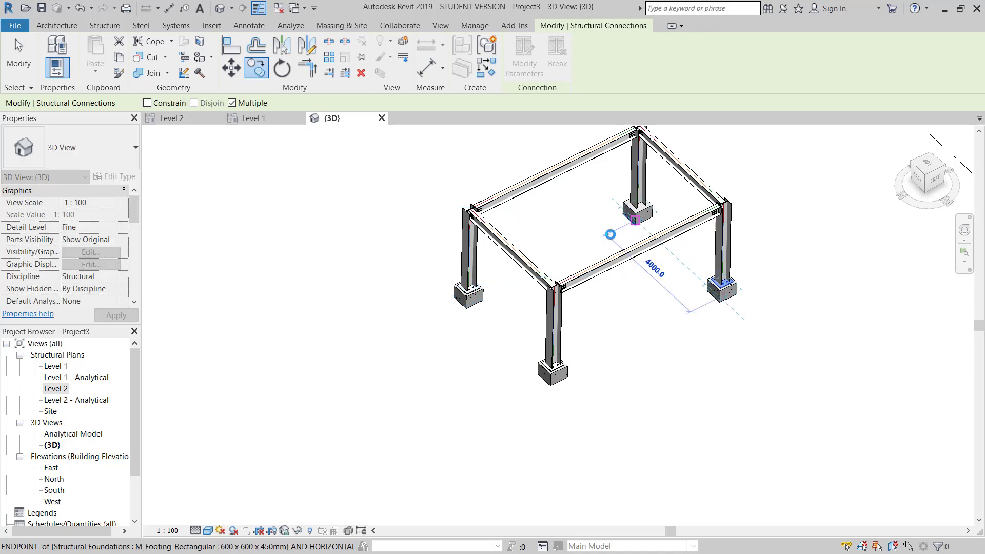
pyautogui.click(655, 219)
pyautogui.scroll(8, 636, 215)
pyautogui.press('Escape')
pyautogui.press('Escape')
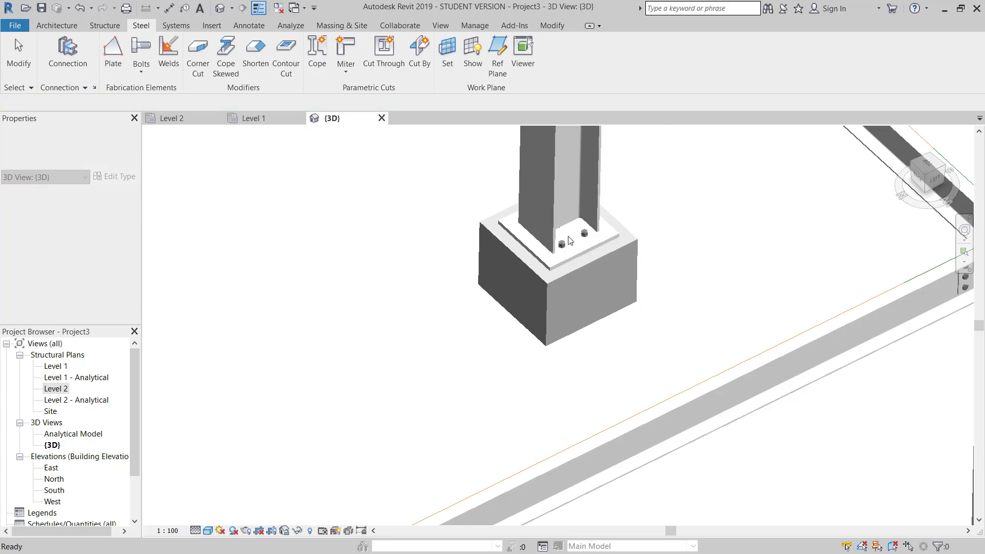
# Turn off the display of all analytical model categories in the 3D view's visibility/graphic overrides.
pyautogui.scroll(-8, 585, 233)
pyautogui.moveTo(600, 269); pyautogui.dragTo(572, 289, button='middle')
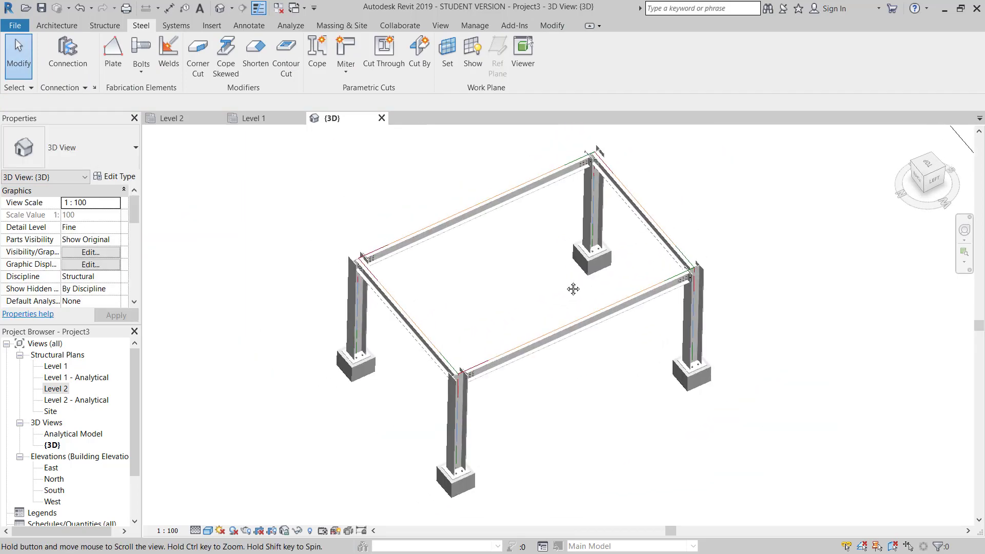
pyautogui.scroll(5, 432, 256)
pyautogui.scroll(-5, 411, 308)
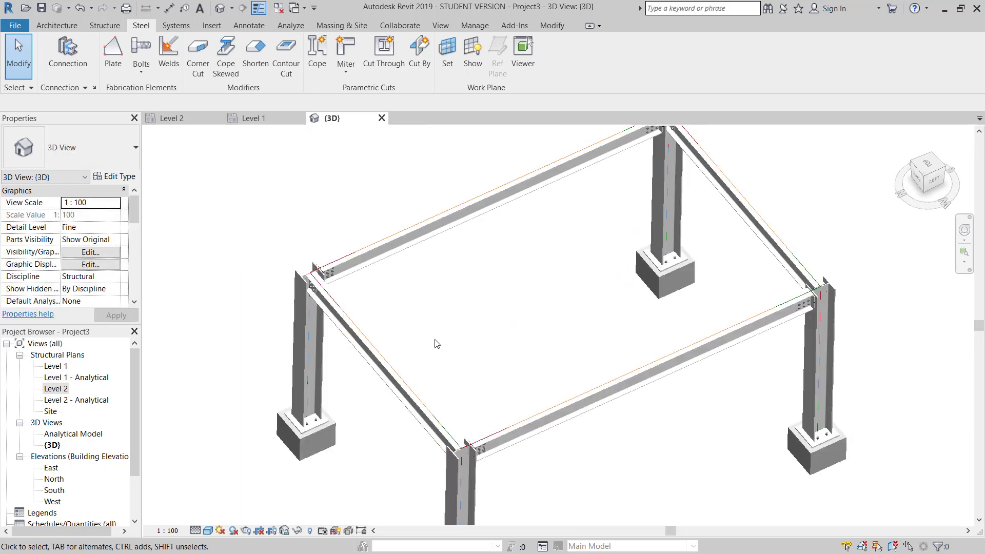
pyautogui.scroll(2, 439, 349)
pyautogui.press('v')
pyautogui.press('g')
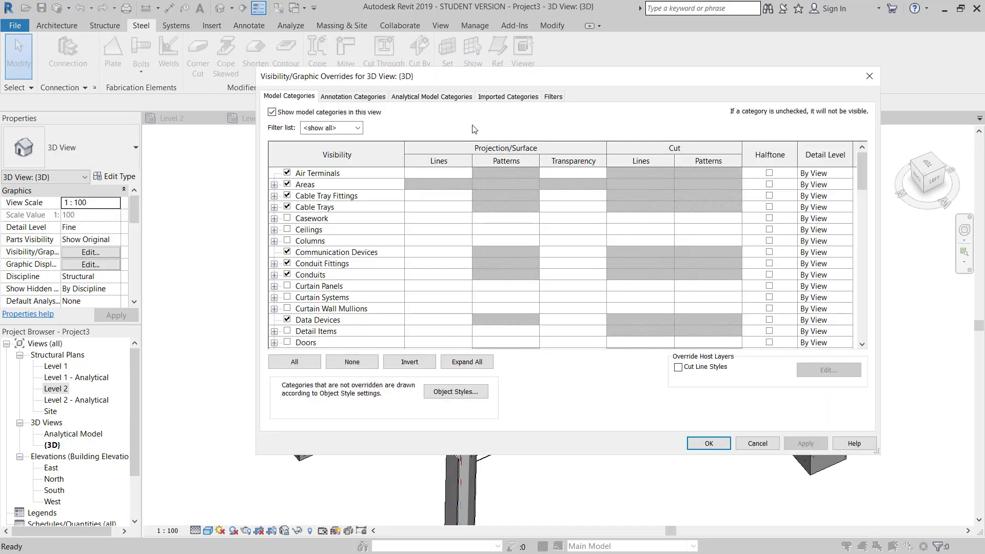
pyautogui.moveTo(483, 79); pyautogui.dragTo(471, 90)
pyautogui.click(421, 106)
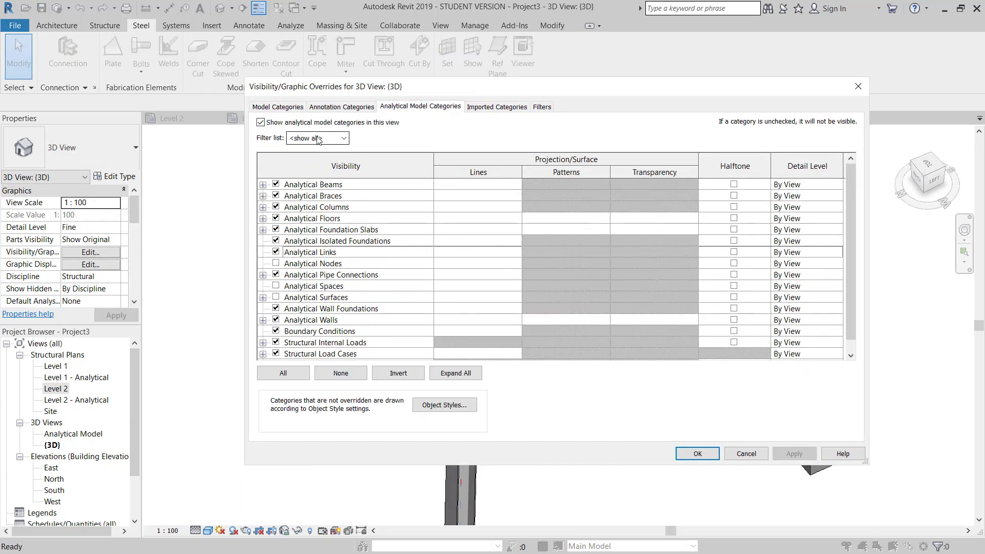
pyautogui.click(261, 122)
pyautogui.click(698, 454)
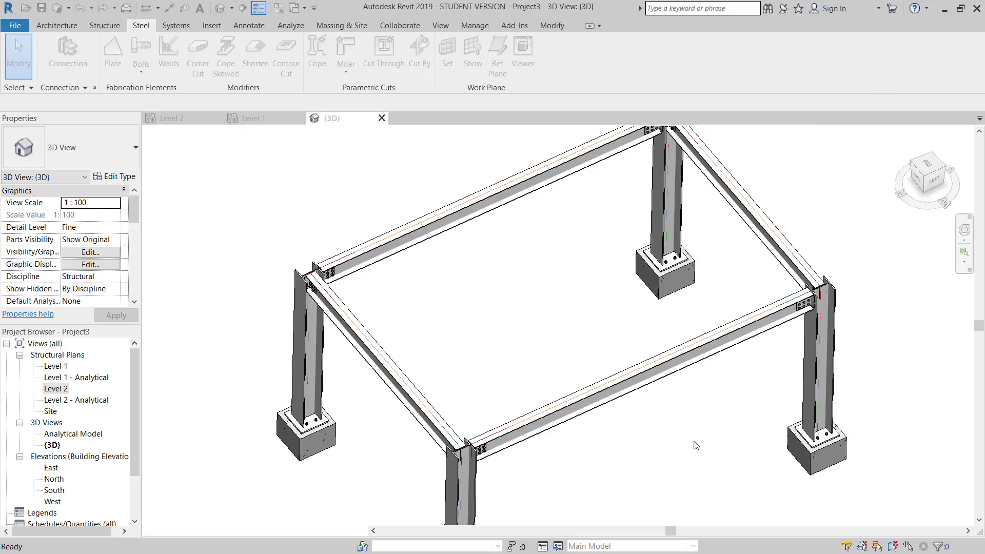